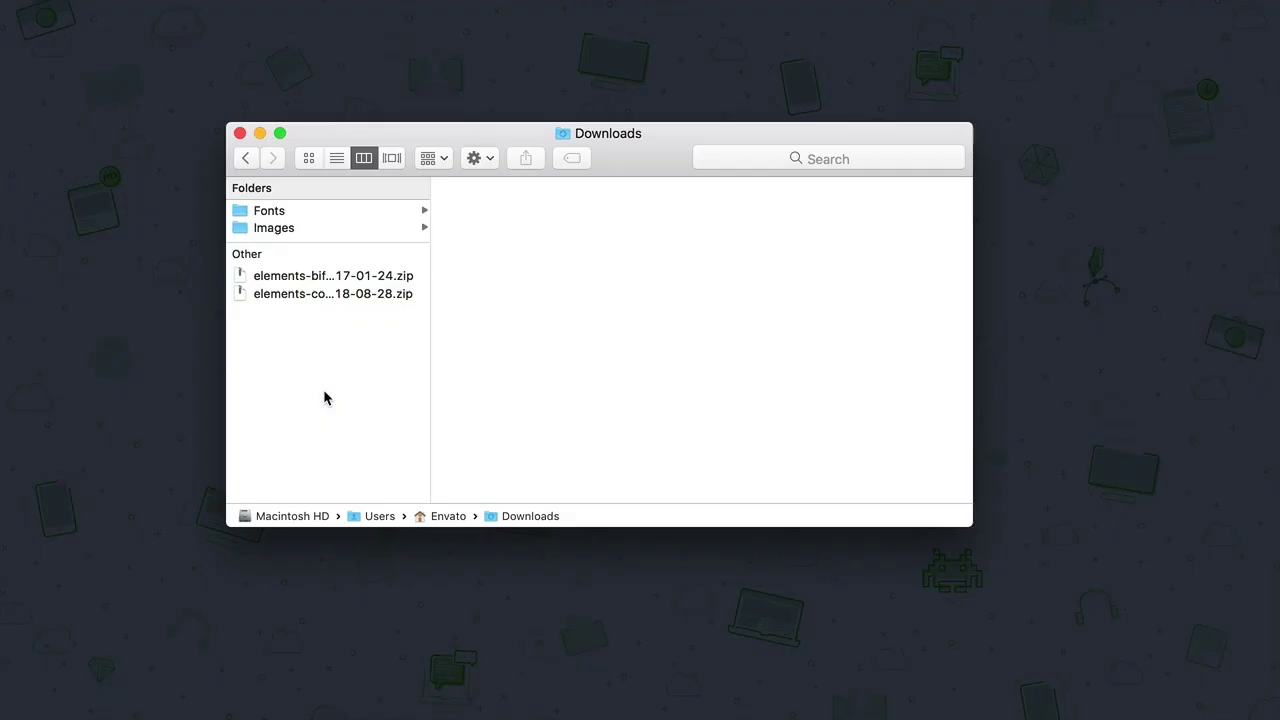
Unzip the first template archive, preview Fonts.txt, and check its InDesign, Photoshop and Word folders.
{"action": "double_click", "coordinate": [323, 294]}
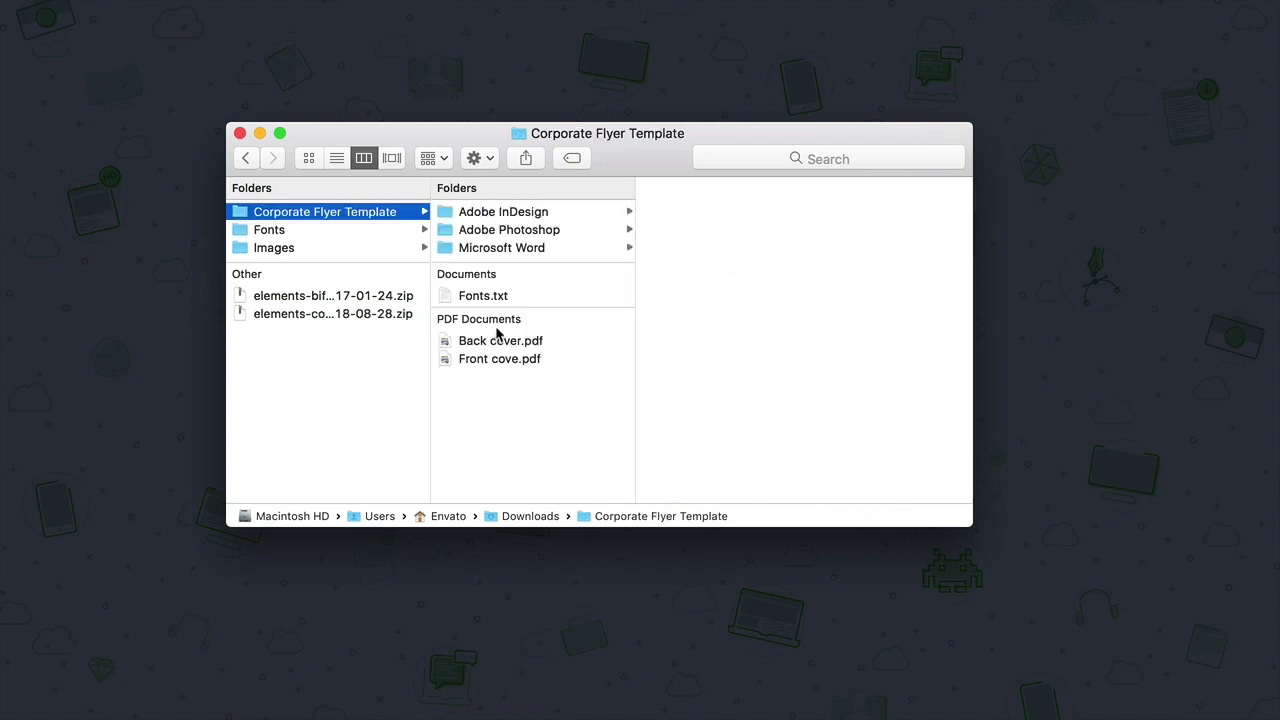
{"action": "left_click", "coordinate": [498, 297]}
{"action": "key", "text": "space"}
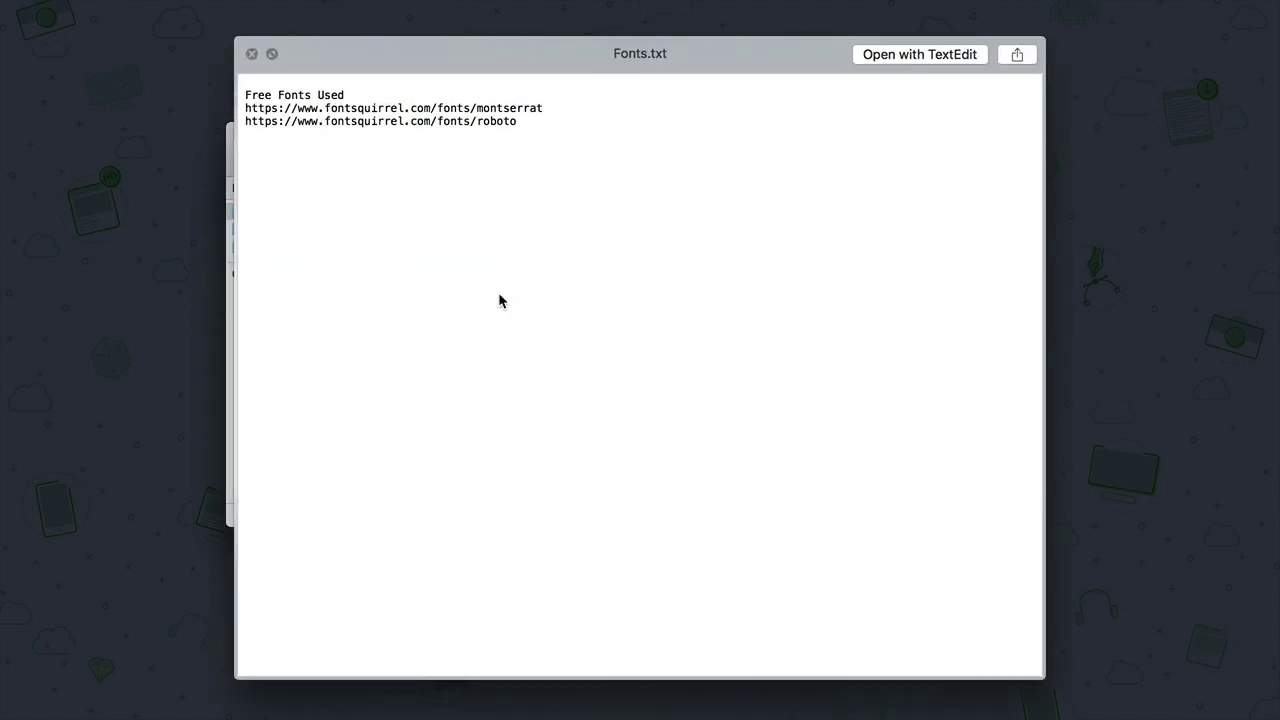
{"action": "key", "text": "space"}
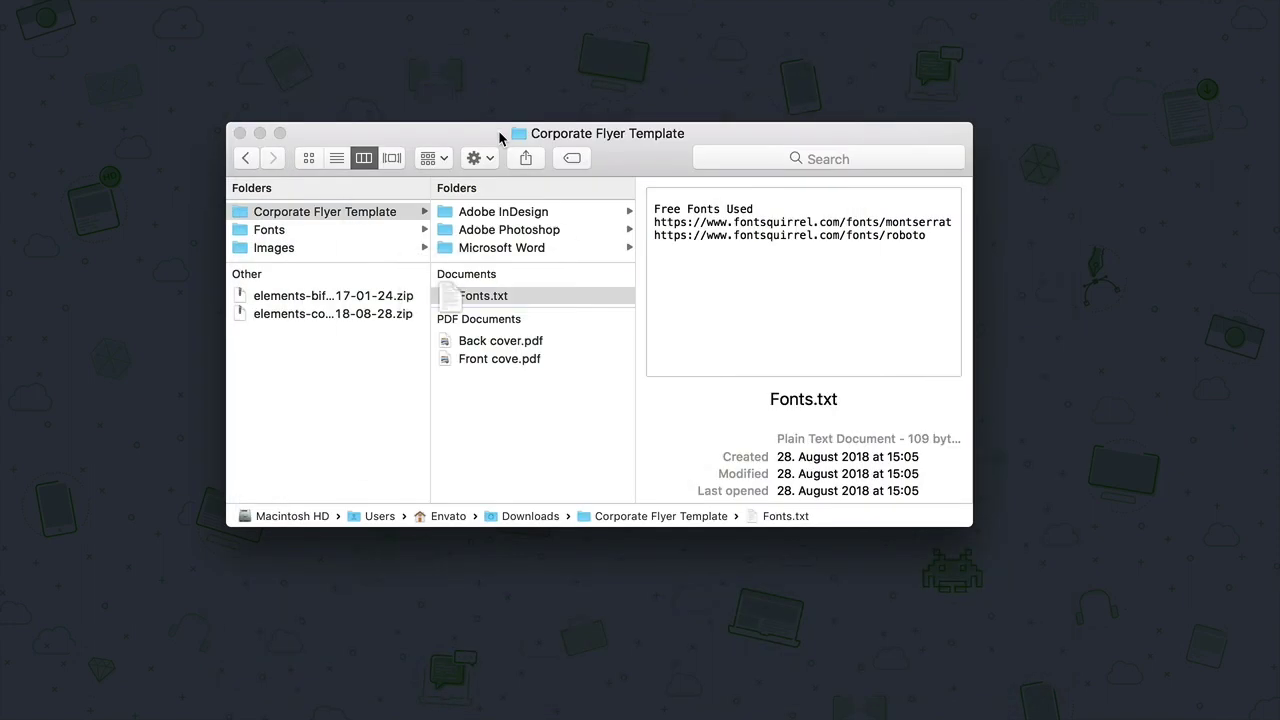
{"action": "left_click", "coordinate": [504, 213]}
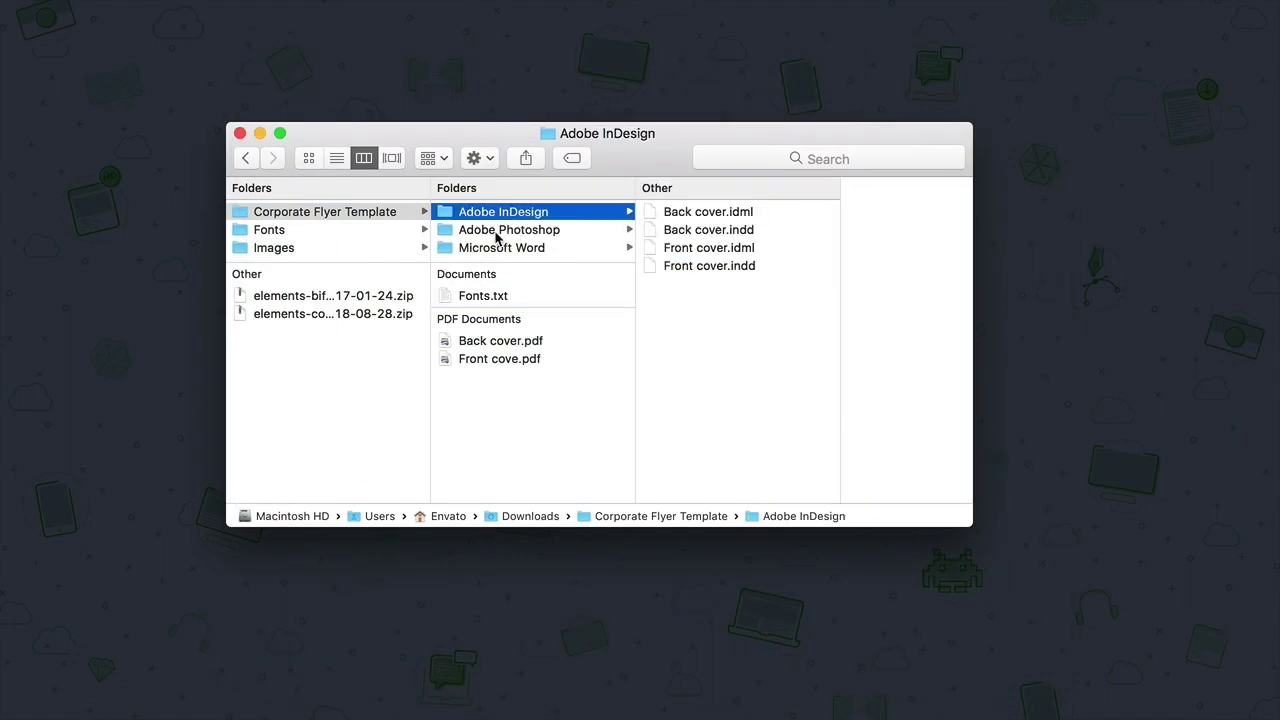
{"action": "left_click", "coordinate": [500, 232]}
{"action": "left_click", "coordinate": [502, 250]}
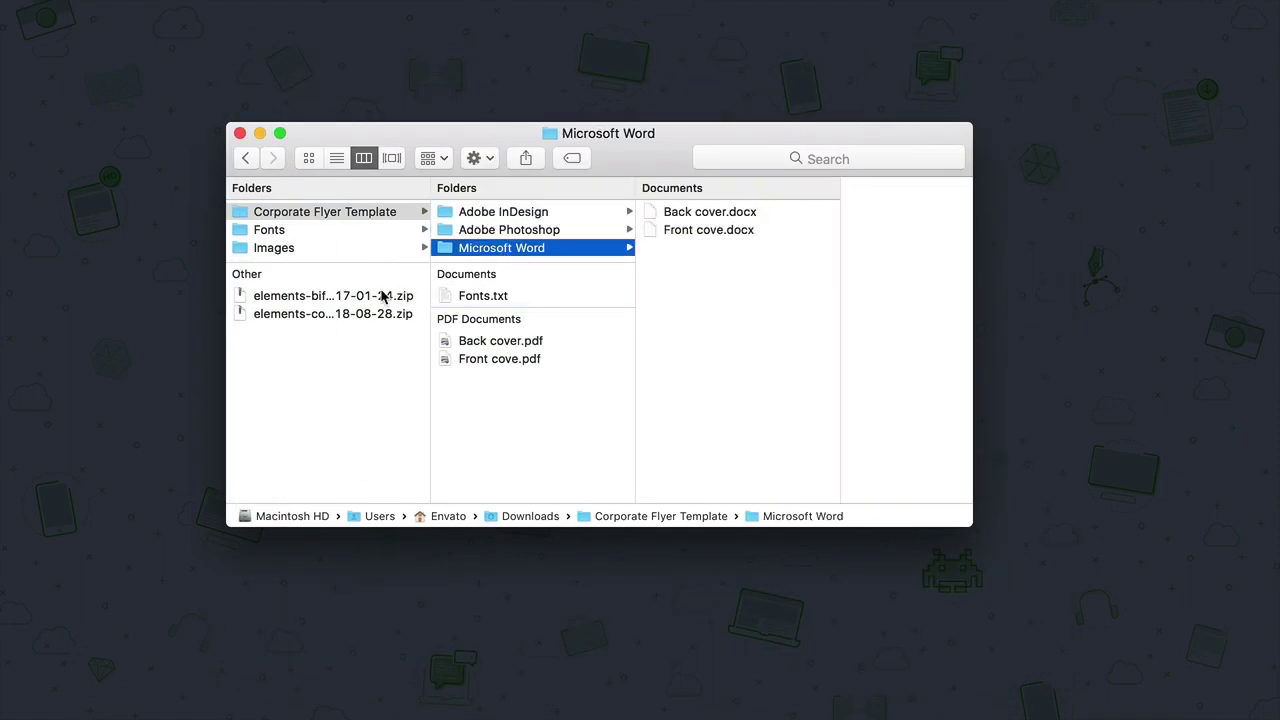
Unzip the bifold brochure archive, preview help.txt, and browse its A4, Images and Fonts folders.
{"action": "left_click", "coordinate": [360, 297]}
{"action": "double_click", "coordinate": [360, 297]}
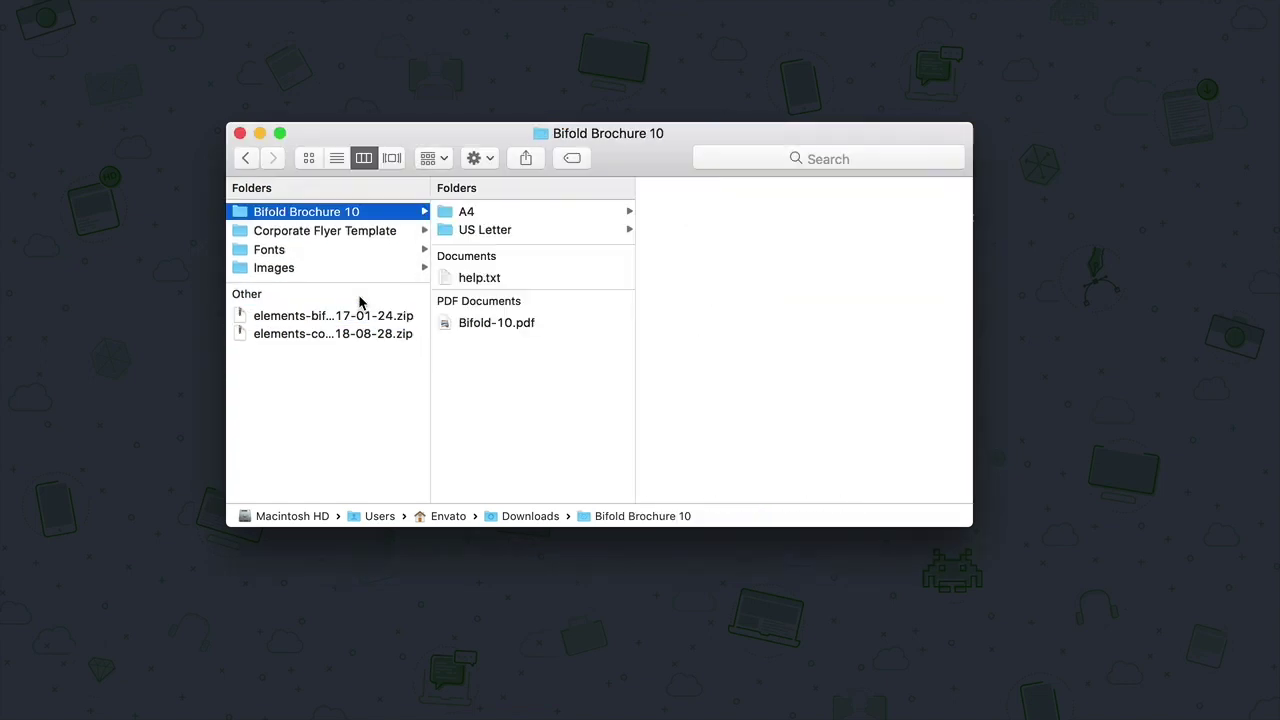
{"action": "left_click", "coordinate": [495, 280]}
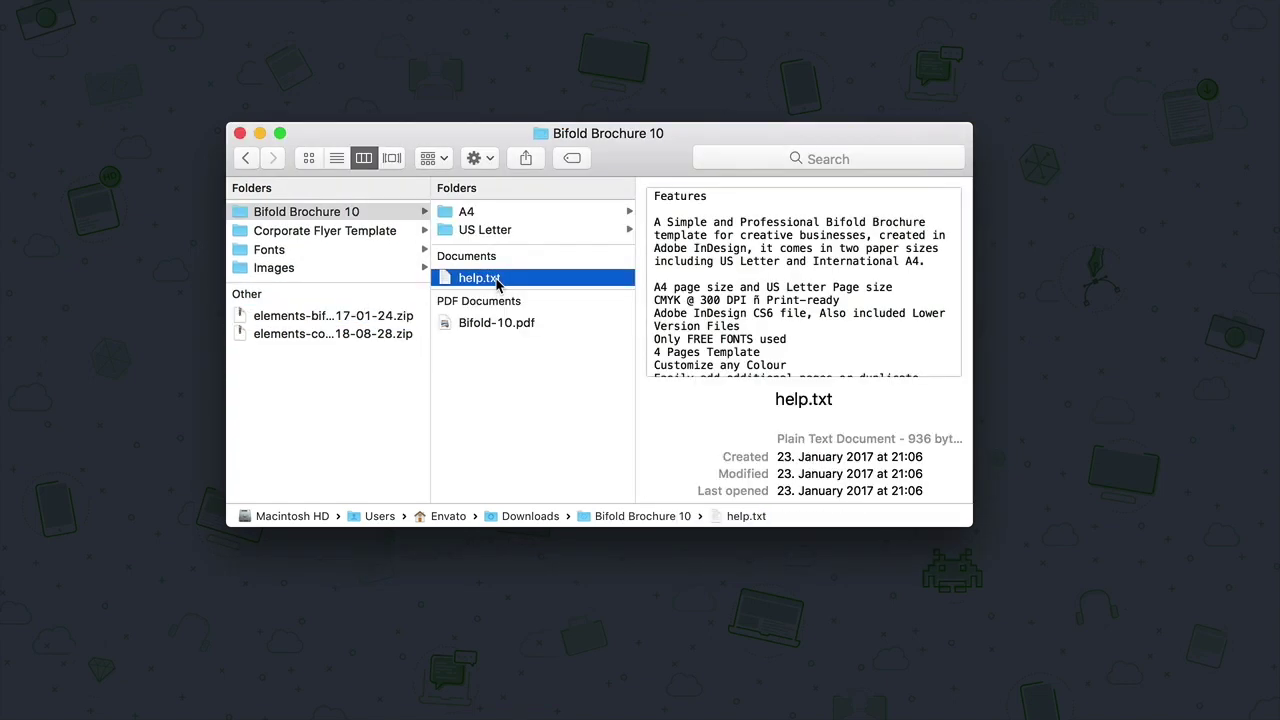
{"action": "key", "text": "space"}
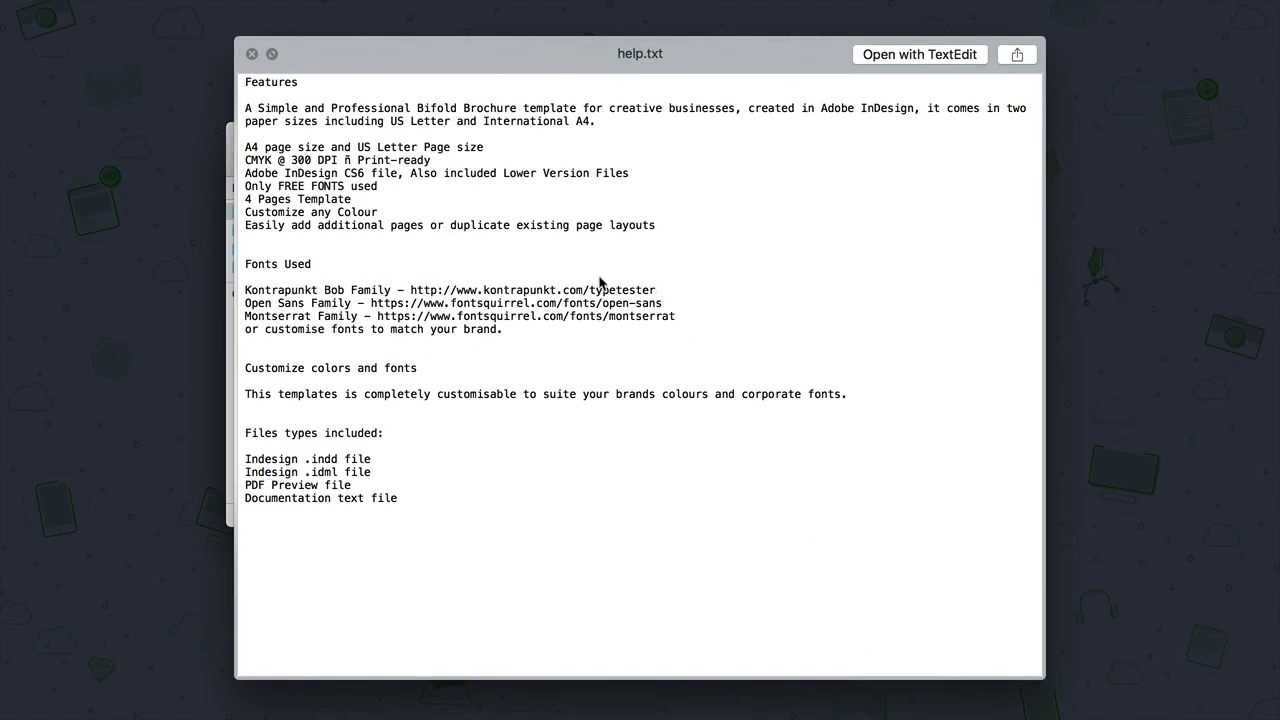
{"action": "key", "text": "space"}
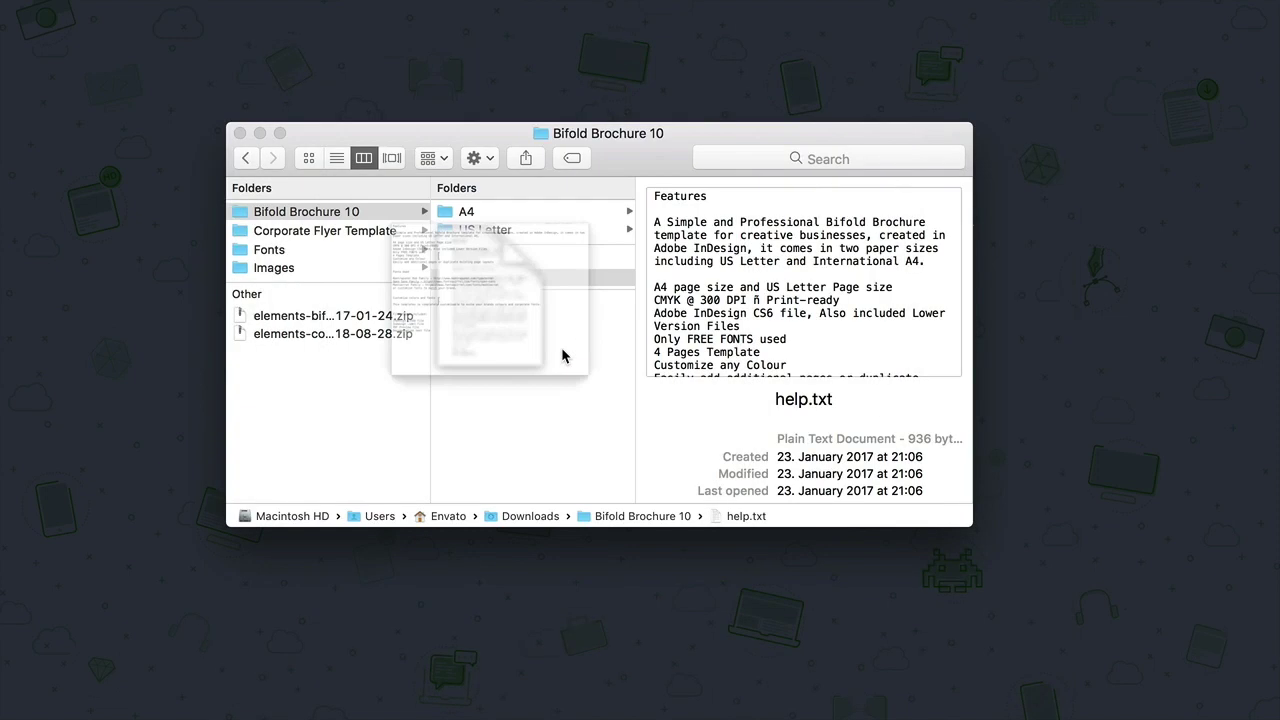
{"action": "left_click", "coordinate": [517, 210]}
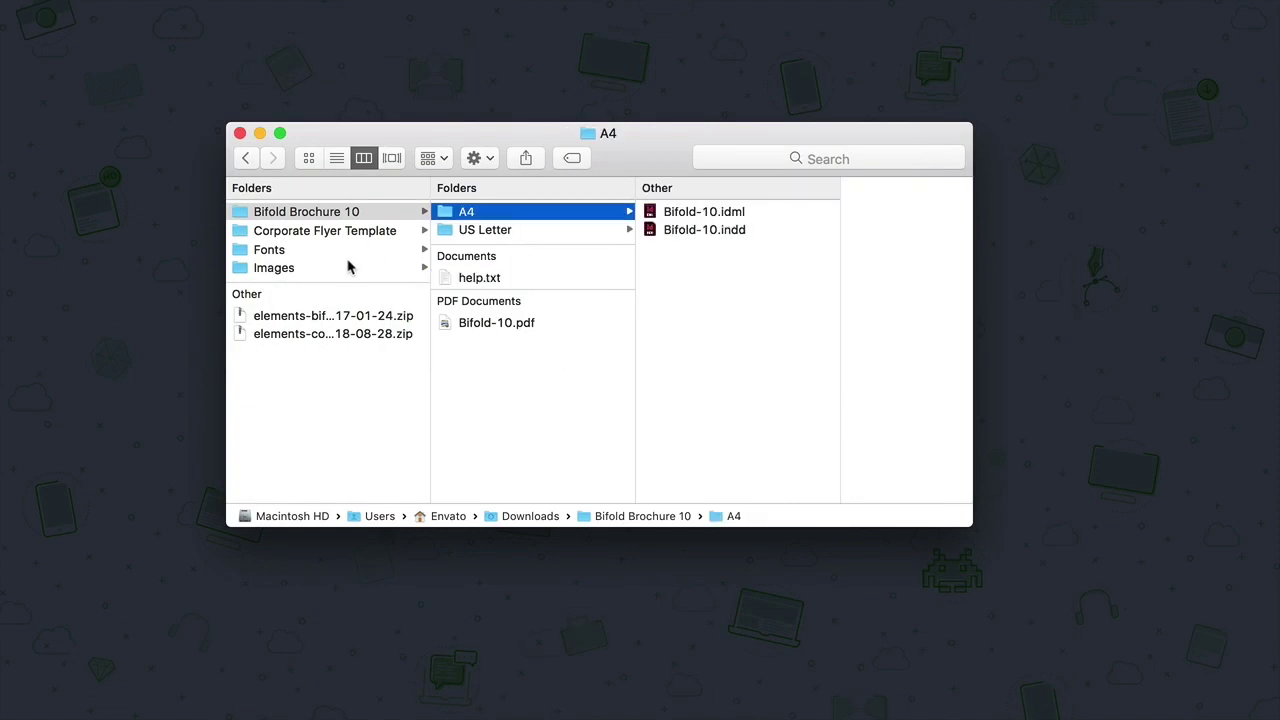
{"action": "left_click", "coordinate": [348, 267]}
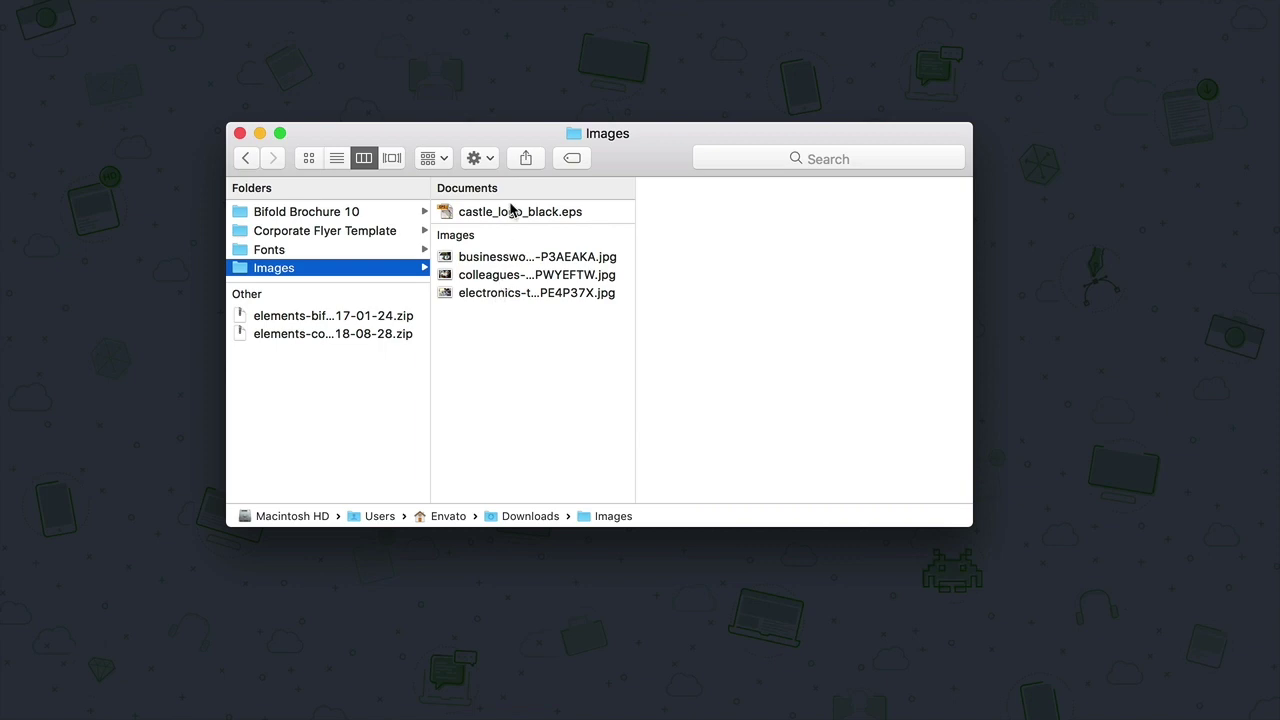
{"action": "left_click", "coordinate": [388, 250]}
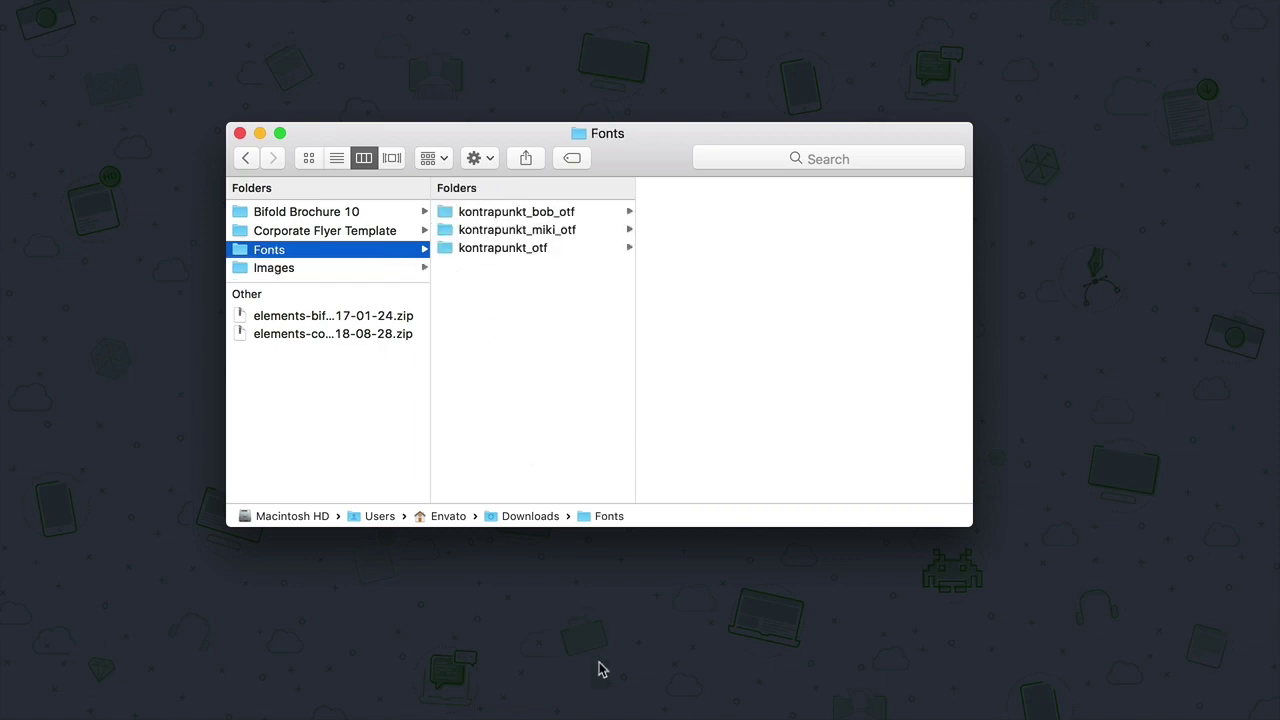
Install the kontrapunkt, kontrapunkt_bob and kontrapunkt_miki font folders in Font Book.
{"action": "mouse_move", "coordinate": [680, 716]}
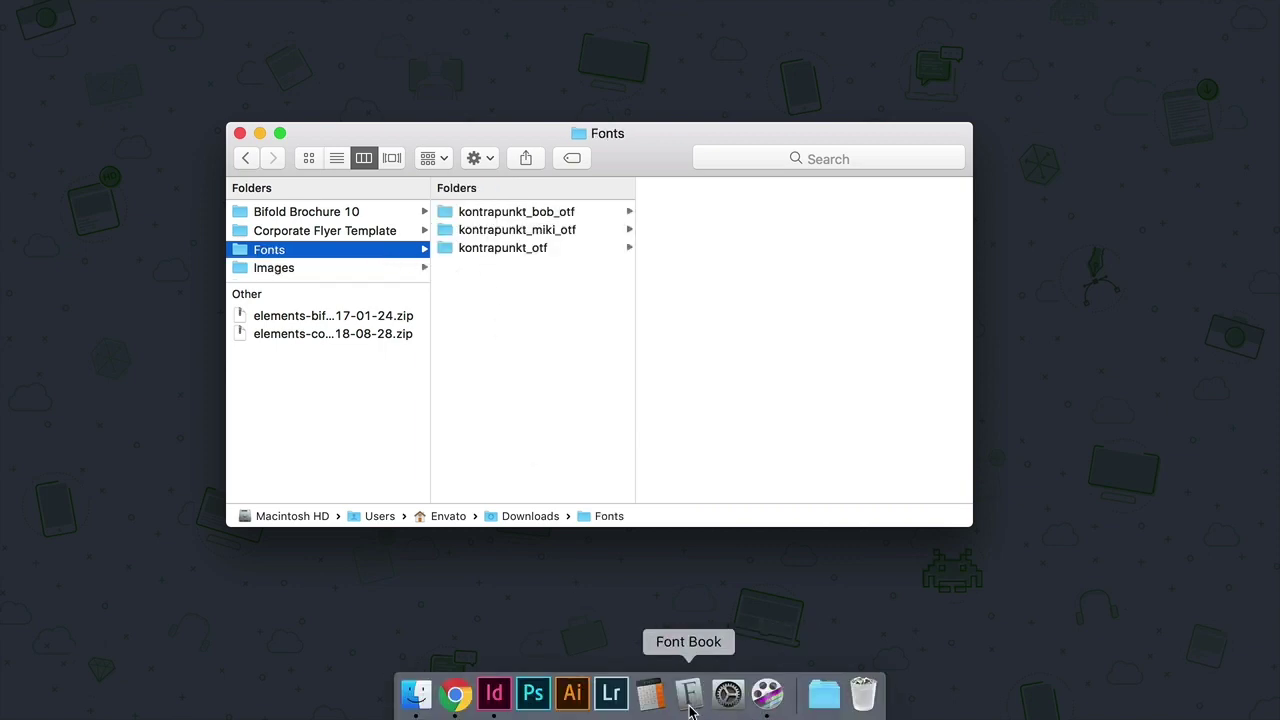
{"action": "left_click", "coordinate": [691, 692]}
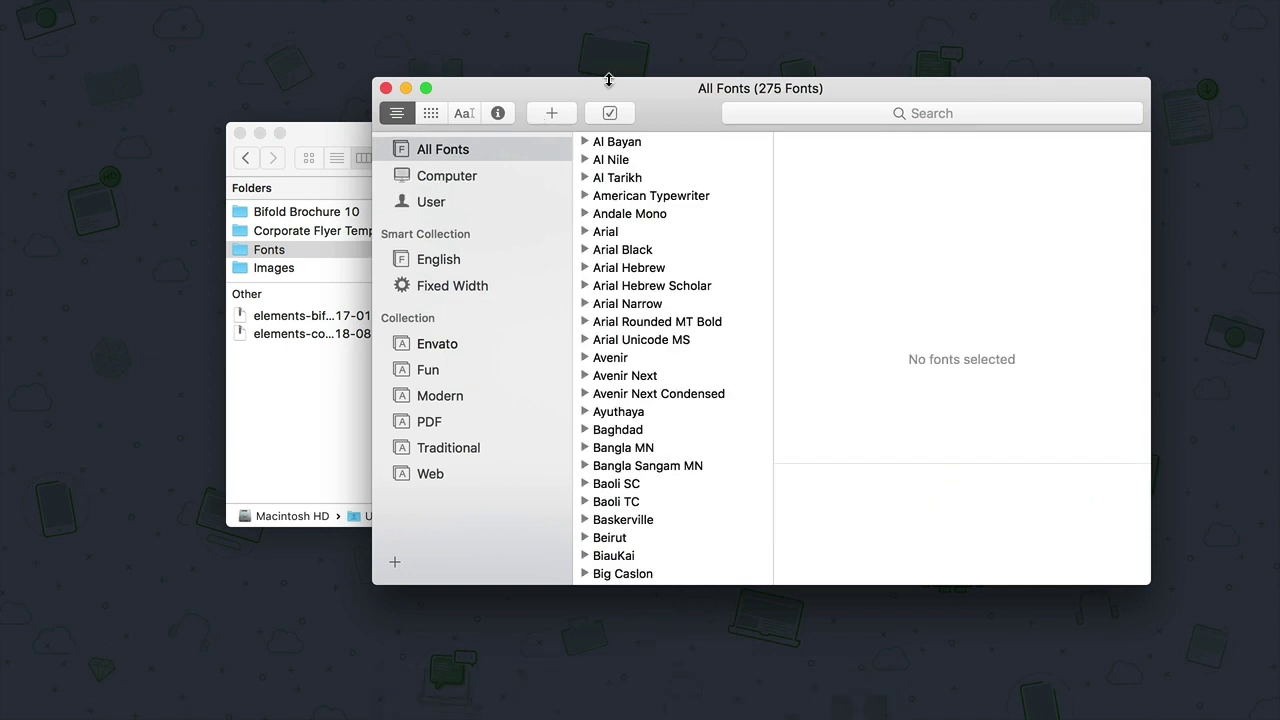
{"action": "left_click_drag", "start_coordinate": [607, 81], "coordinate": [853, 64]}
{"action": "left_click", "coordinate": [545, 292]}
{"action": "left_click_drag", "start_coordinate": [545, 292], "coordinate": [1000, 244]}
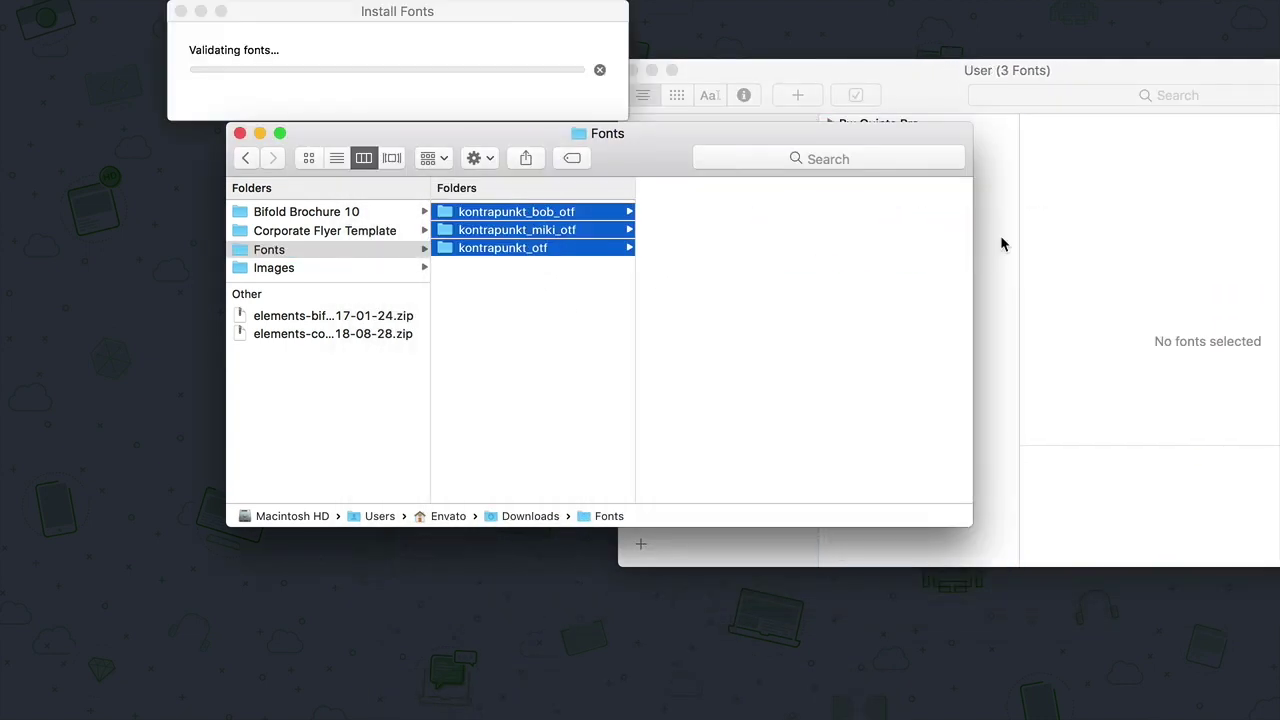
Close Font Book and go to the Bifold Brochure 10 > A4 folder in Finder.
{"action": "left_click", "coordinate": [632, 71]}
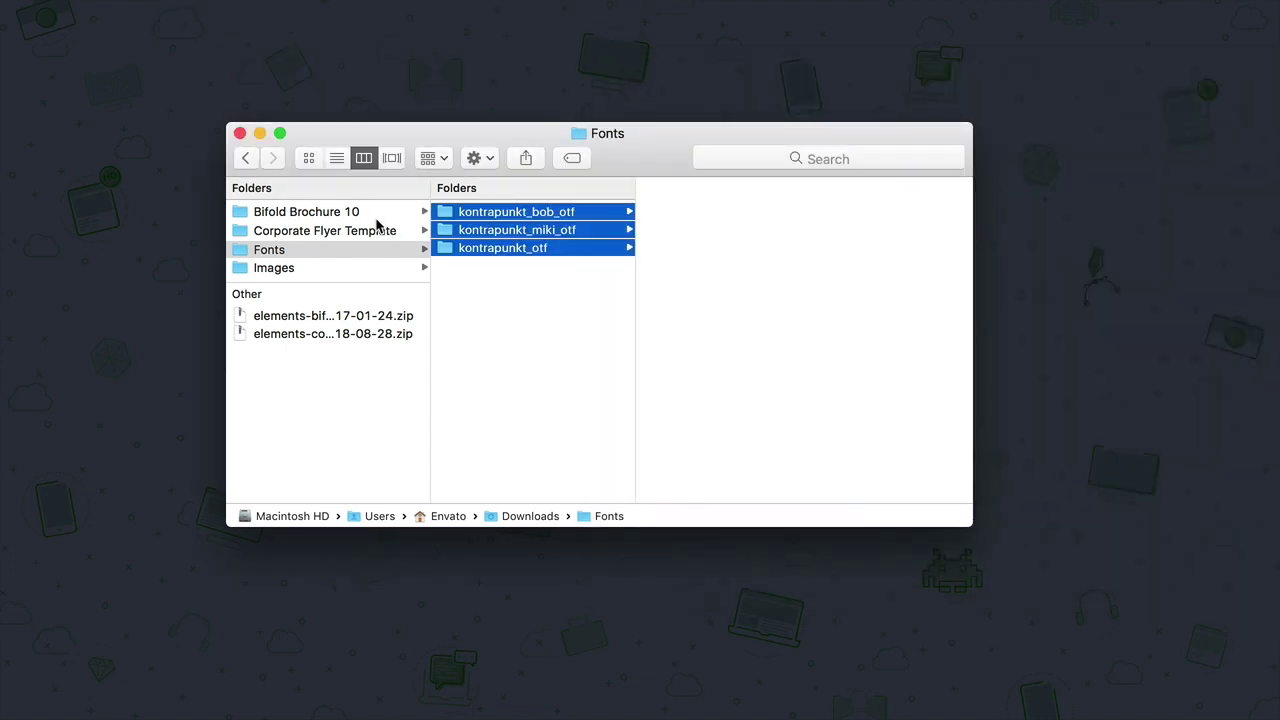
{"action": "left_click", "coordinate": [380, 215]}
{"action": "left_click", "coordinate": [445, 218]}
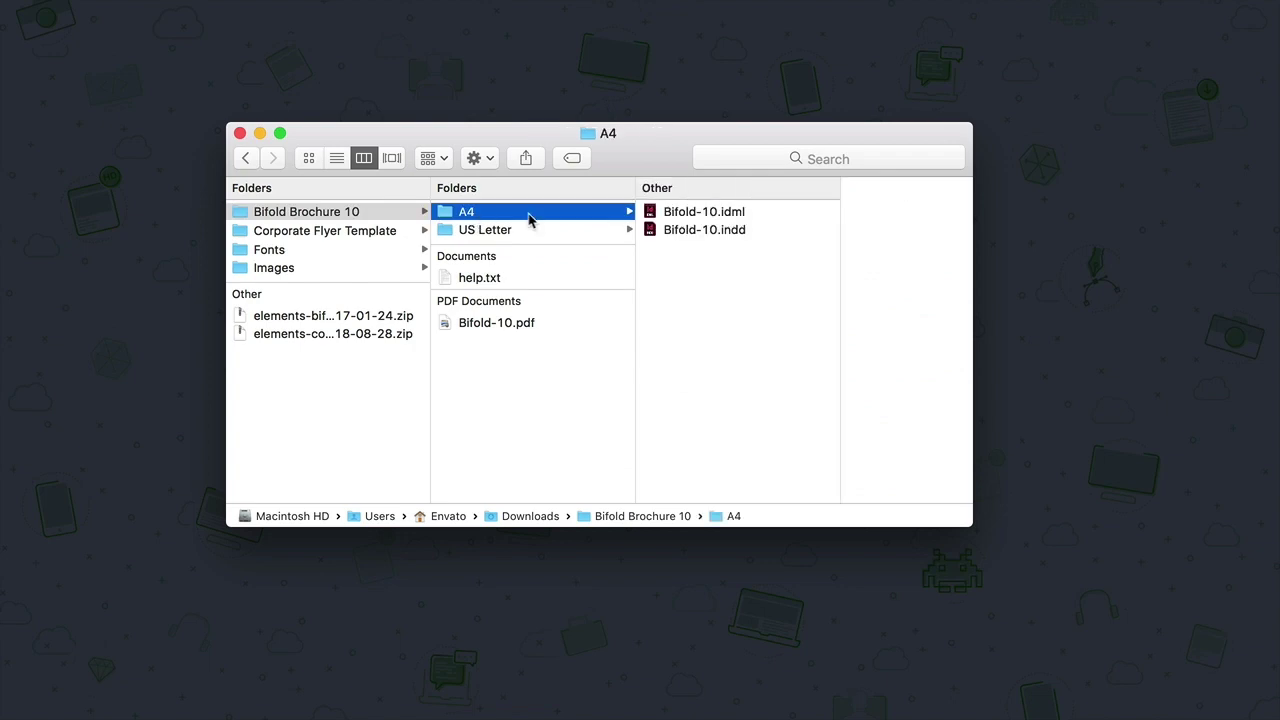
Open Bifold-10.indd and inspect its Pages, Layers and Paragraph Styles panels and the Window menu.
{"action": "double_click", "coordinate": [672, 232]}
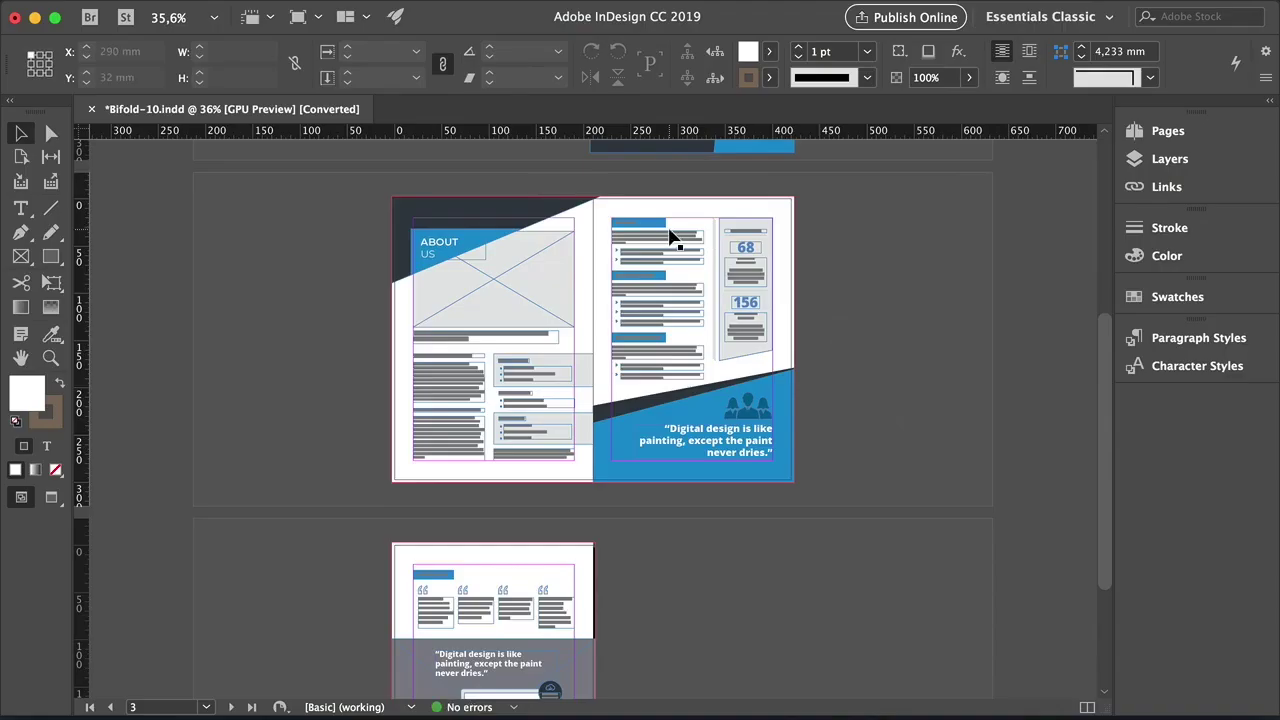
{"action": "left_click", "coordinate": [1212, 133]}
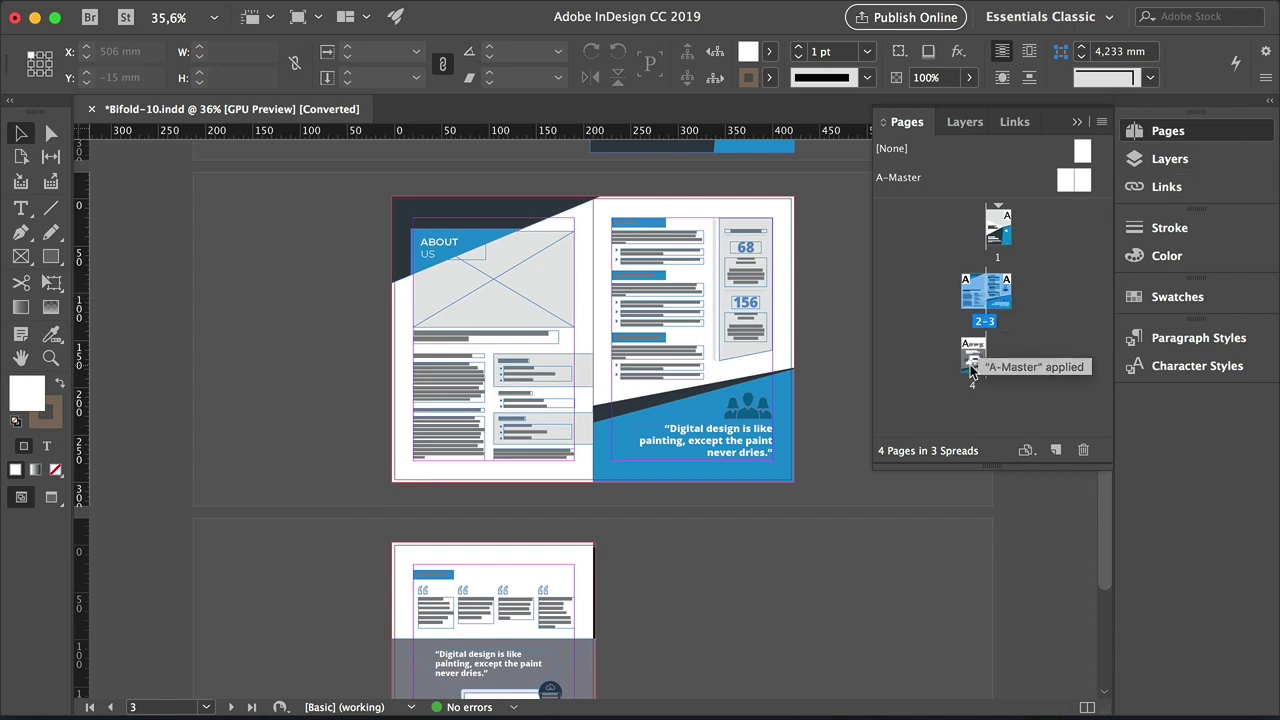
{"action": "left_click", "coordinate": [963, 122]}
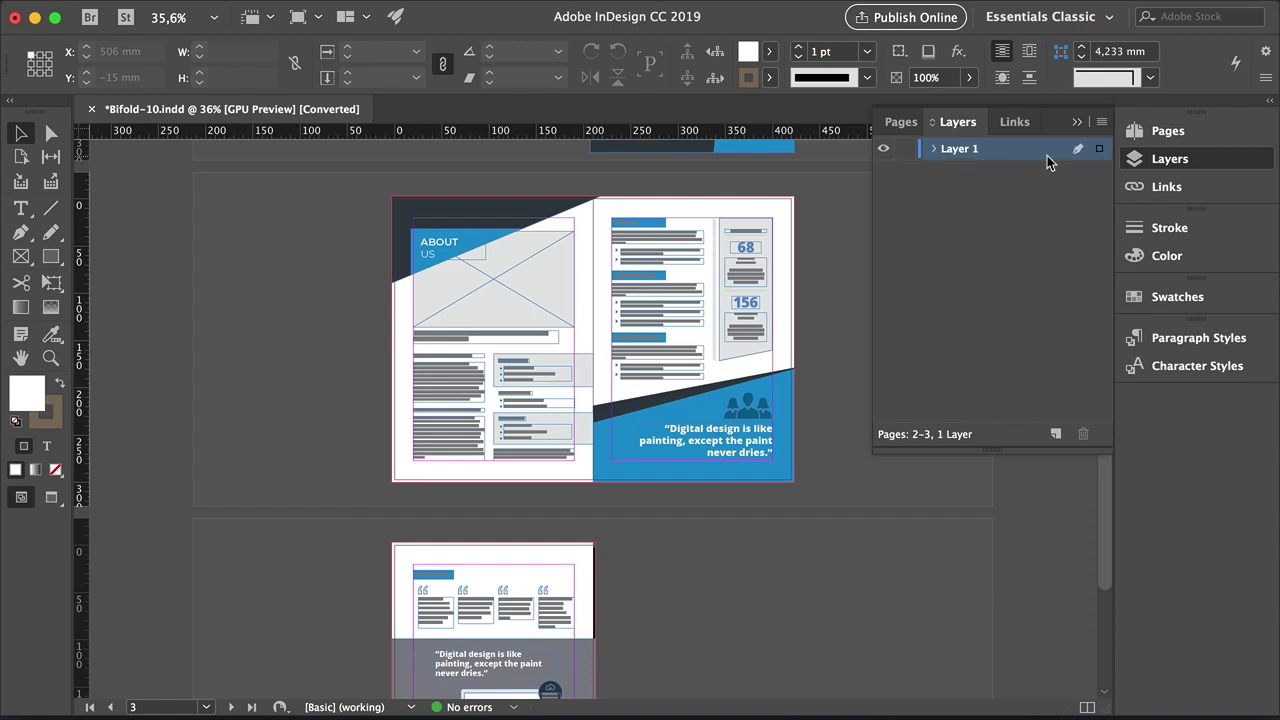
{"action": "left_click", "coordinate": [1180, 343]}
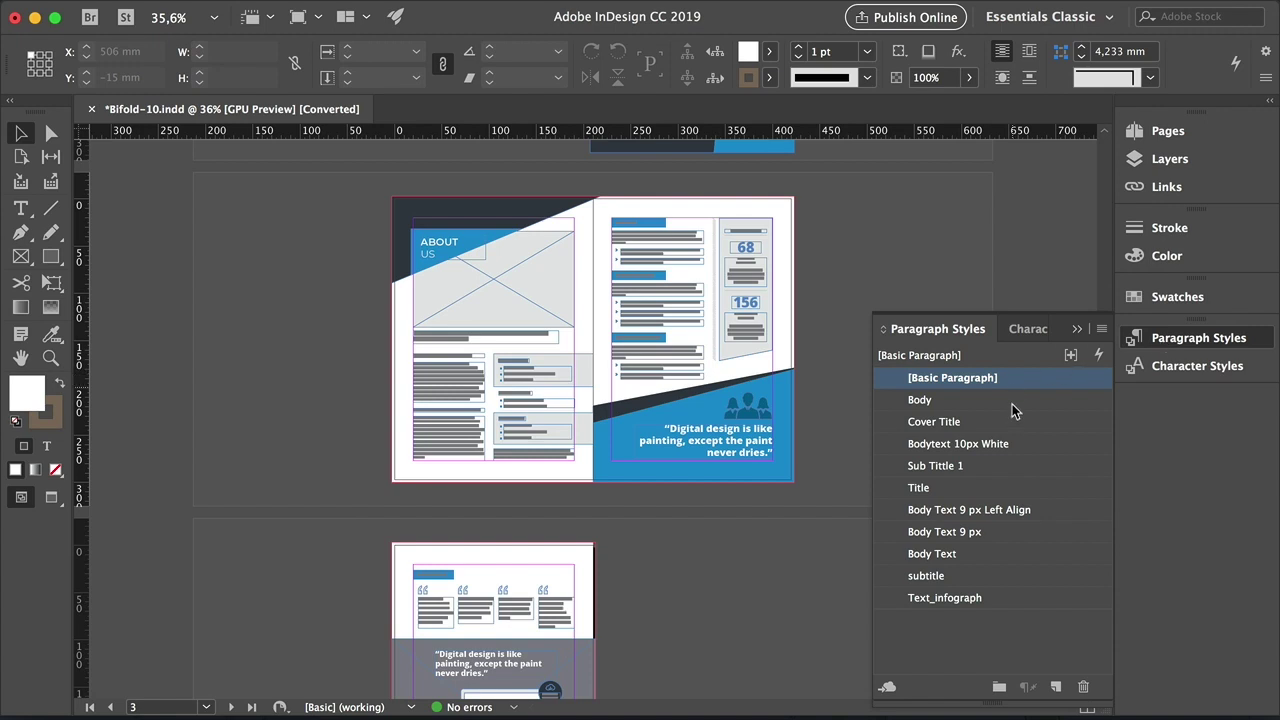
{"action": "left_click", "coordinate": [543, 11]}
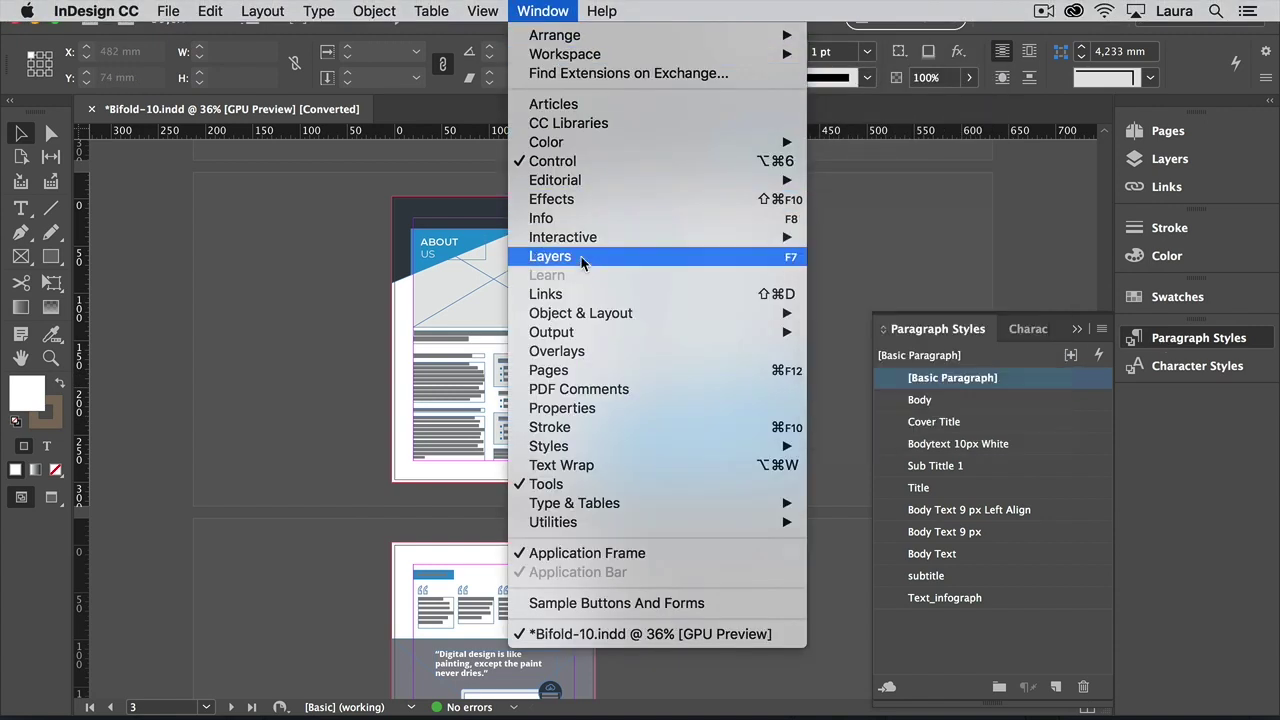
{"action": "mouse_move", "coordinate": [583, 449]}
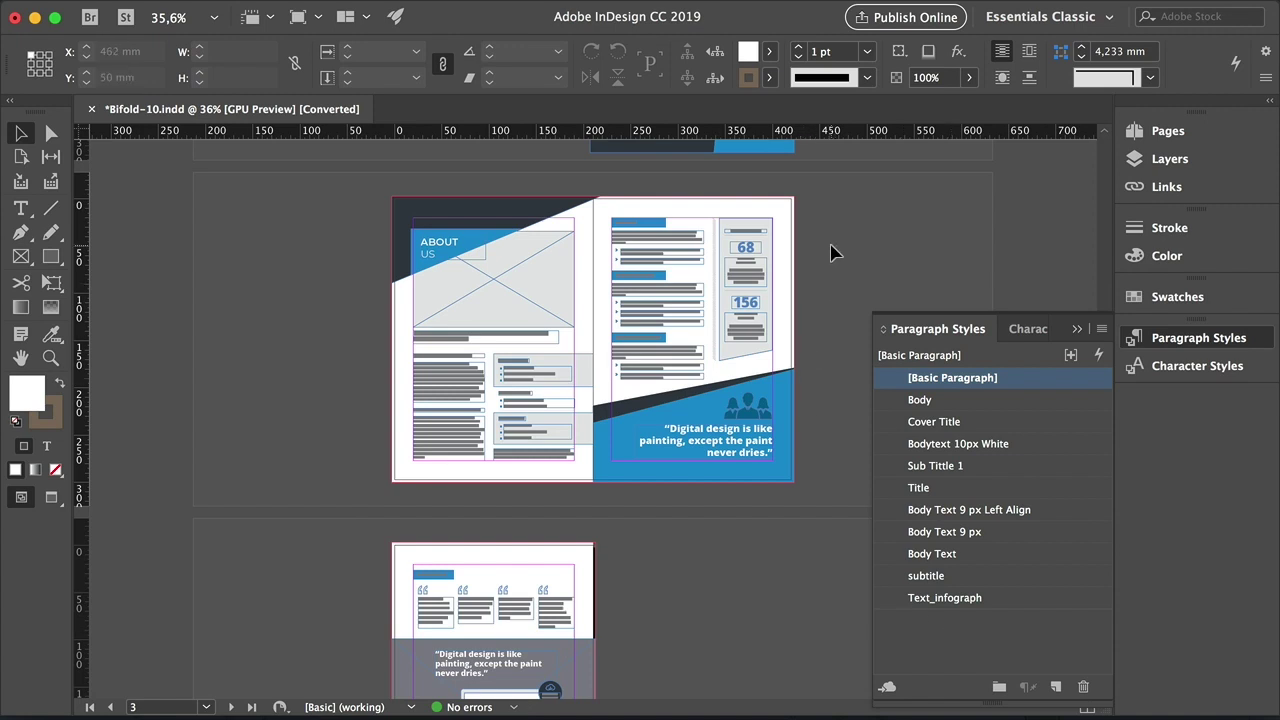
Zoom in on the cover and place the businesswoman photo into the top image frame.
{"action": "left_click", "coordinate": [1157, 342]}
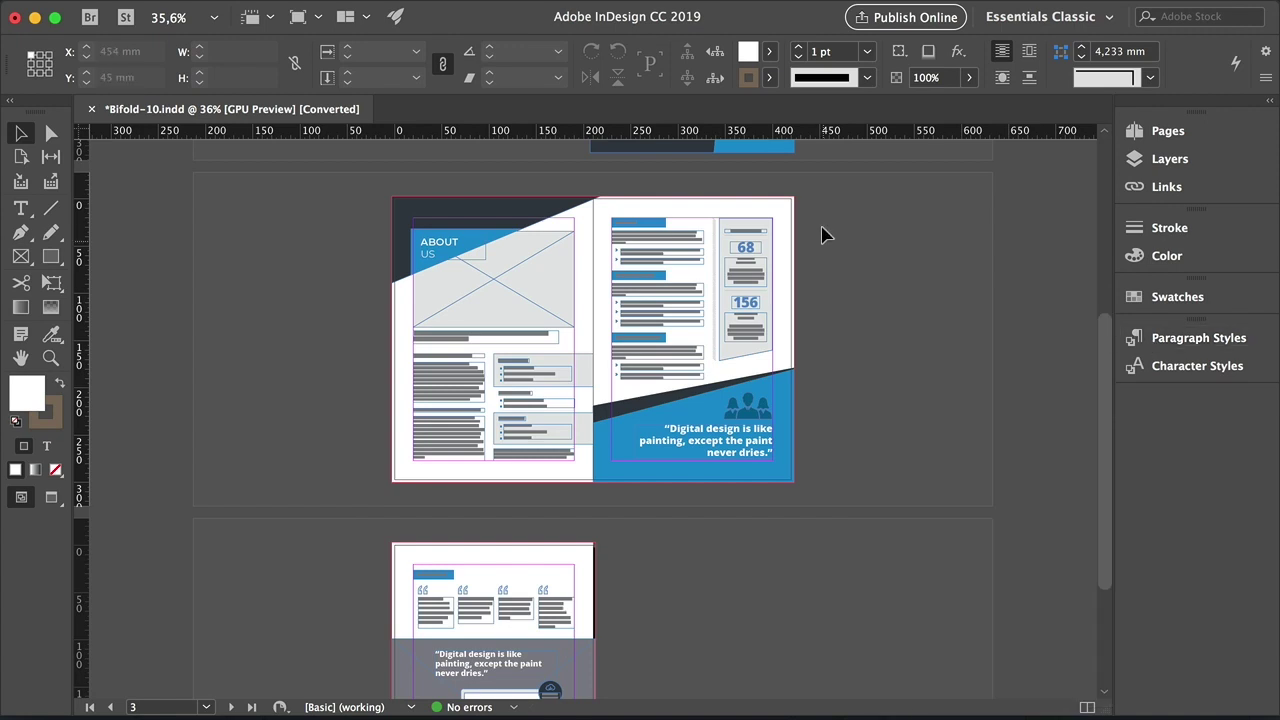
{"action": "key", "text": "z"}
{"action": "left_click", "coordinate": [800, 300]}
{"action": "scroll", "coordinate": [800, 420], "scroll_direction": "up", "scroll_amount": 6}
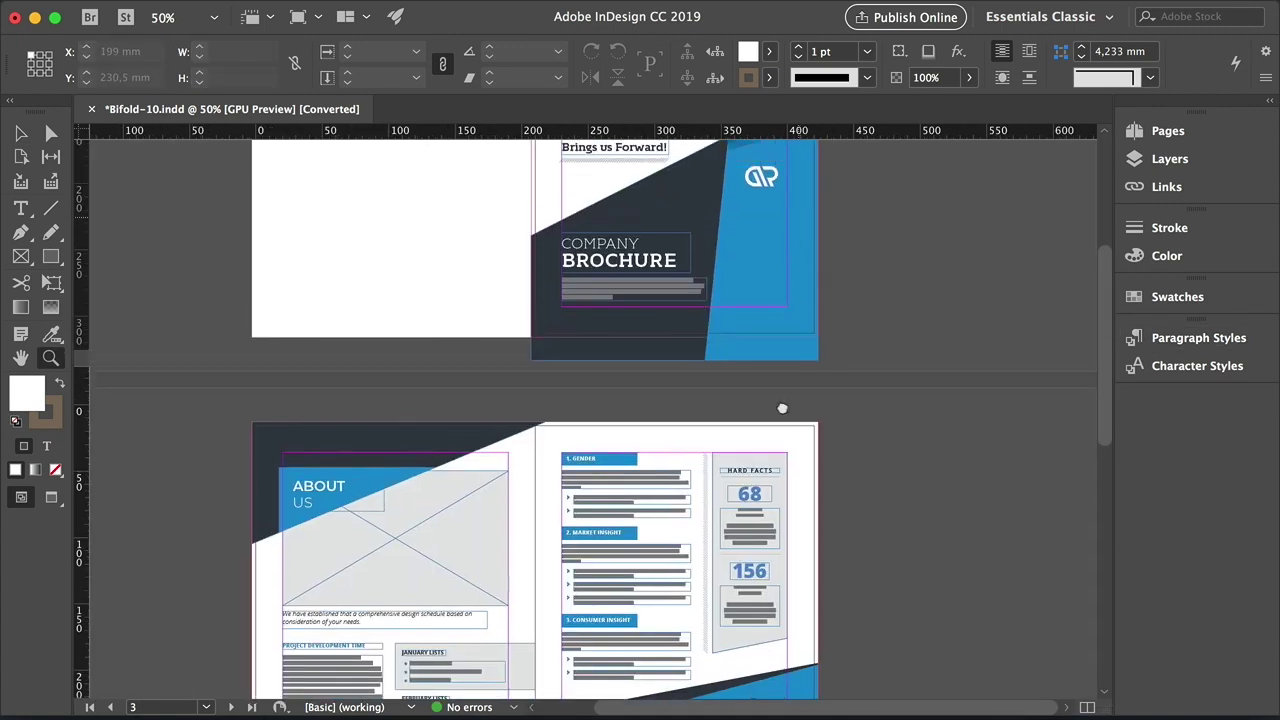
{"action": "key", "text": "v"}
{"action": "left_click", "coordinate": [791, 385]}
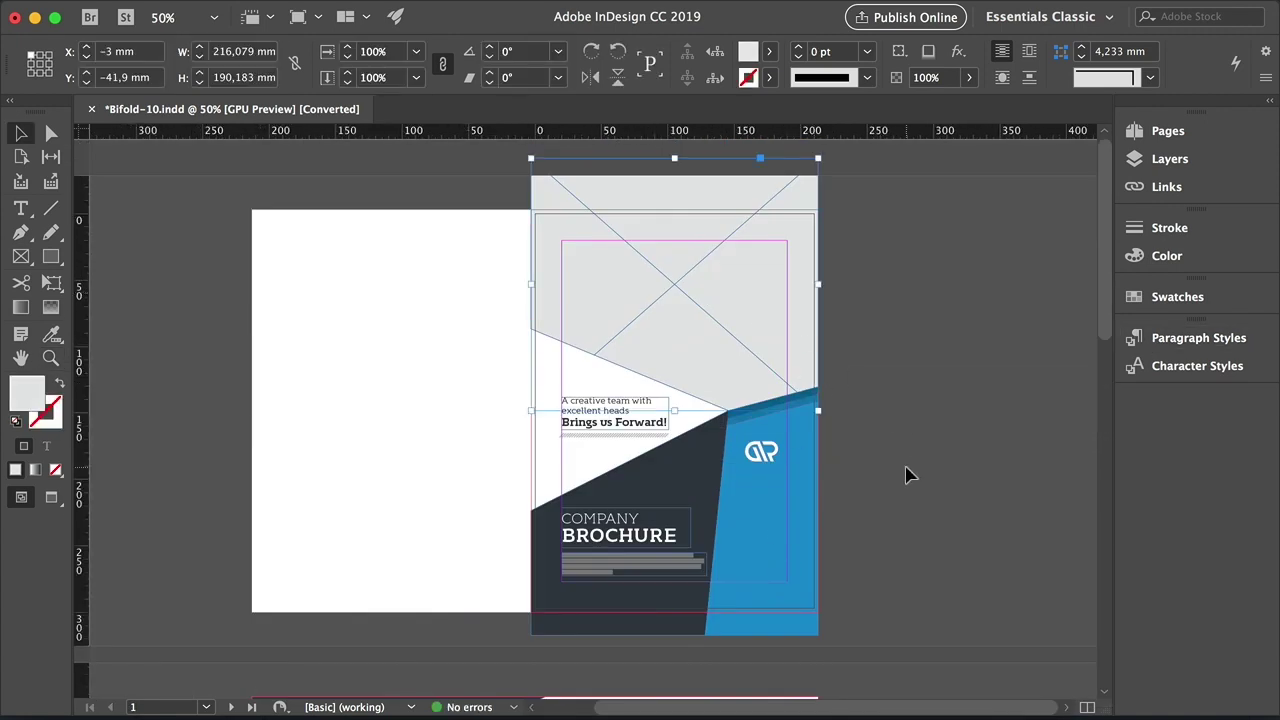
{"action": "key", "text": "super+d"}
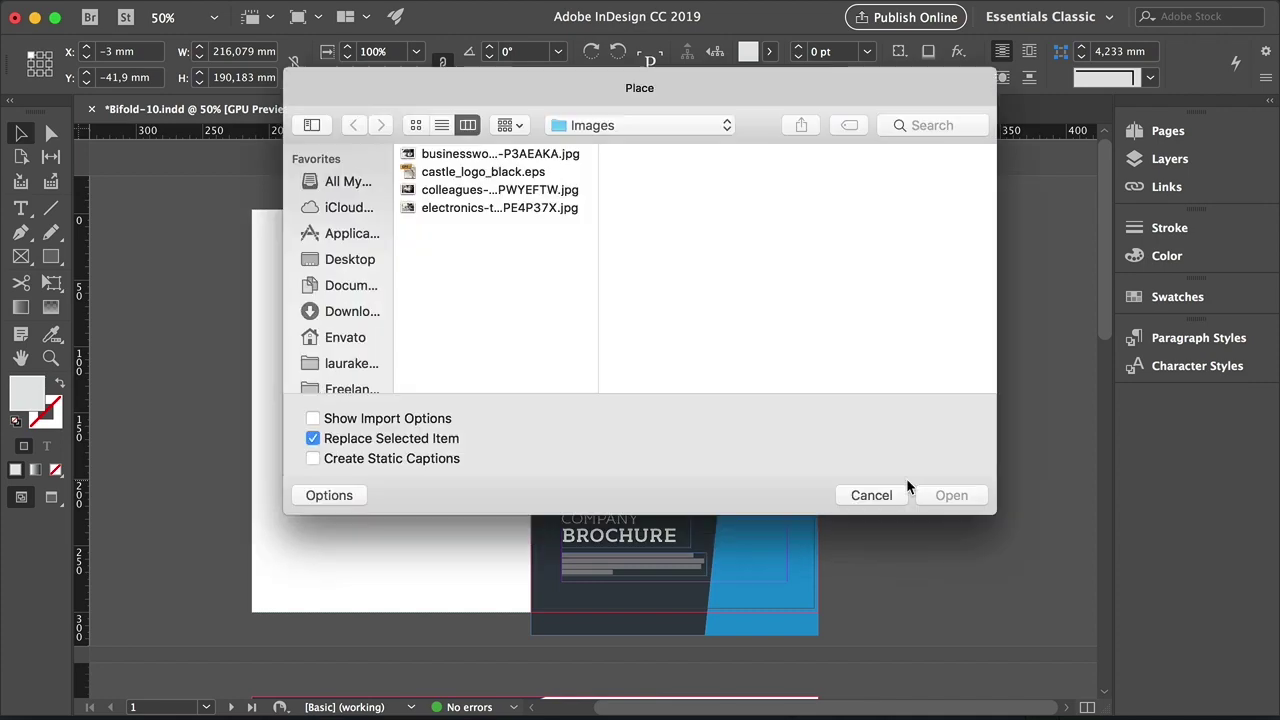
{"action": "left_click", "coordinate": [578, 156]}
{"action": "left_click", "coordinate": [953, 500]}
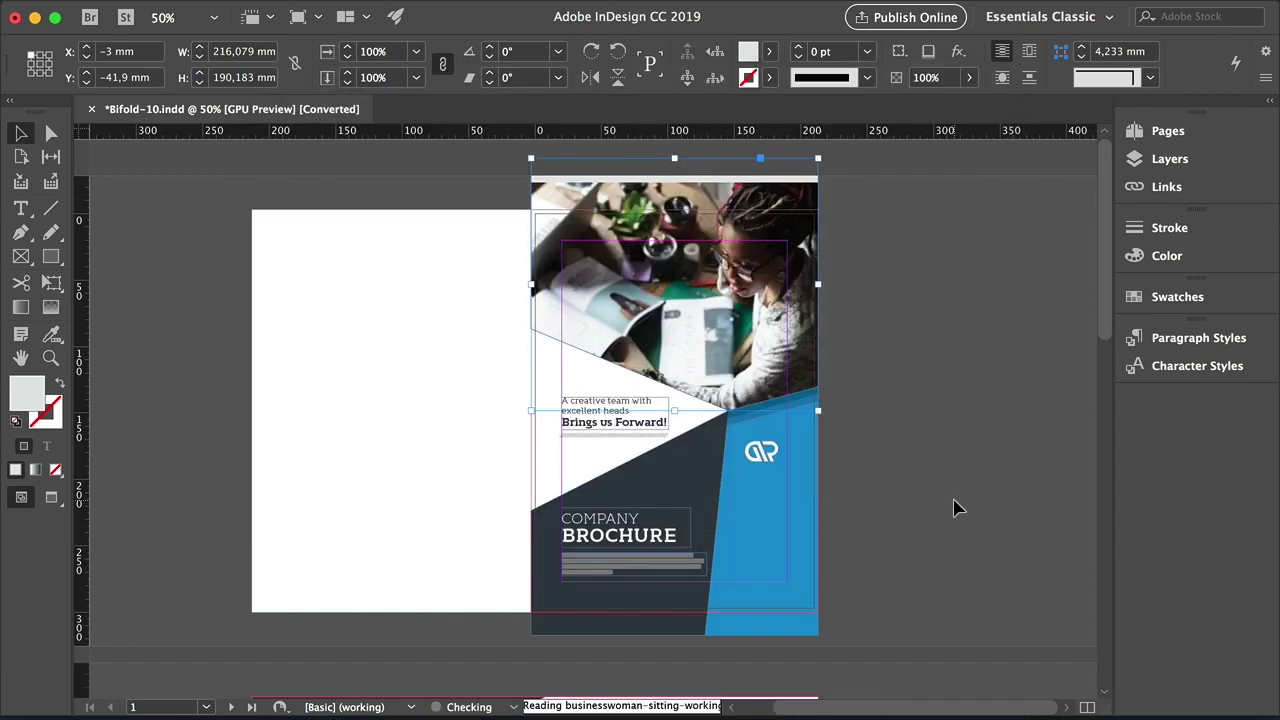
Resize the photo within its frame to about 238 mm wide and shift it left.
{"action": "key", "text": "a"}
{"action": "left_click", "coordinate": [953, 508]}
{"action": "key", "text": "w"}
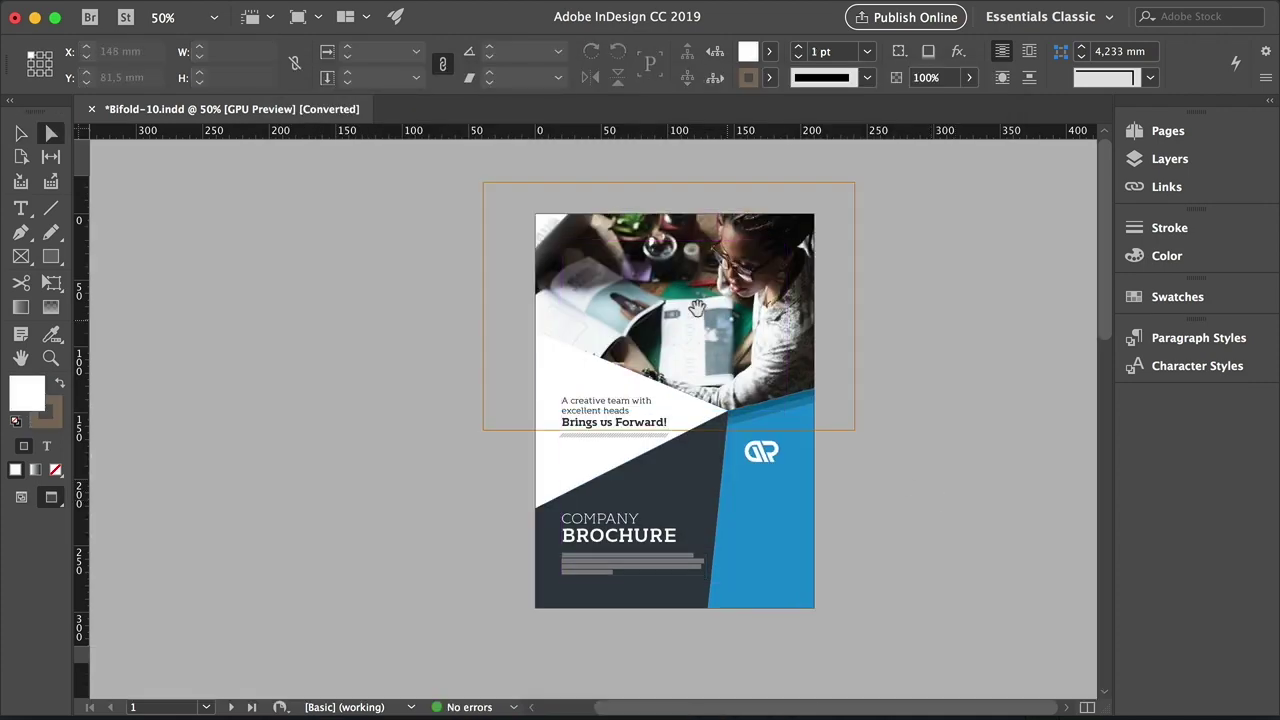
{"action": "left_click", "coordinate": [669, 294]}
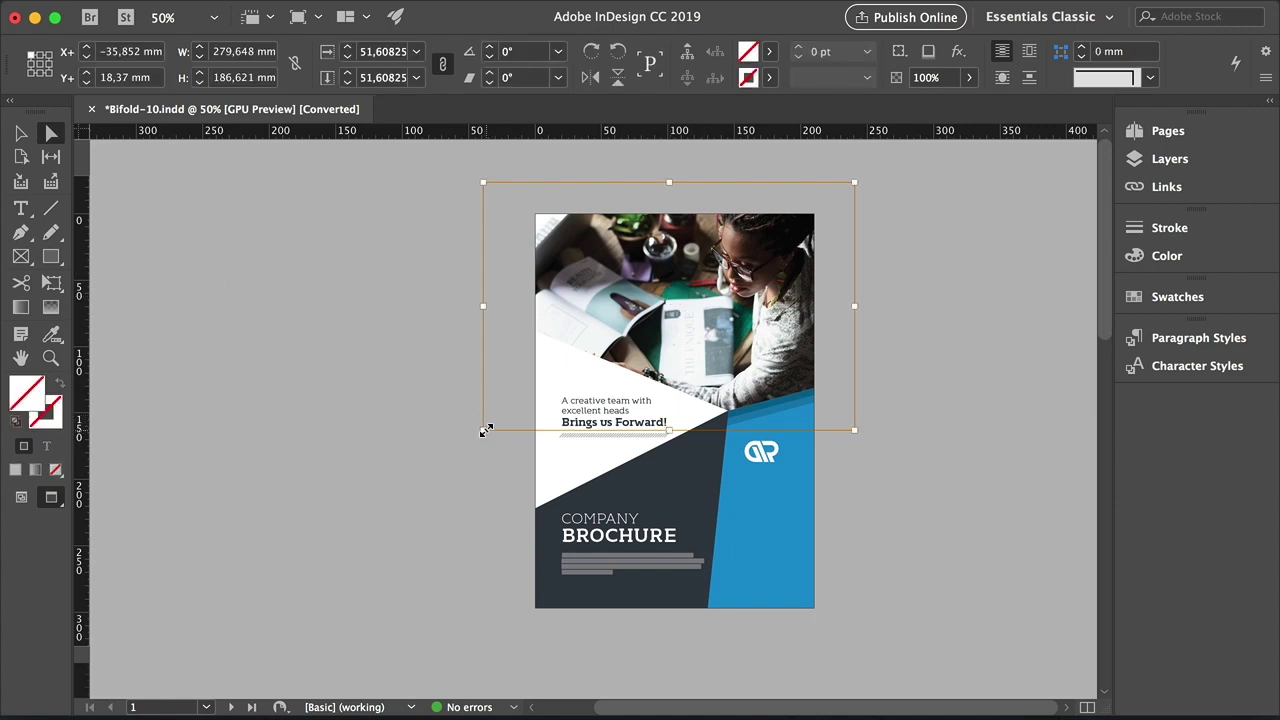
{"action": "mouse_move", "coordinate": [483, 430]}
{"action": "left_mouse_down"}
{"action": "mouse_move", "coordinate": [448, 454]}
{"action": "mouse_move", "coordinate": [499, 420]}
{"action": "left_mouse_up"}
{"action": "mouse_move", "coordinate": [724, 296]}
{"action": "left_mouse_down"}
{"action": "mouse_move", "coordinate": [717, 328]}
{"action": "mouse_move", "coordinate": [717, 316]}
{"action": "left_mouse_up"}
{"action": "left_click_drag", "start_coordinate": [494, 437], "coordinate": [520, 427]}
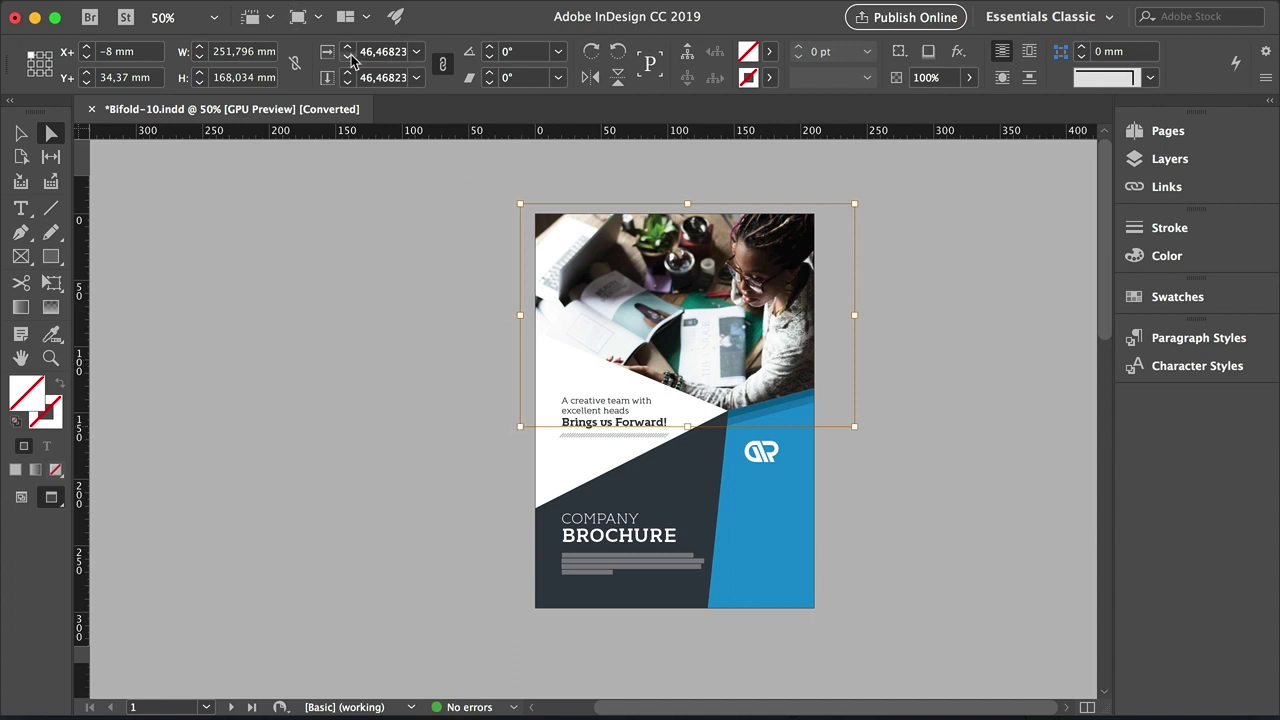
{"action": "left_click_drag", "start_coordinate": [776, 278], "coordinate": [744, 276]}
{"action": "left_click_drag", "start_coordinate": [487, 425], "coordinate": [507, 414]}
{"action": "left_click", "coordinate": [852, 447]}
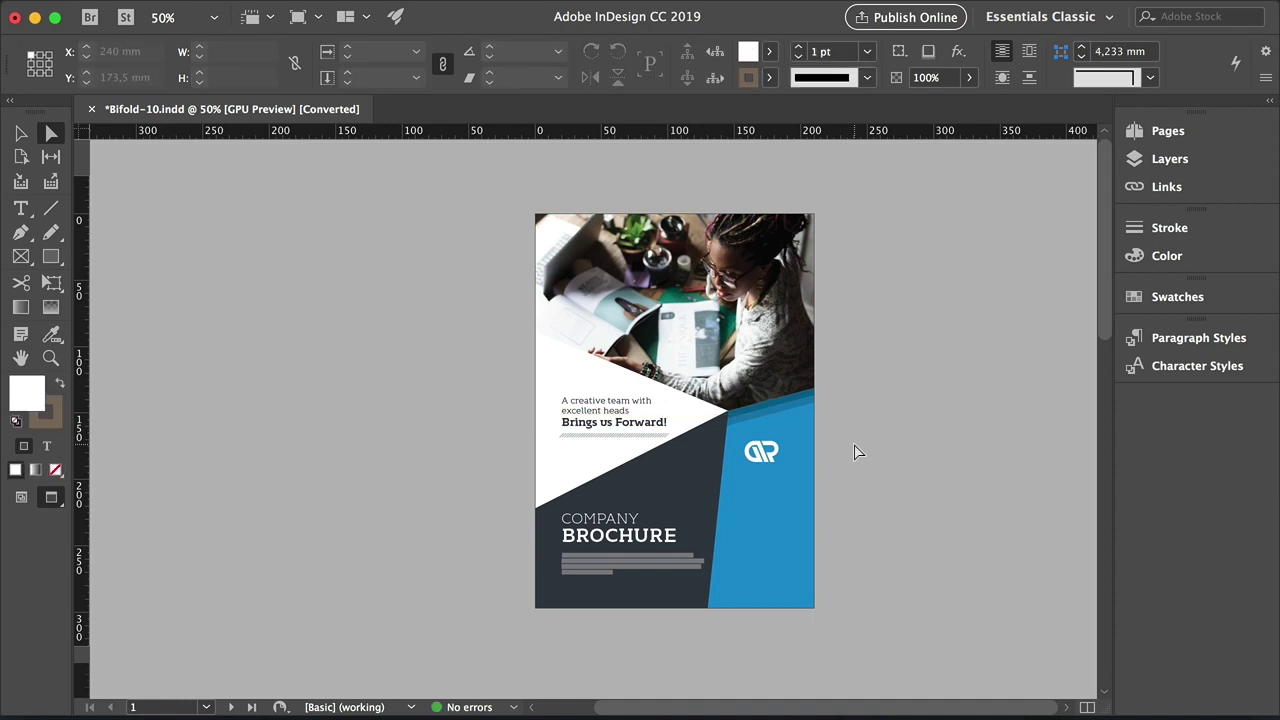
Replace the tagline's first two lines with "We help transform your business. Let's reach".
{"action": "left_click", "coordinate": [29, 218]}
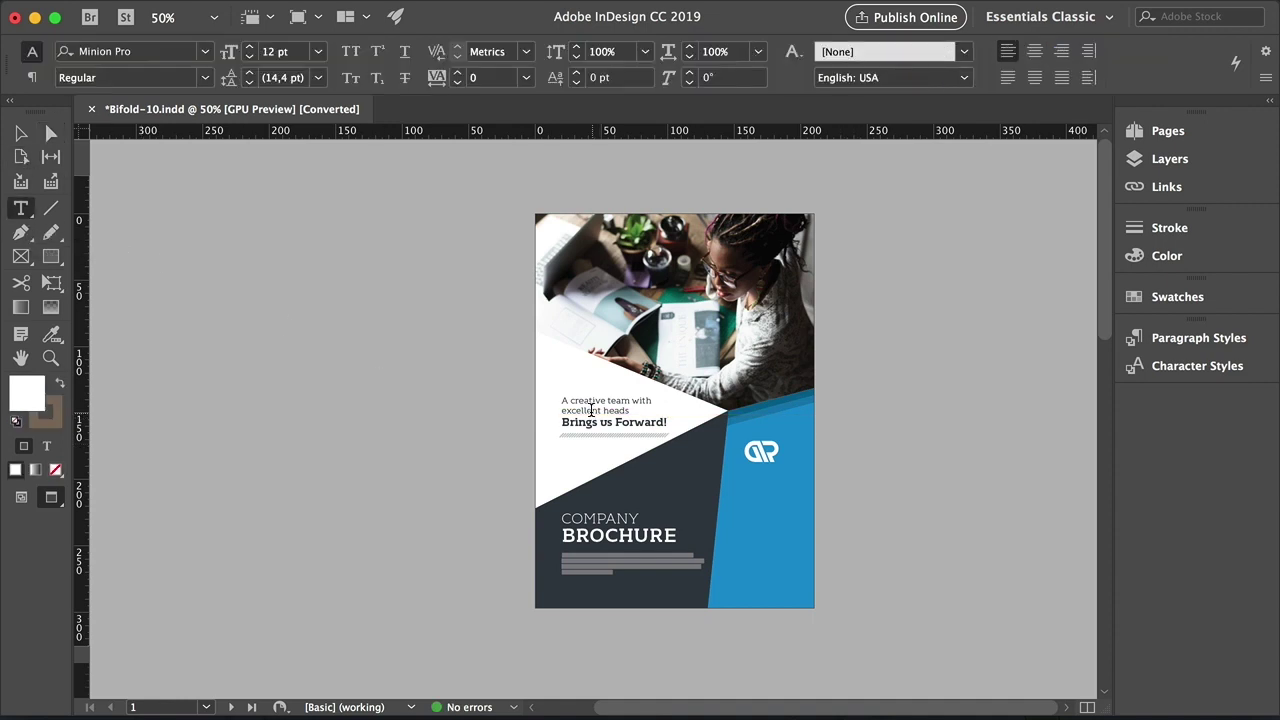
{"action": "left_click", "coordinate": [591, 410]}
{"action": "key", "text": "Escape"}
{"action": "key", "text": "z"}
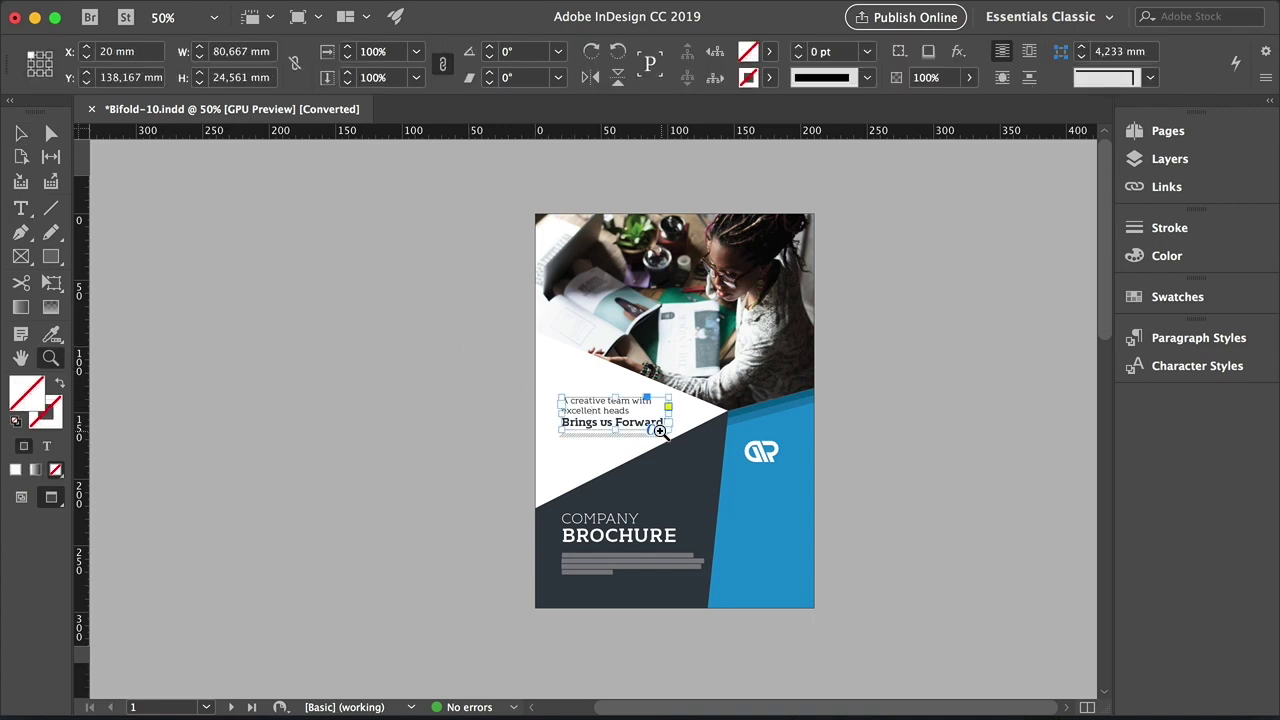
{"action": "left_click", "coordinate": [651, 428]}
{"action": "left_click", "coordinate": [612, 415]}
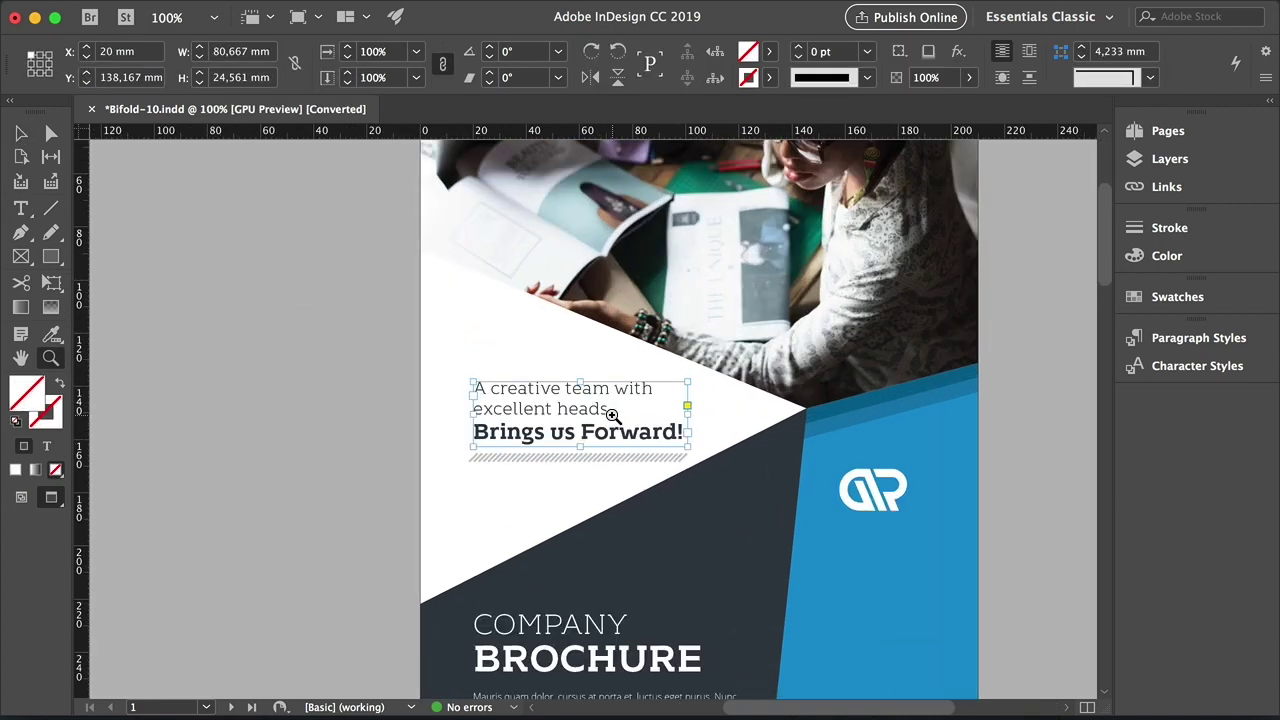
{"action": "key", "text": "t"}
{"action": "left_click", "coordinate": [608, 408]}
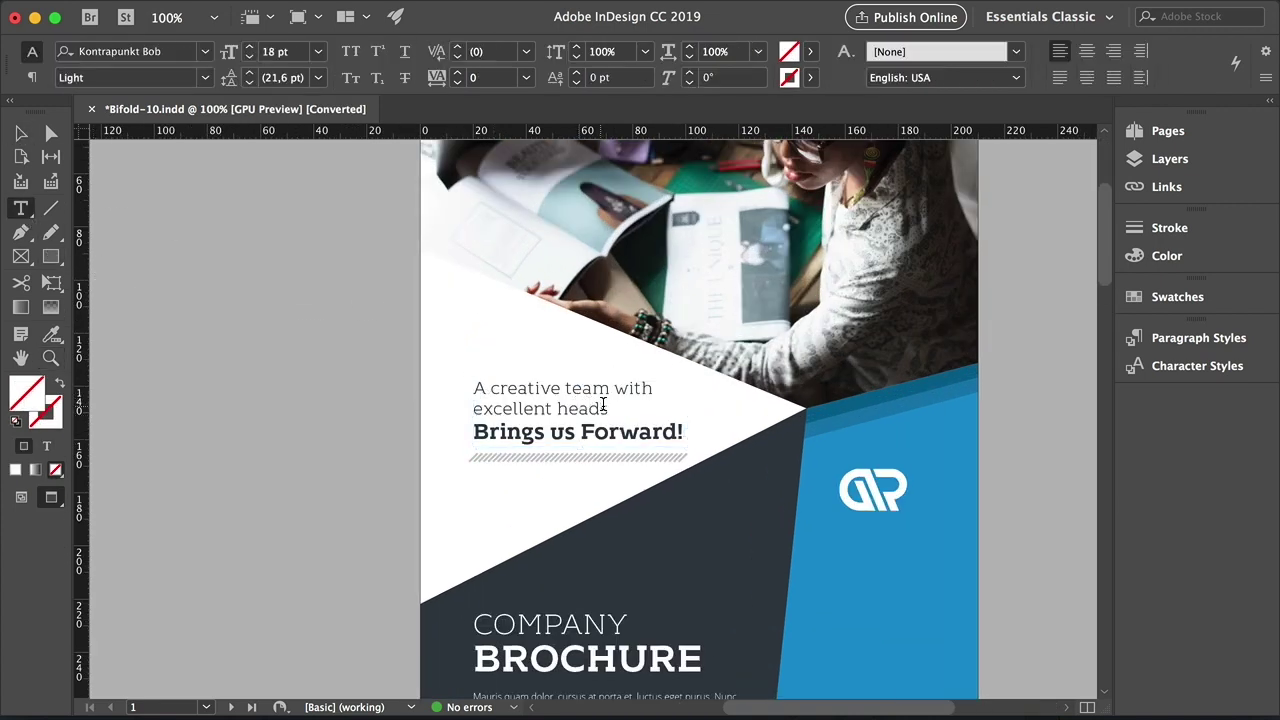
{"action": "left_click_drag", "start_coordinate": [608, 408], "coordinate": [475, 387]}
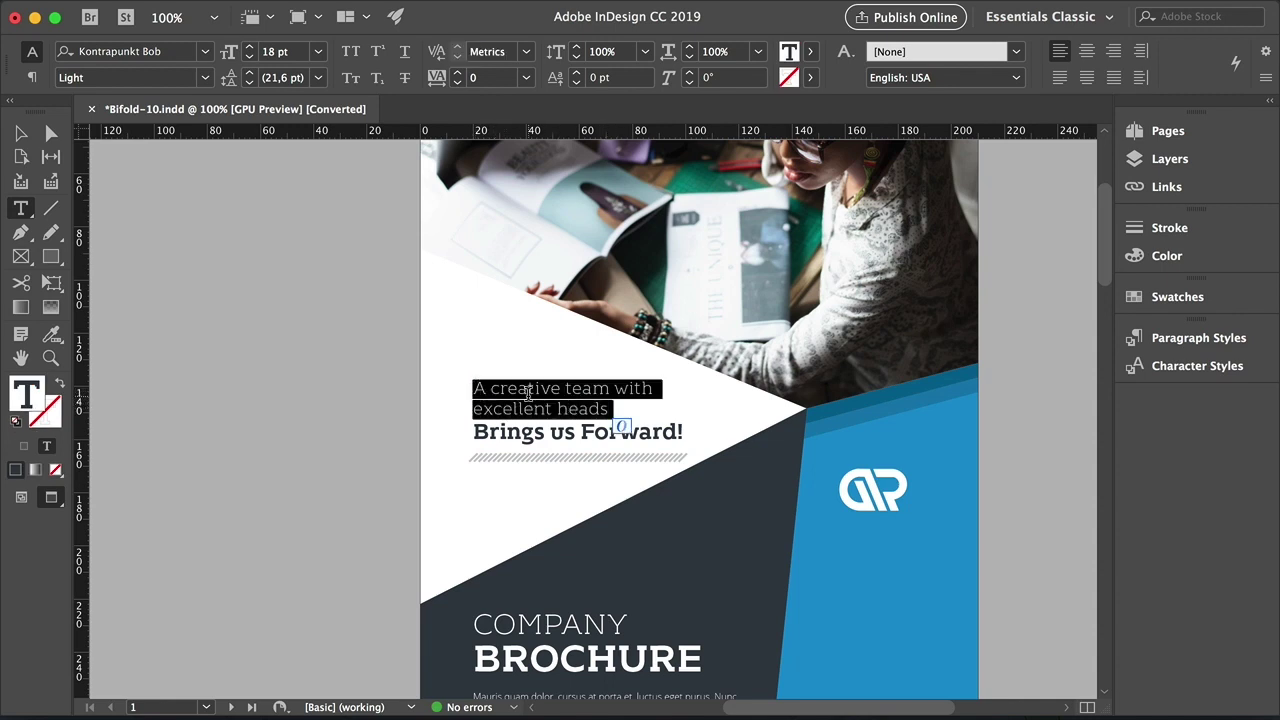
{"action": "type", "text": "We help transform your busine"}
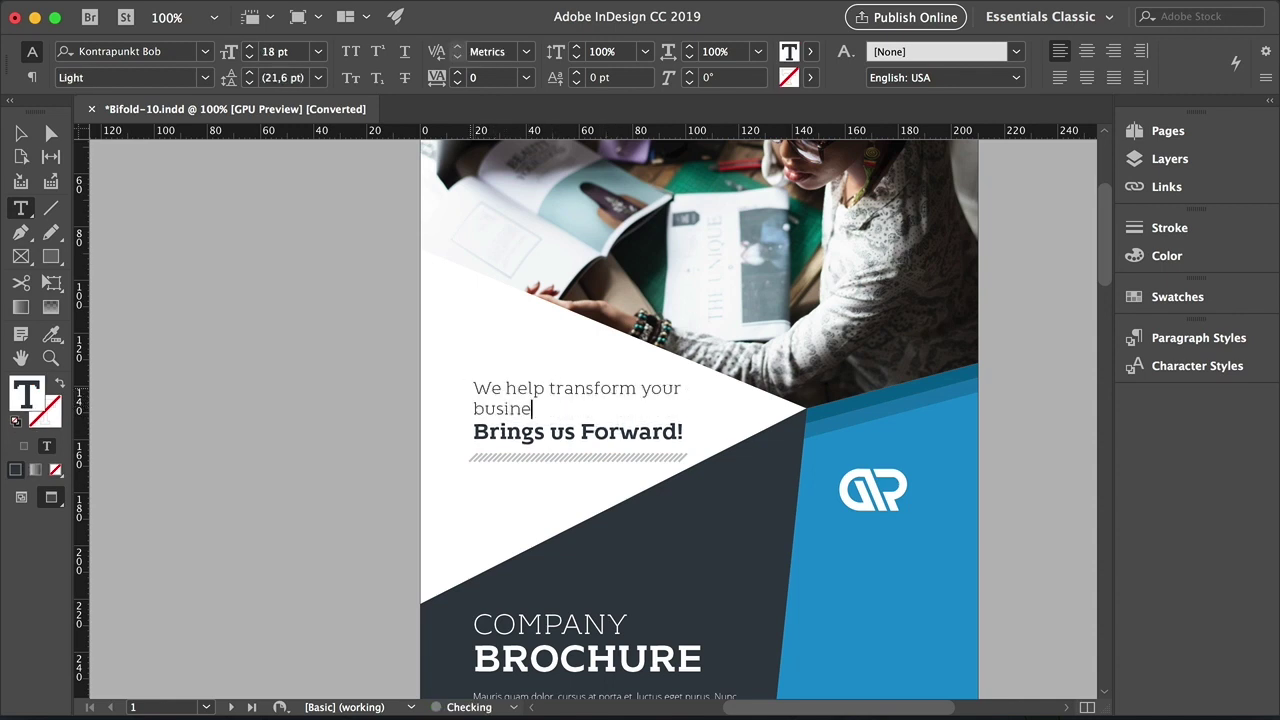
{"action": "type", "text": "ss. Let's reach"}
Replace "Brings us Forward" with "your potential" on its own line and widen the frame.
{"action": "left_click_drag", "start_coordinate": [474, 431], "coordinate": [676, 433]}
{"action": "type", "text": "your potential"}
{"action": "key", "text": "Up"}
{"action": "key", "text": "Up"}
{"action": "key", "text": "Return"}
{"action": "key", "text": "Escape"}
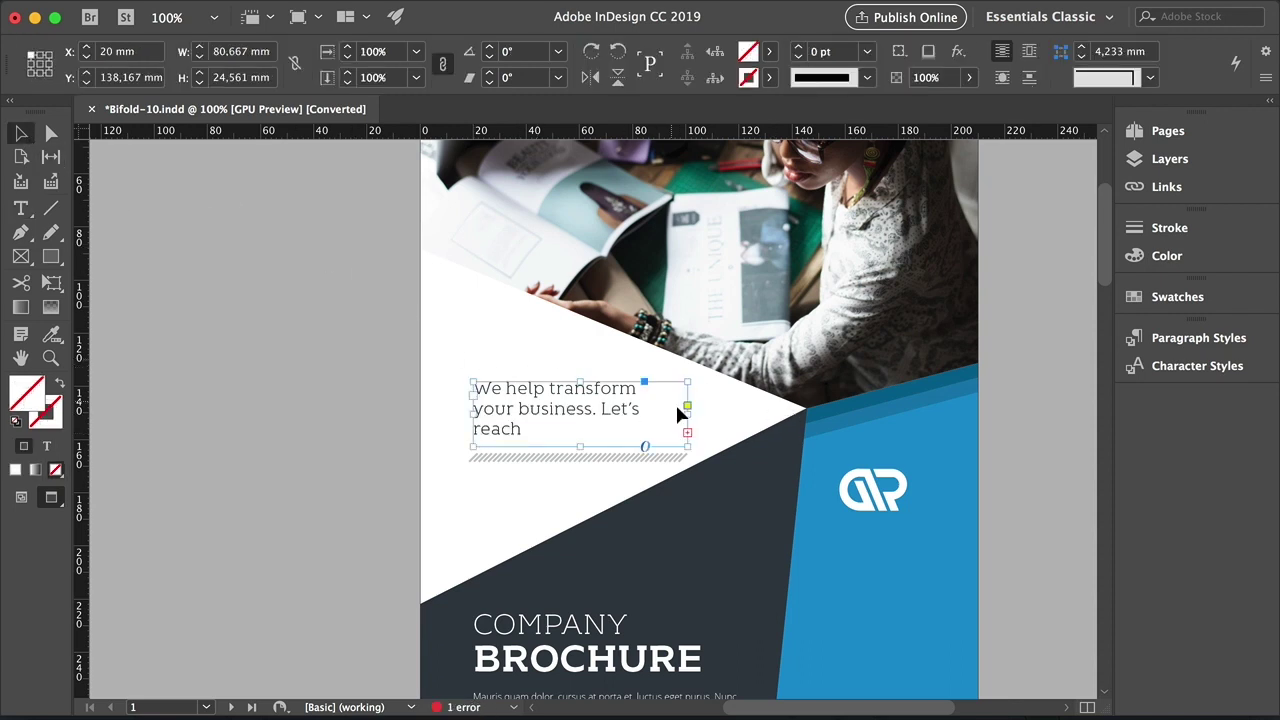
{"action": "left_click_drag", "start_coordinate": [686, 422], "coordinate": [699, 421]}
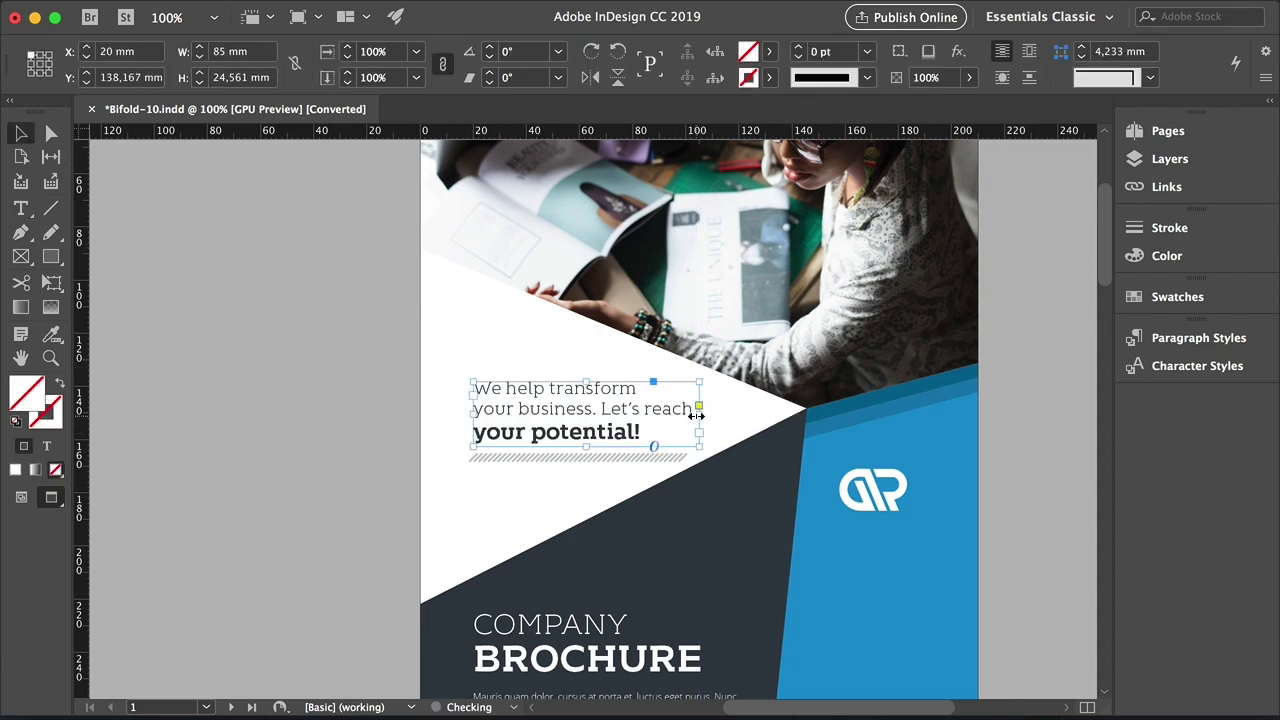
{"action": "left_click", "coordinate": [410, 440]}
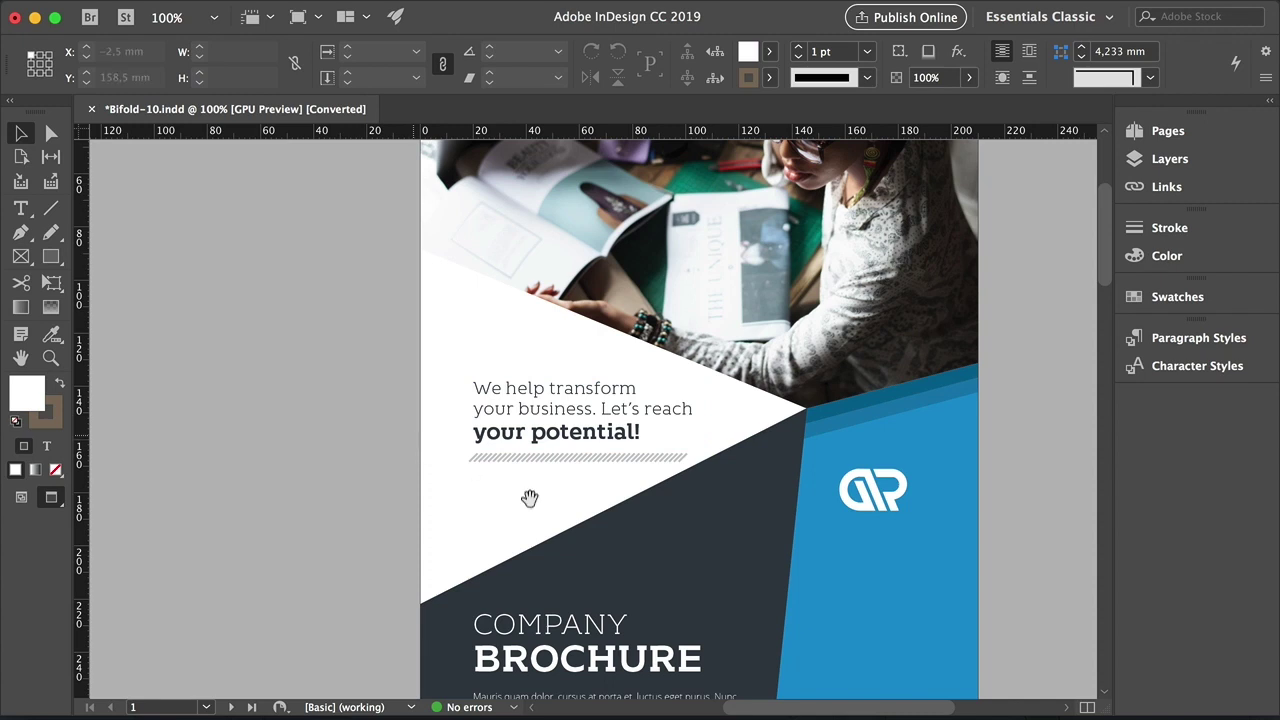
Change the headline word BROCHURE to INNOVATION and widen its frame to fit.
{"action": "scroll", "coordinate": [580, 531], "scroll_direction": "down", "scroll_amount": 4}
{"action": "scroll", "coordinate": [570, 480], "scroll_direction": "right", "scroll_amount": 2}
{"action": "key", "text": "t"}
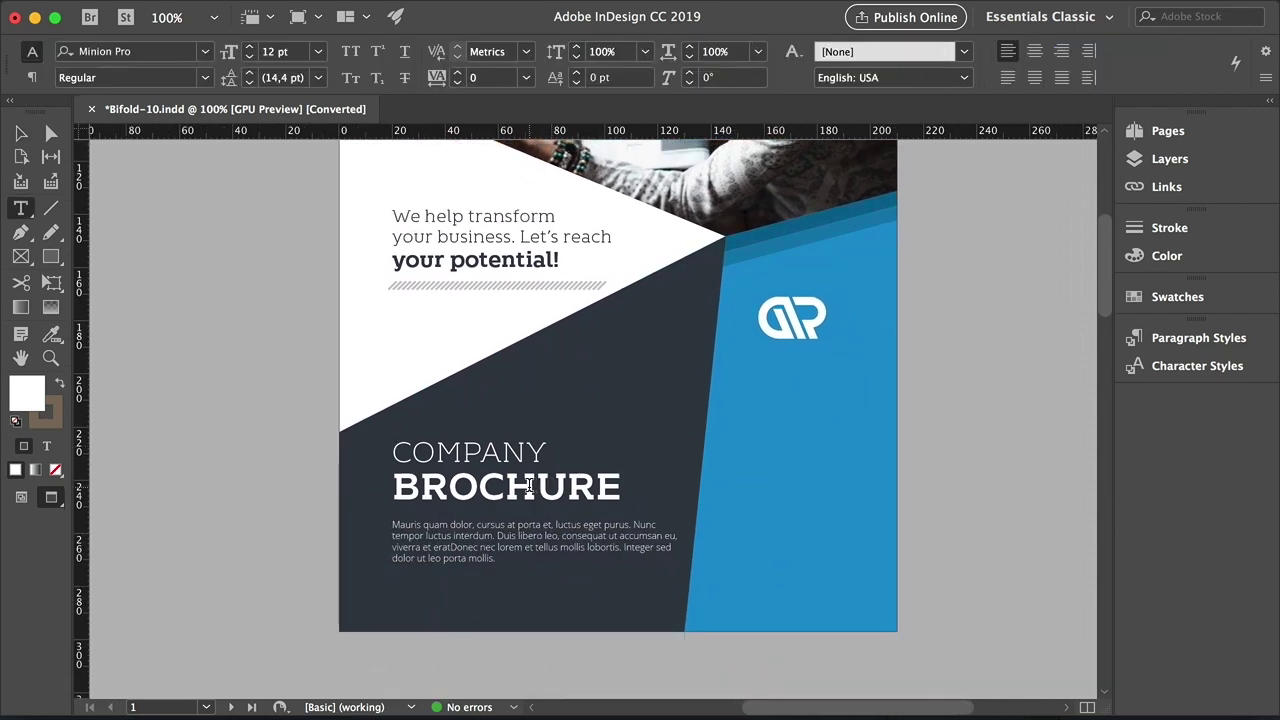
{"action": "left_click_drag", "start_coordinate": [624, 486], "coordinate": [359, 484]}
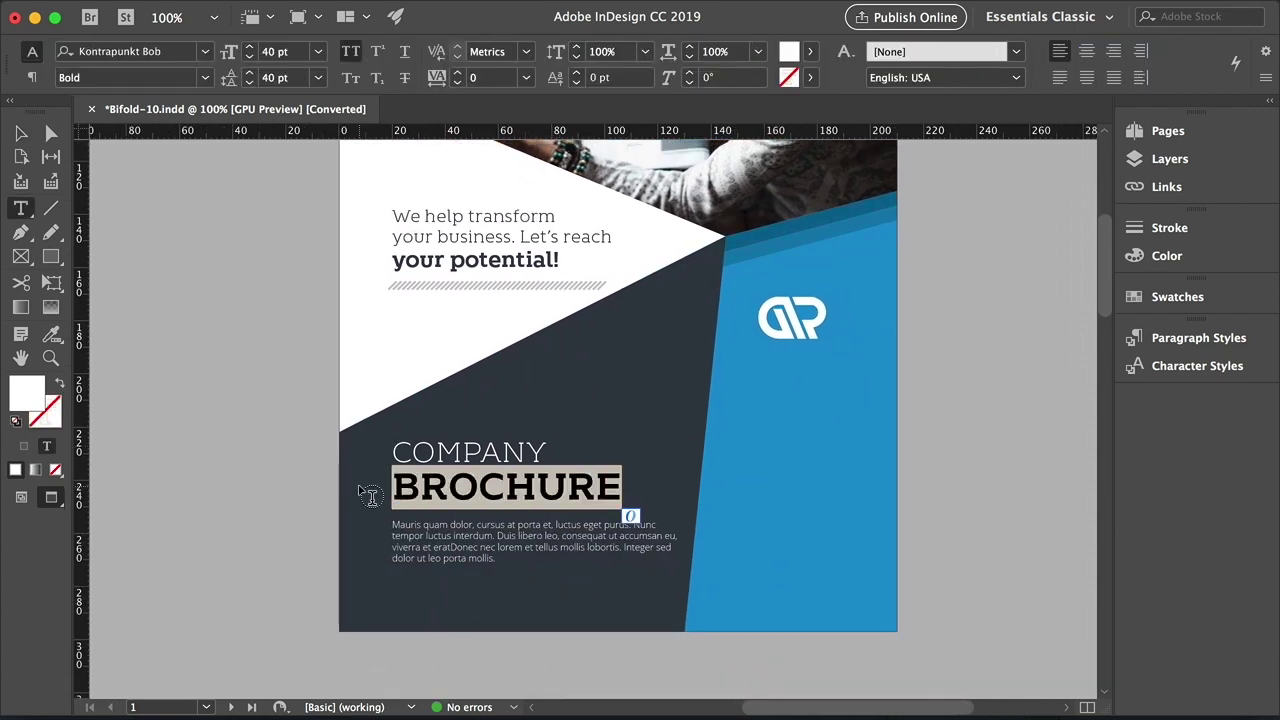
{"action": "type", "text": "INNOVA-"}
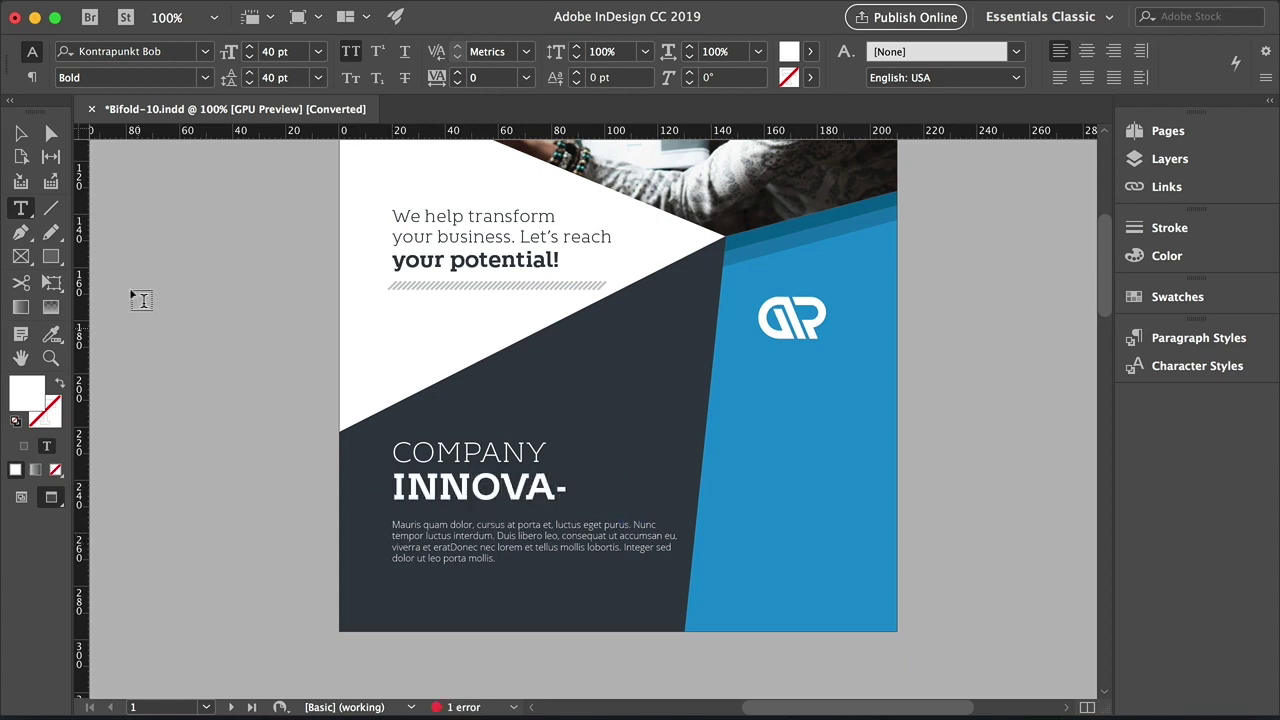
{"action": "key", "text": "Escape"}
{"action": "left_click_drag", "start_coordinate": [652, 468], "coordinate": [665, 468]}
Cut the body paragraph to end with a period after "porta et" and fit its frame.
{"action": "double_click", "coordinate": [504, 556]}
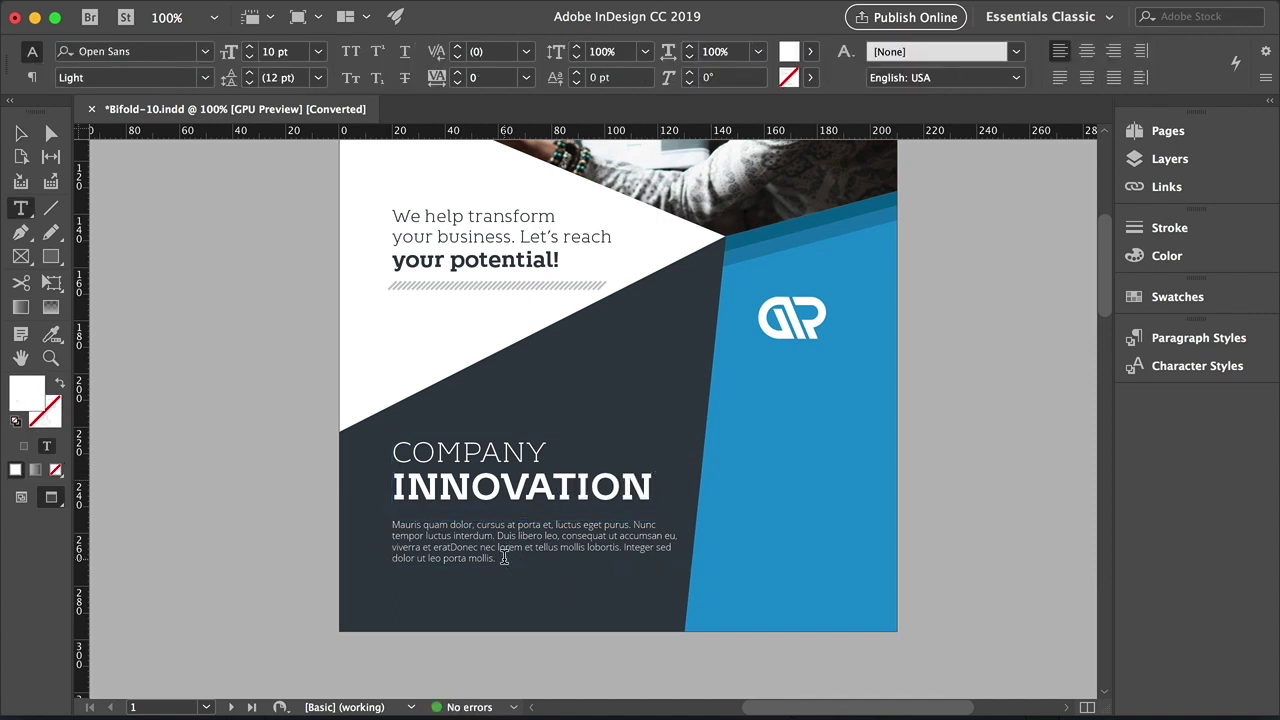
{"action": "left_click_drag", "start_coordinate": [505, 557], "coordinate": [547, 521]}
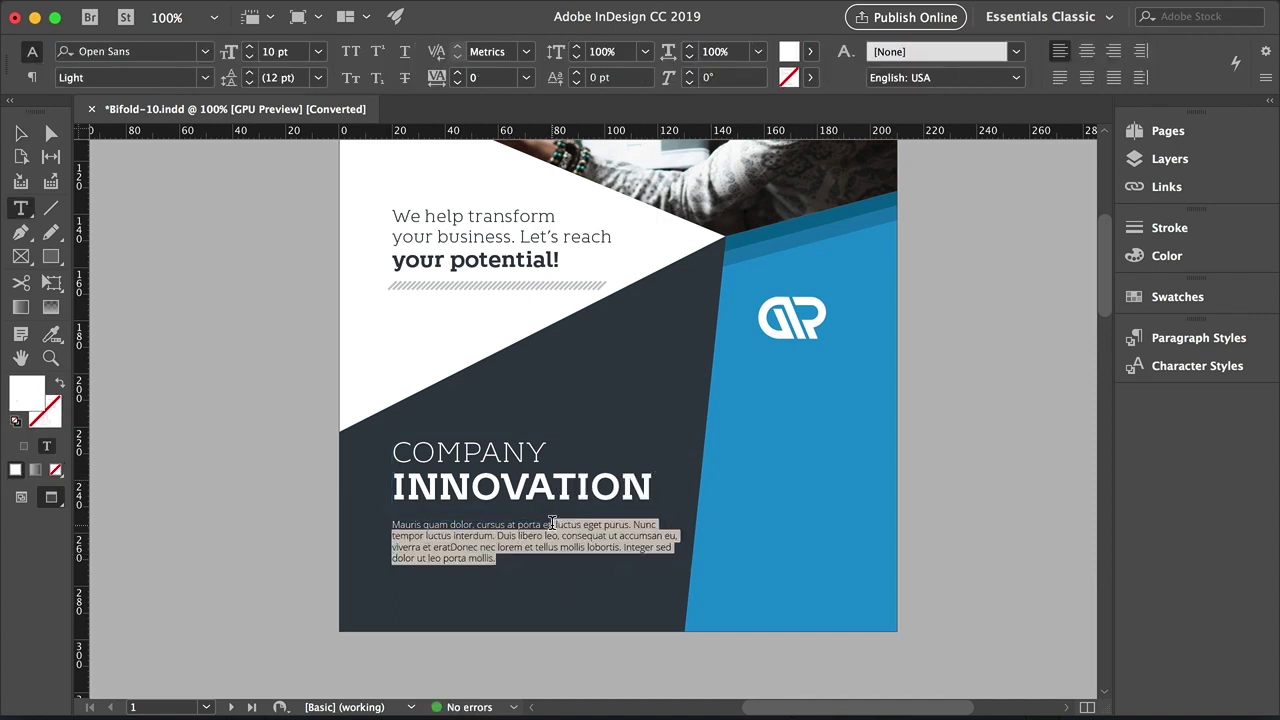
{"action": "type", "text": "."}
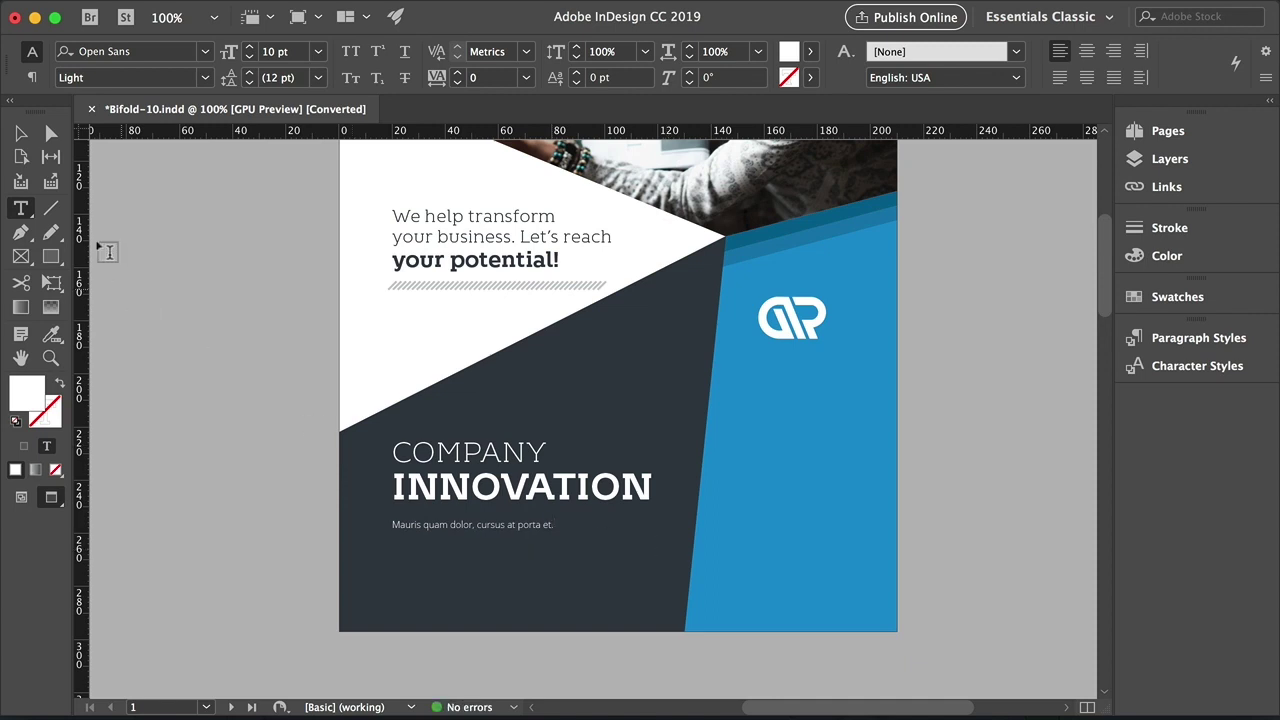
{"action": "key", "text": "Escape"}
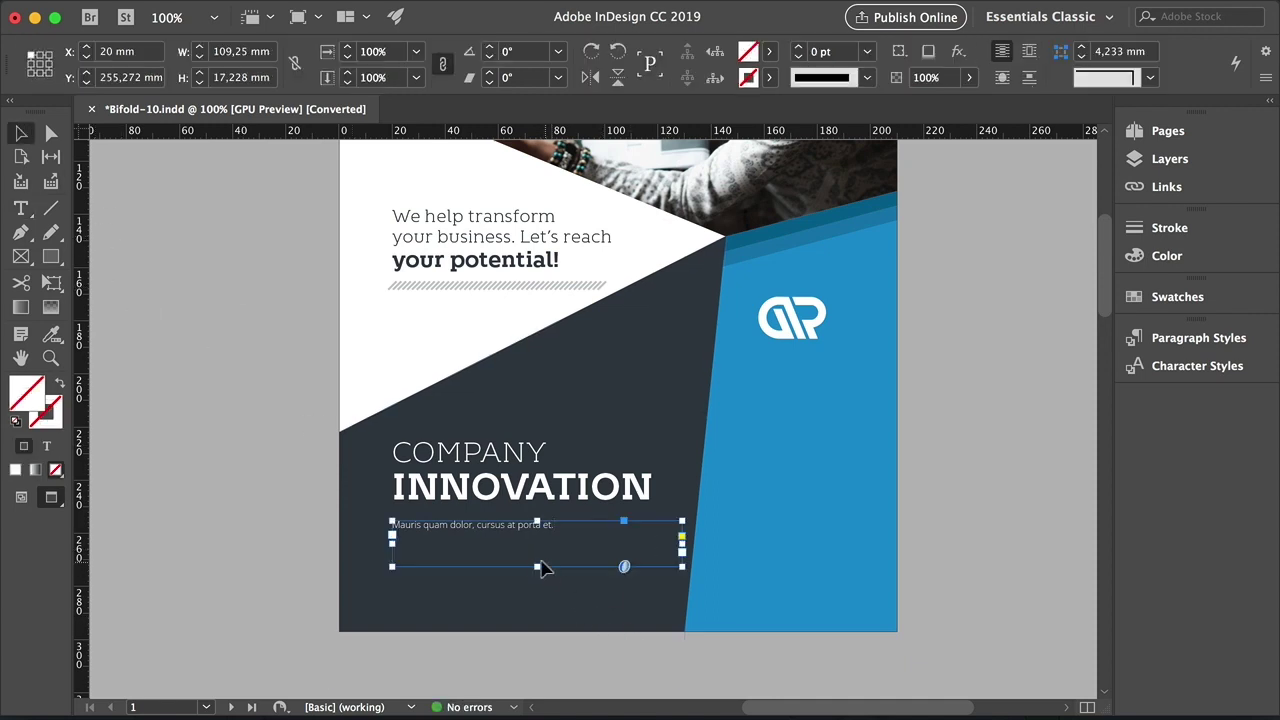
{"action": "double_click", "coordinate": [536, 567]}
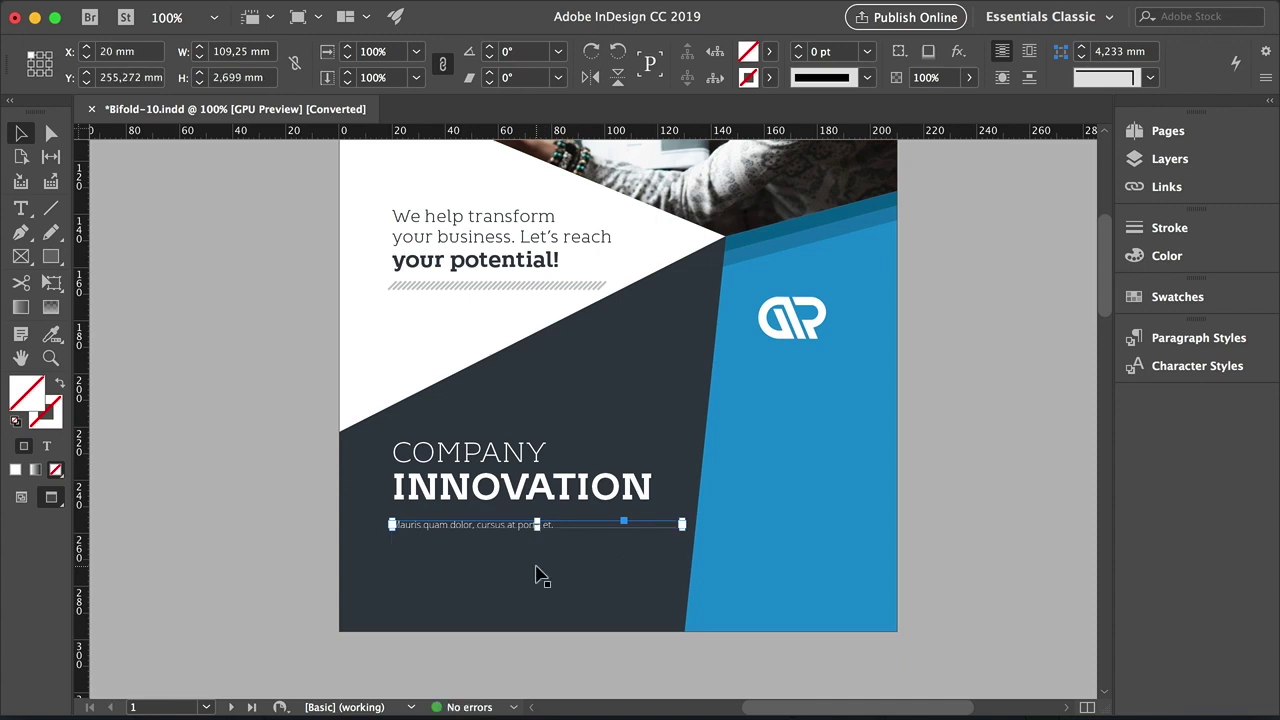
Move the COMPANY INNOVATION title block lower on the cover.
{"action": "key", "text": "w"}
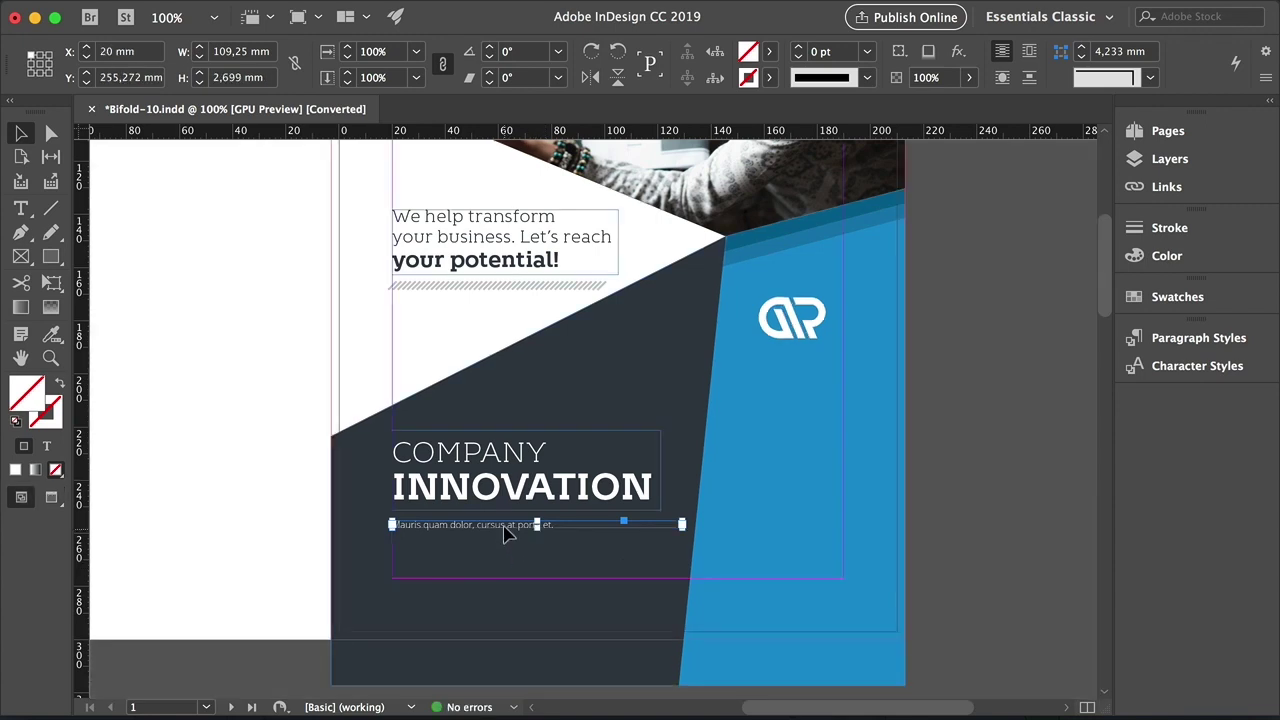
{"action": "left_click_drag", "start_coordinate": [521, 492], "coordinate": [518, 534]}
{"action": "left_click", "coordinate": [196, 428]}
{"action": "key", "text": "w"}
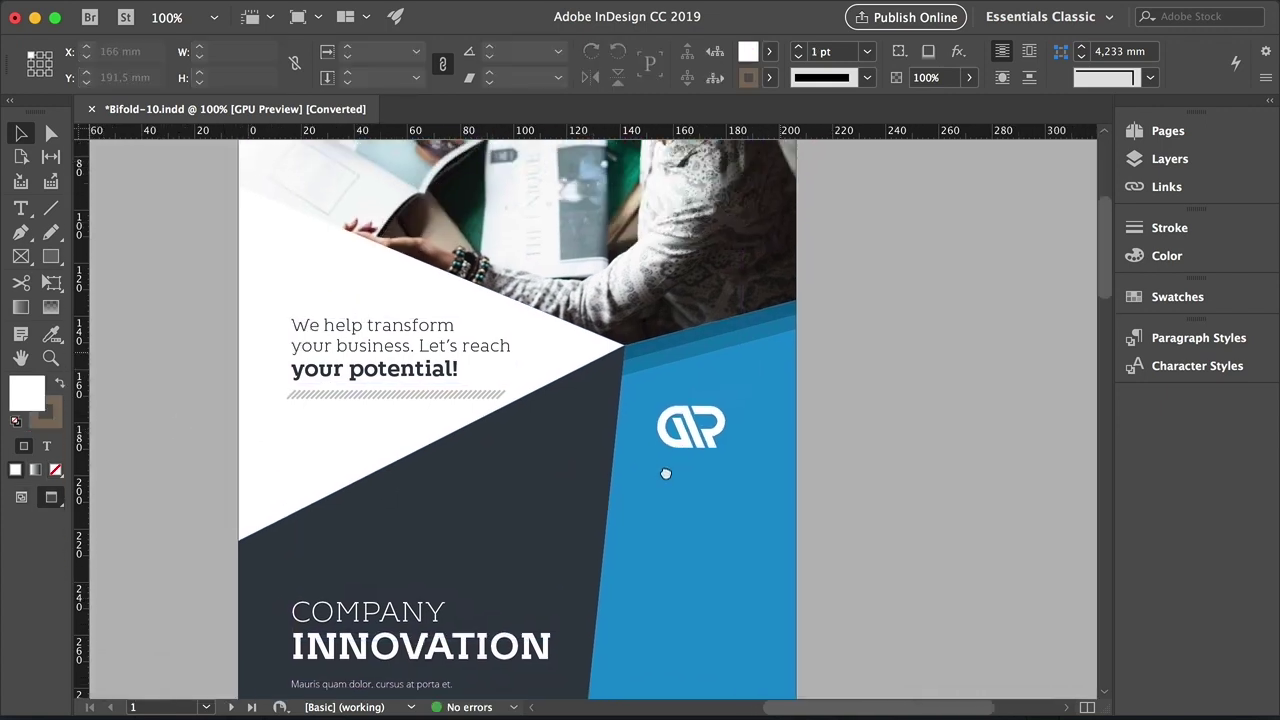
{"action": "left_click_drag", "start_coordinate": [659, 478], "coordinate": [624, 502]}
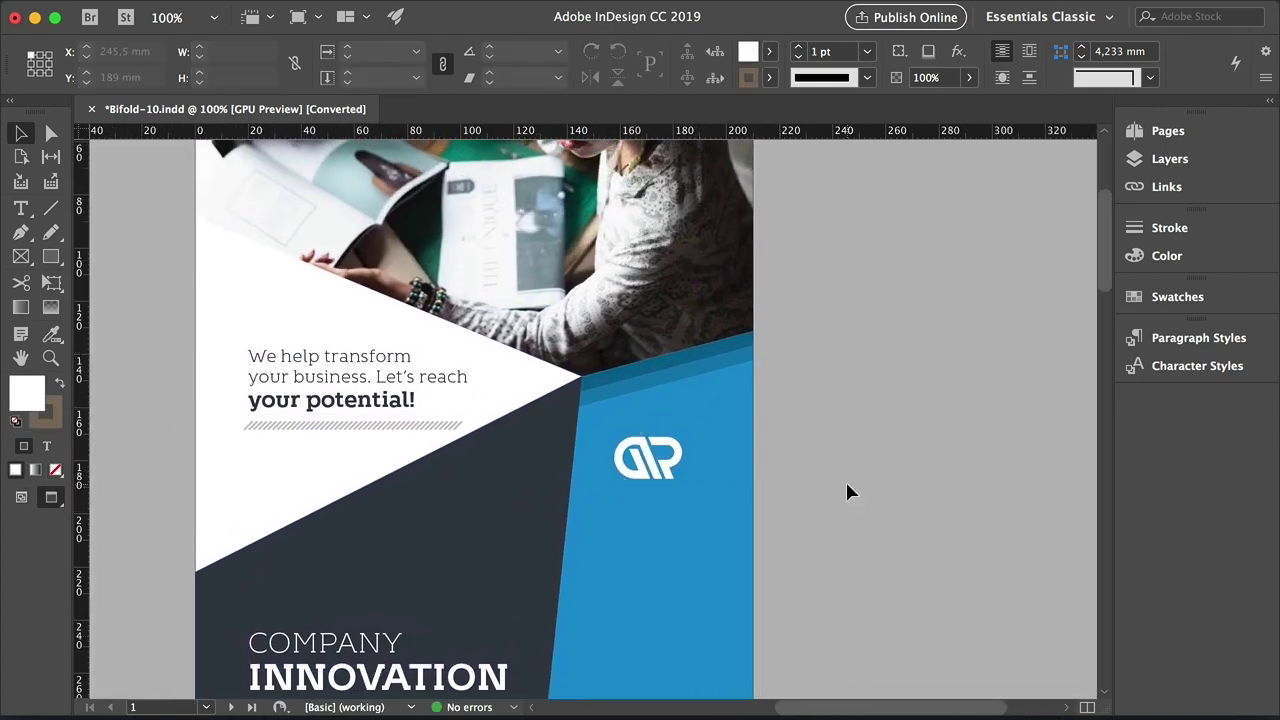
Place castle_logo_black.eps on the pasteboard and scale it down proportionally.
{"action": "key", "text": "w"}
{"action": "key", "text": "super+d"}
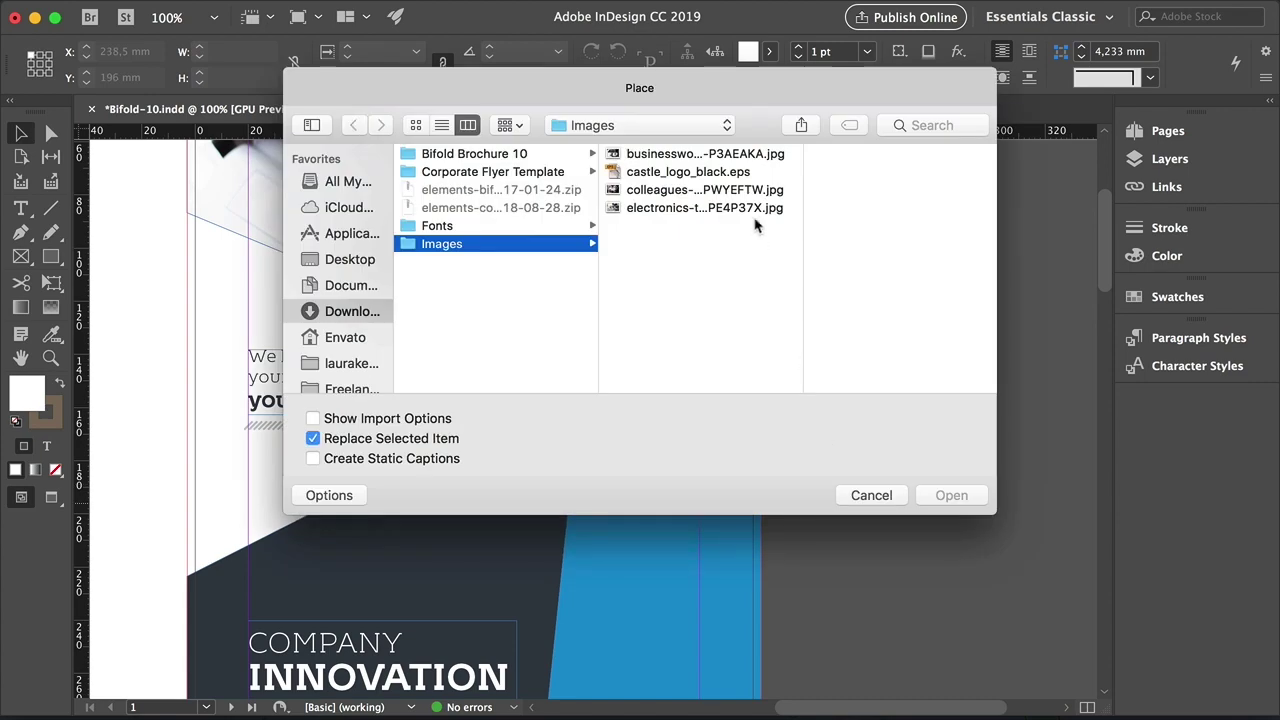
{"action": "left_click", "coordinate": [738, 173]}
{"action": "left_click", "coordinate": [952, 498]}
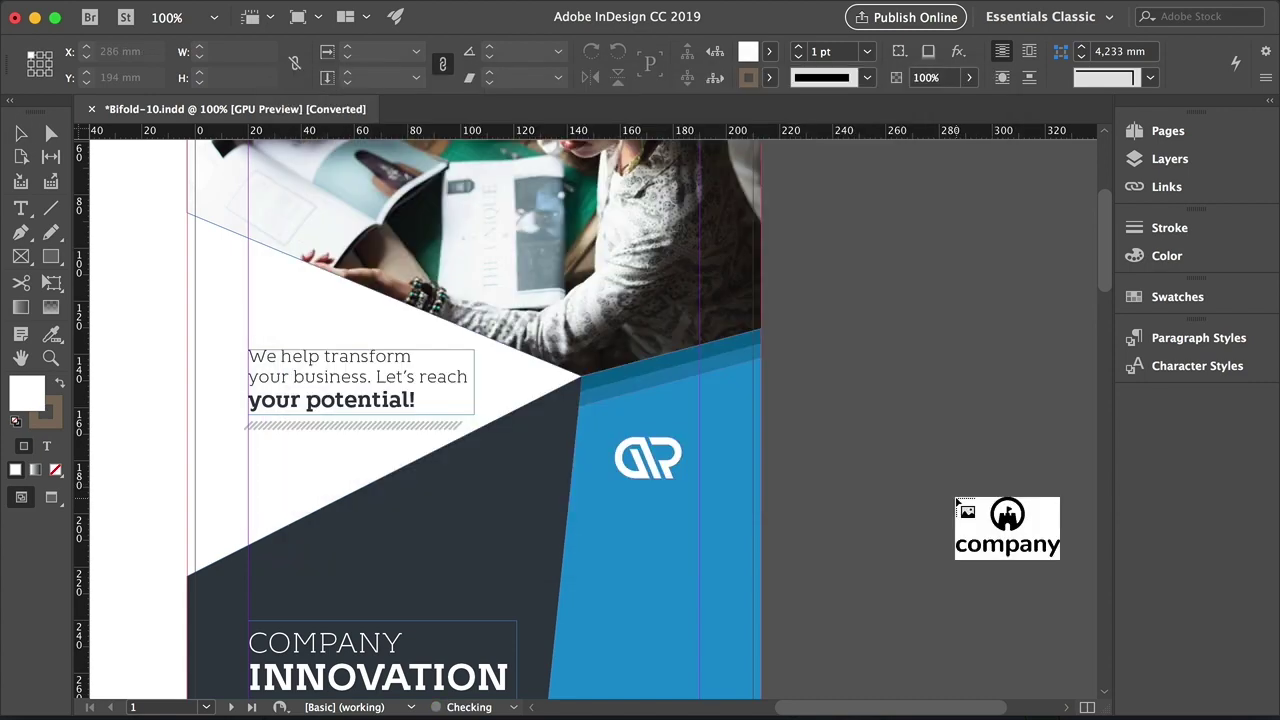
{"action": "left_click_drag", "start_coordinate": [799, 416], "coordinate": [962, 518]}
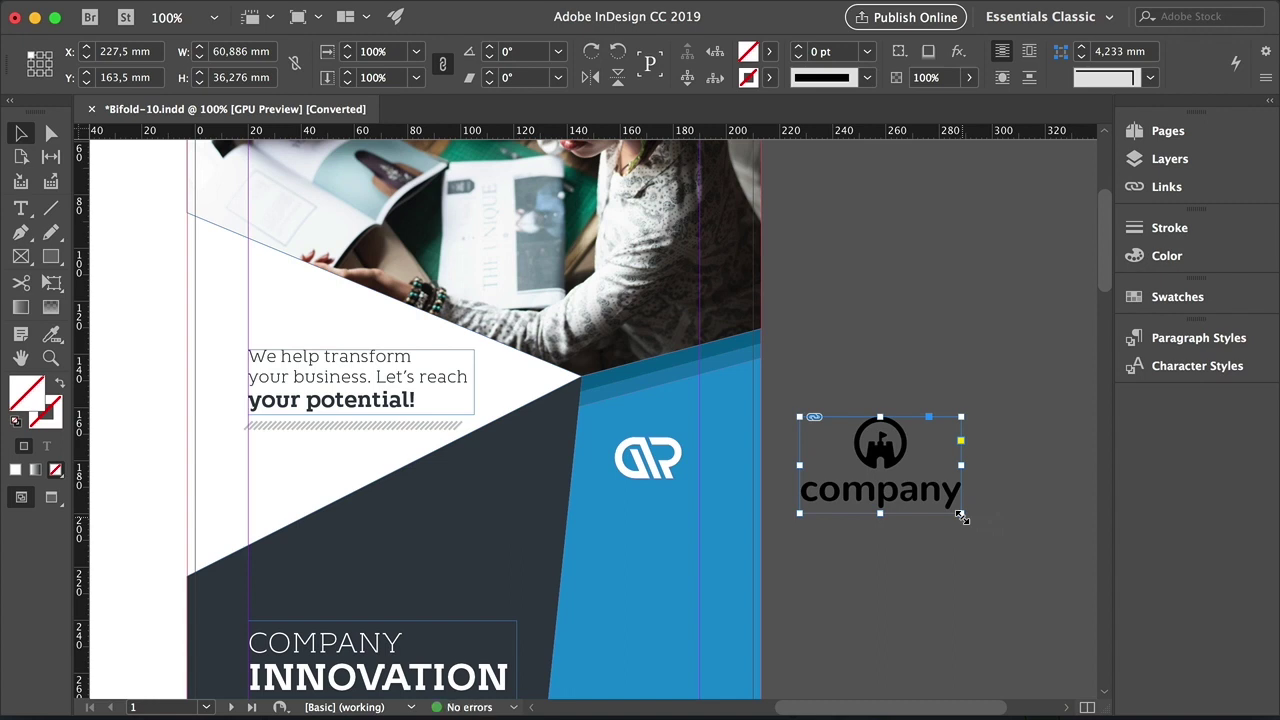
{"action": "left_click_drag", "start_coordinate": [960, 512], "coordinate": [906, 480]}
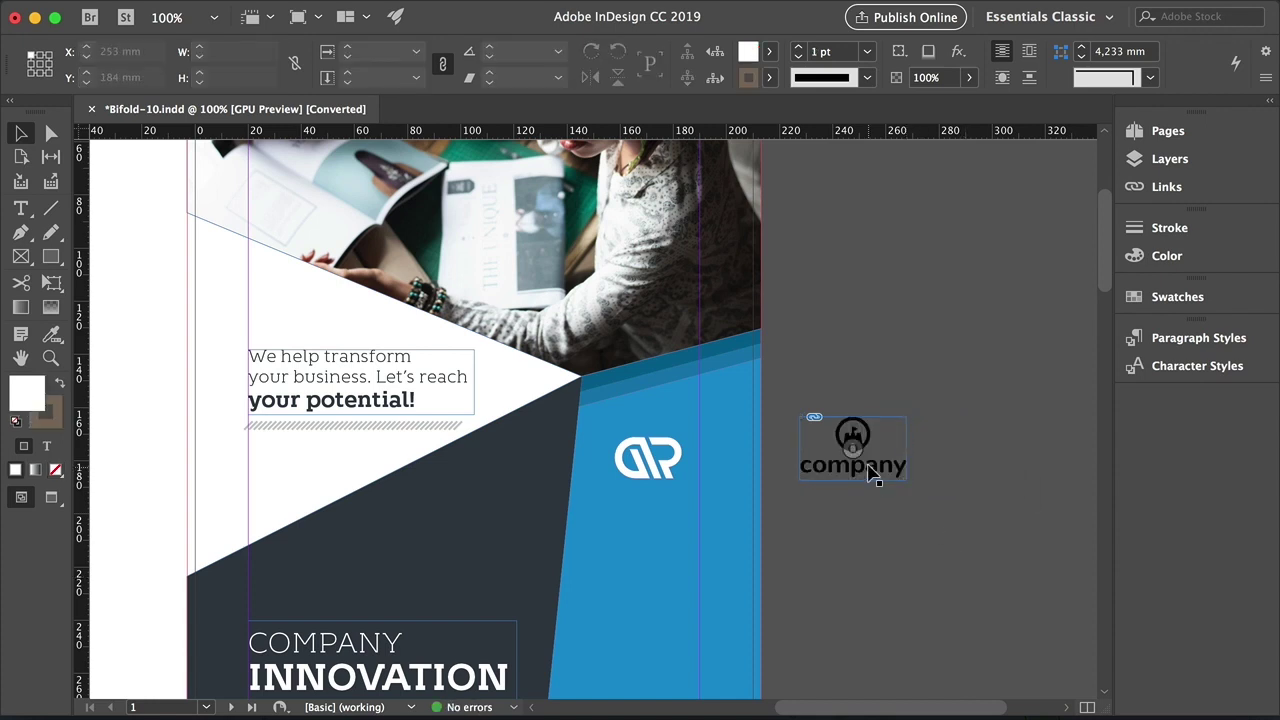
{"action": "left_click_drag", "start_coordinate": [900, 480], "coordinate": [748, 480]}
Delete the white GP logo and move the castle logo onto the blue panel, slightly smaller.
{"action": "key", "text": "Delete"}
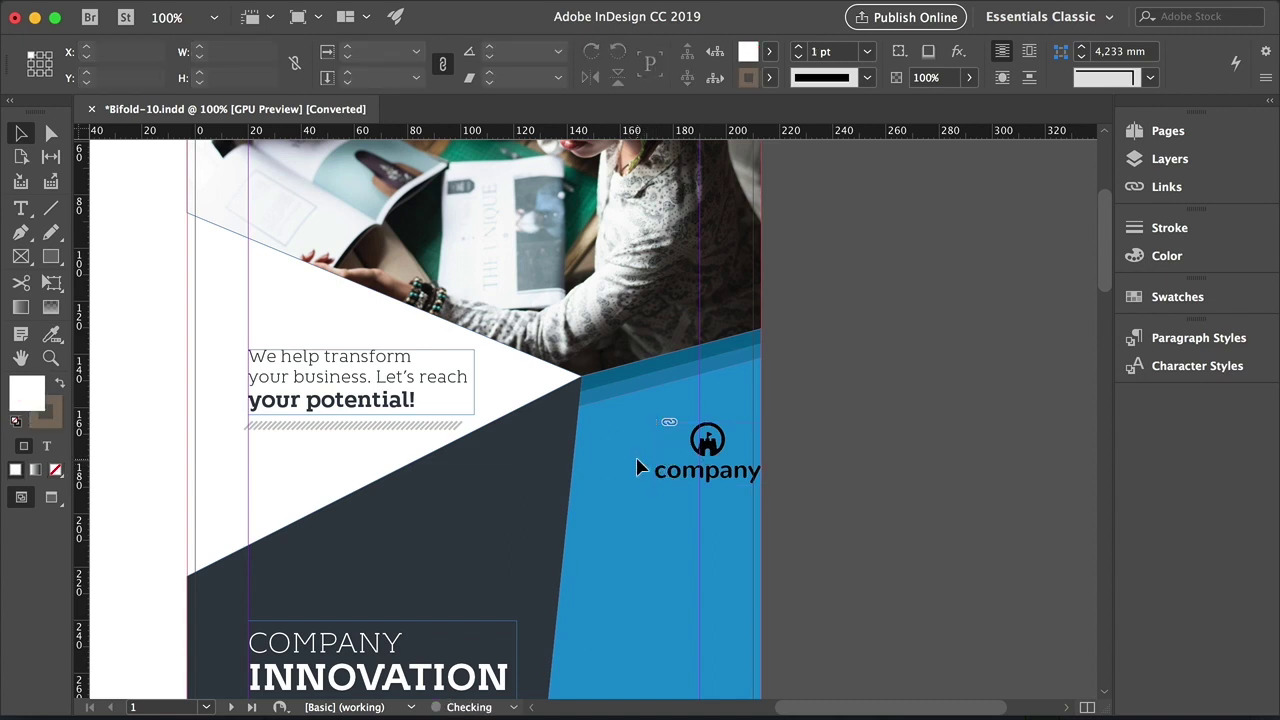
{"action": "left_click_drag", "start_coordinate": [720, 472], "coordinate": [677, 480]}
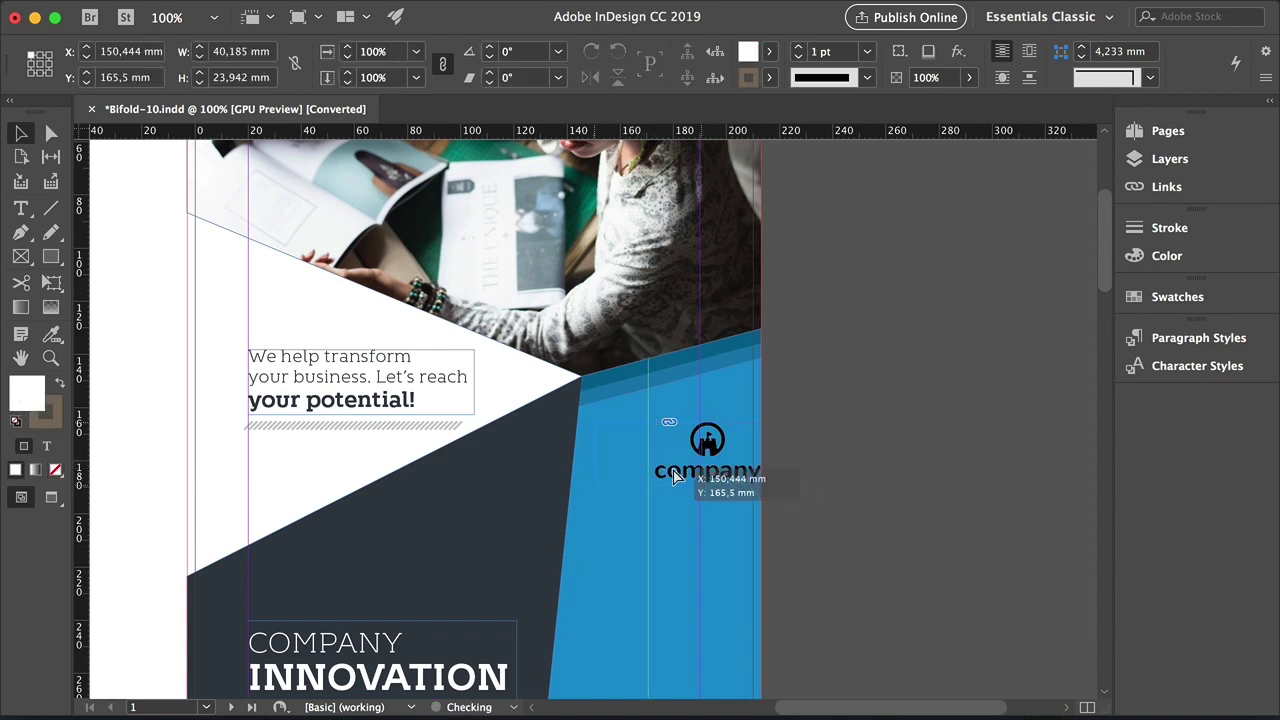
{"action": "key", "text": "w"}
{"action": "left_click_drag", "start_coordinate": [594, 486], "coordinate": [680, 482]}
{"action": "left_click", "coordinate": [870, 481]}
Go to the 2–3 spread and select the grey placeholder box under ABOUT US.
{"action": "left_click", "coordinate": [895, 430]}
{"action": "key", "text": "super+0"}
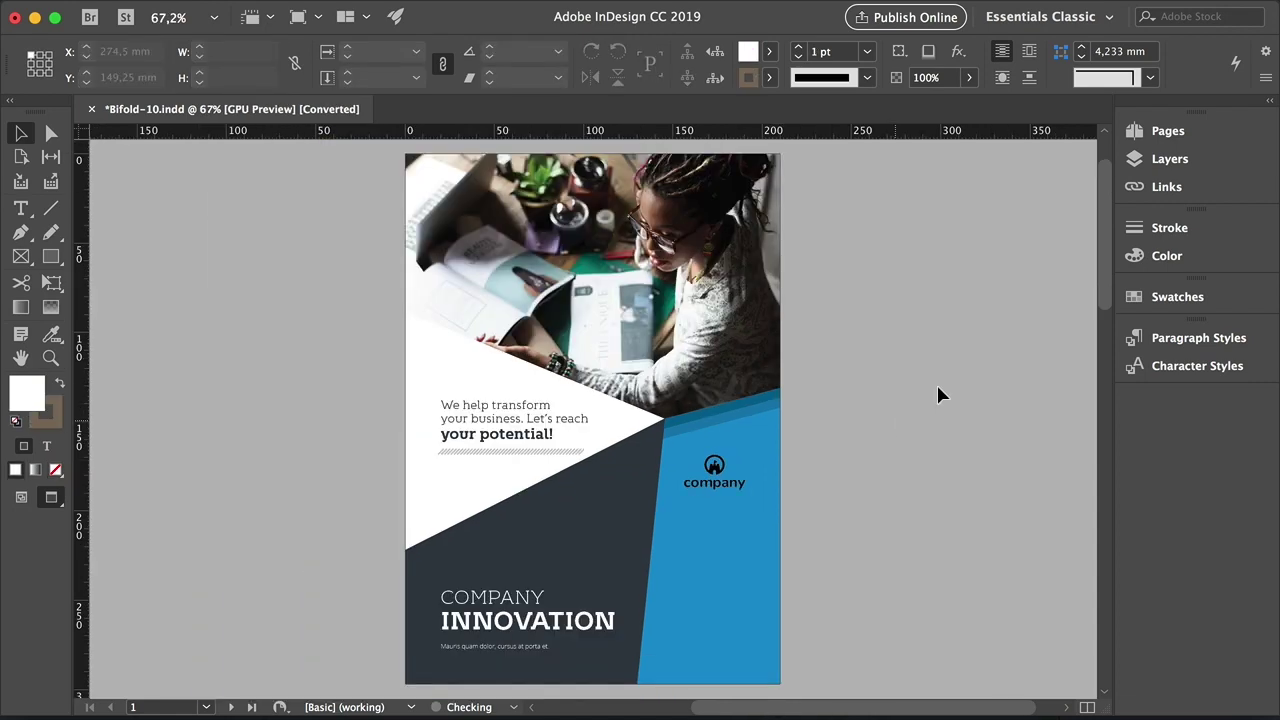
{"action": "left_click", "coordinate": [1166, 131]}
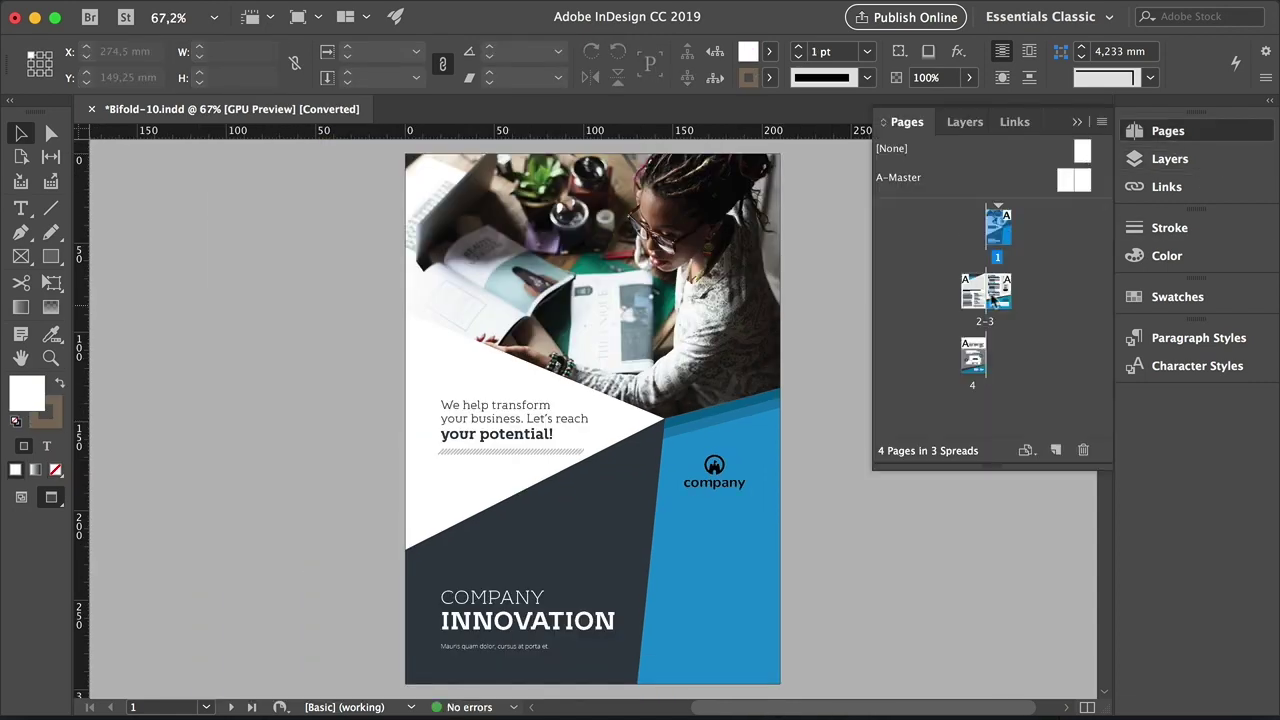
{"action": "scroll", "coordinate": [586, 523], "scroll_direction": "down", "scroll_amount": 8}
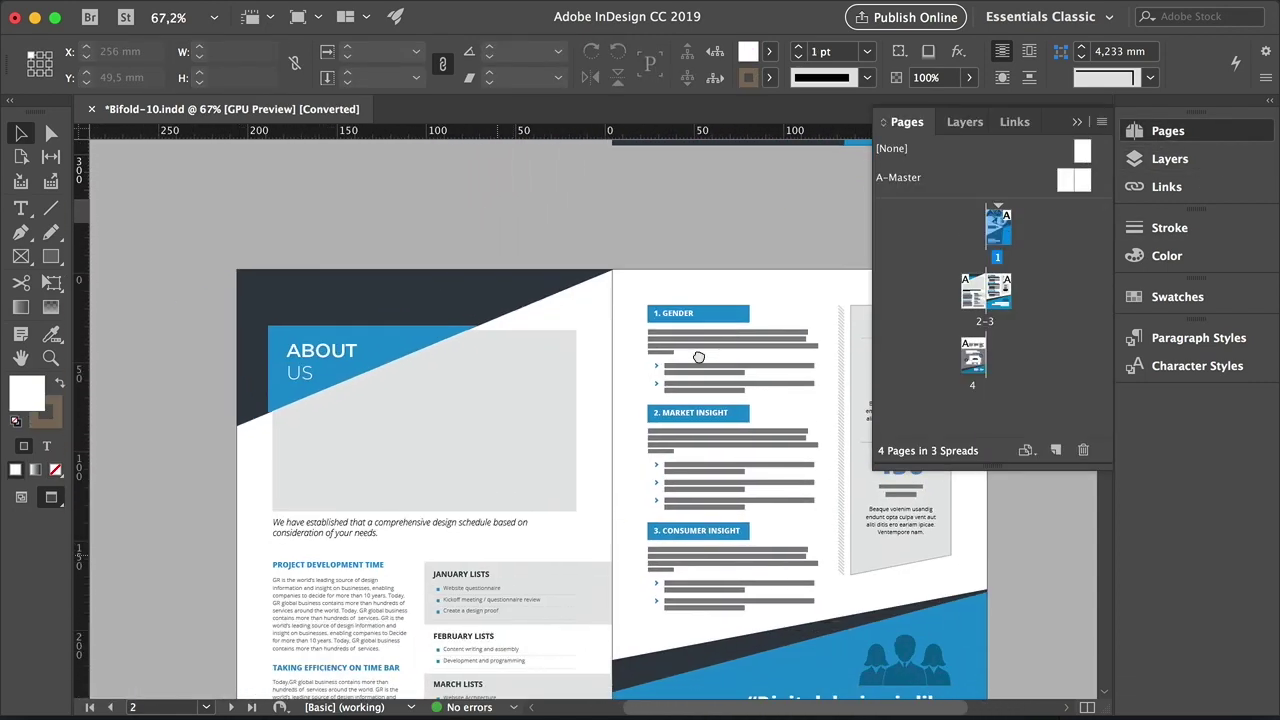
{"action": "left_click_drag", "start_coordinate": [457, 571], "coordinate": [368, 461]}
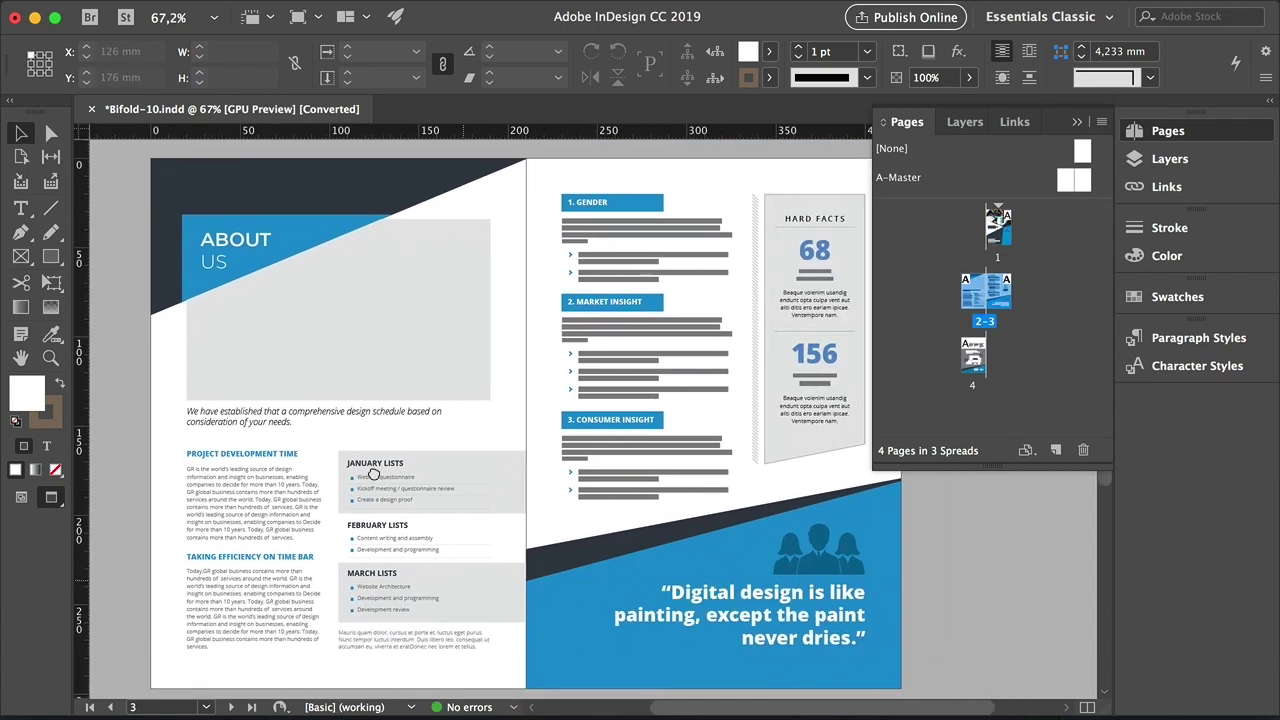
{"action": "left_click", "coordinate": [377, 345]}
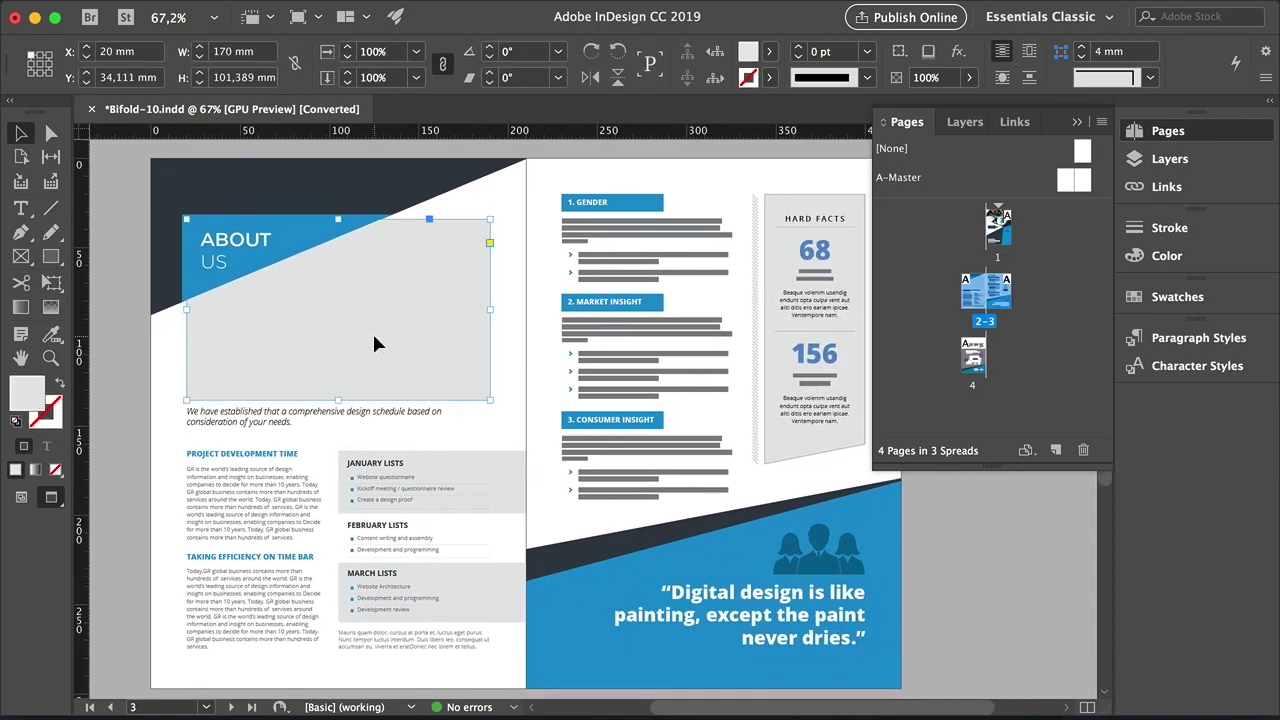
{"action": "left_click", "coordinate": [1073, 125]}
Place the electronics workbench photo into the About Us frame and resize the frame.
{"action": "key", "text": "super+d"}
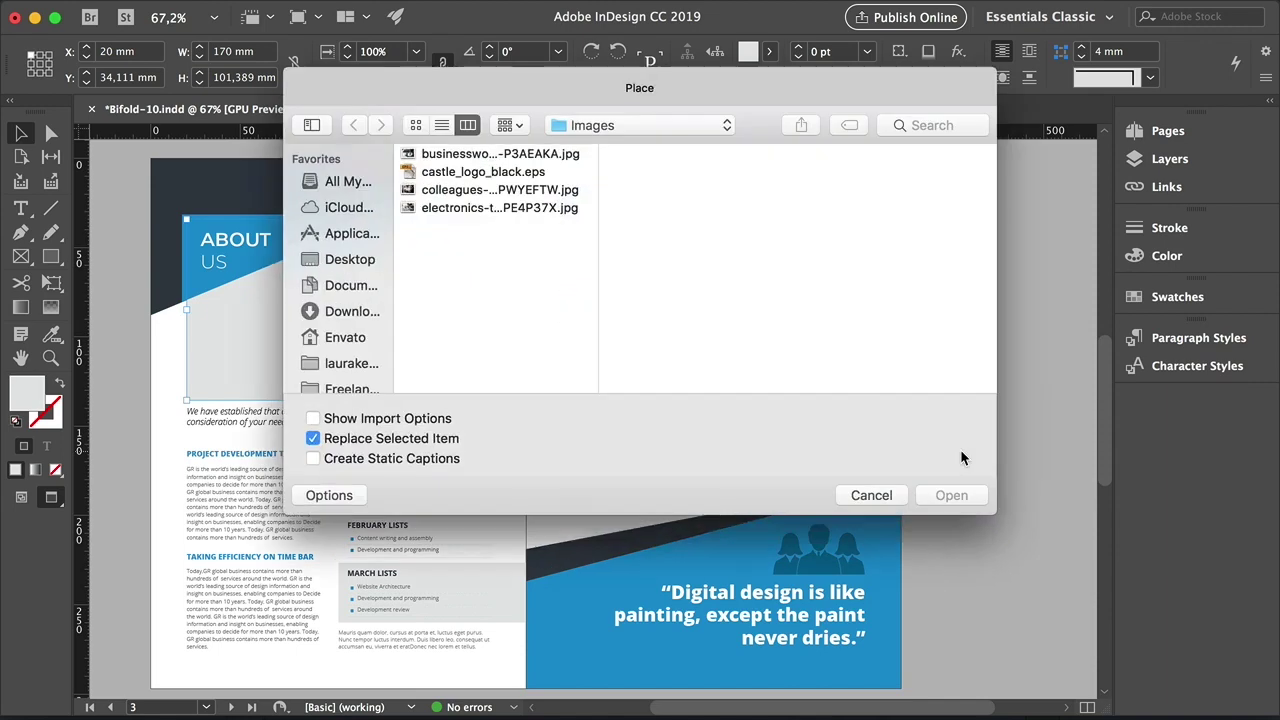
{"action": "left_click", "coordinate": [563, 191]}
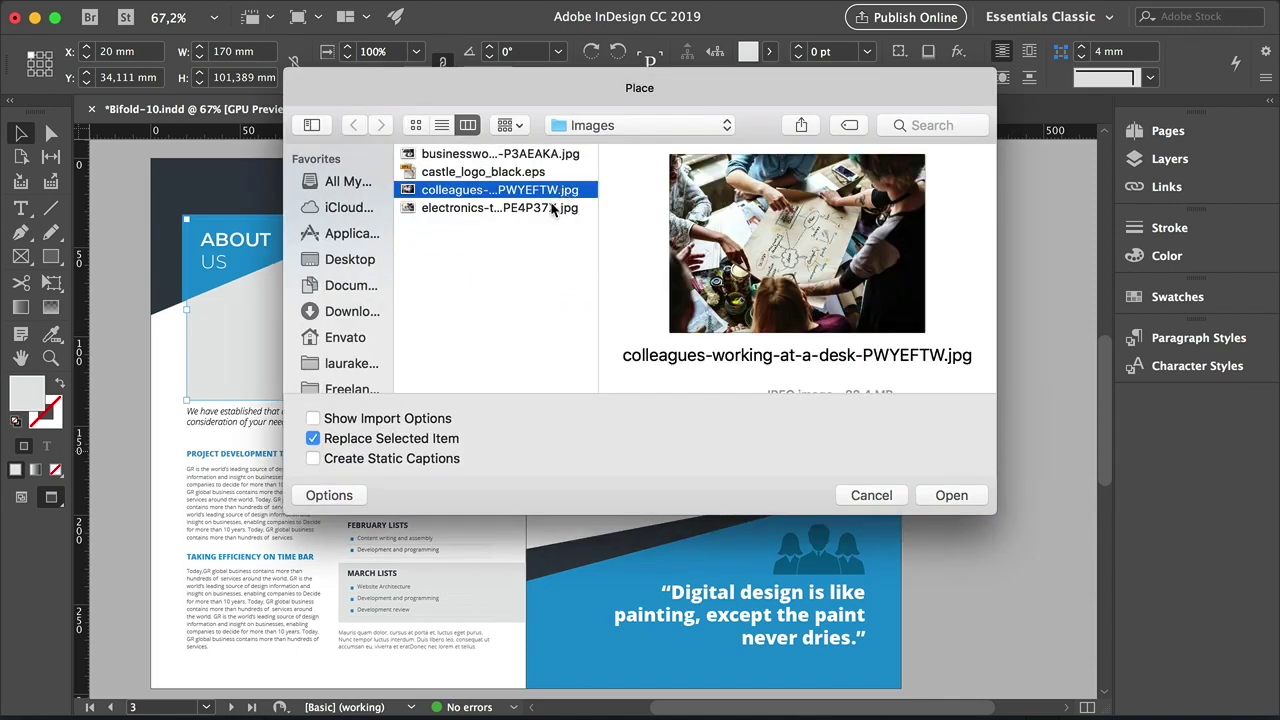
{"action": "left_click", "coordinate": [553, 208]}
{"action": "left_click", "coordinate": [944, 496]}
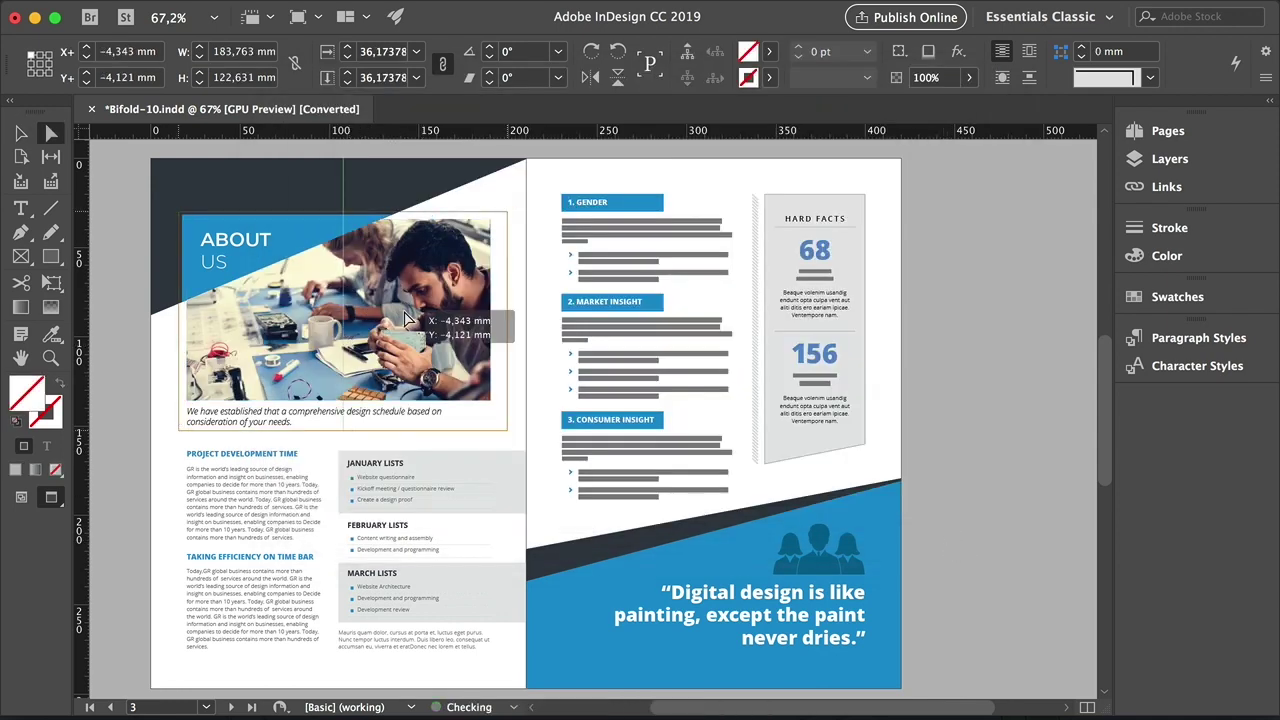
{"action": "left_click_drag", "start_coordinate": [510, 430], "coordinate": [490, 400]}
{"action": "left_click", "coordinate": [929, 463]}
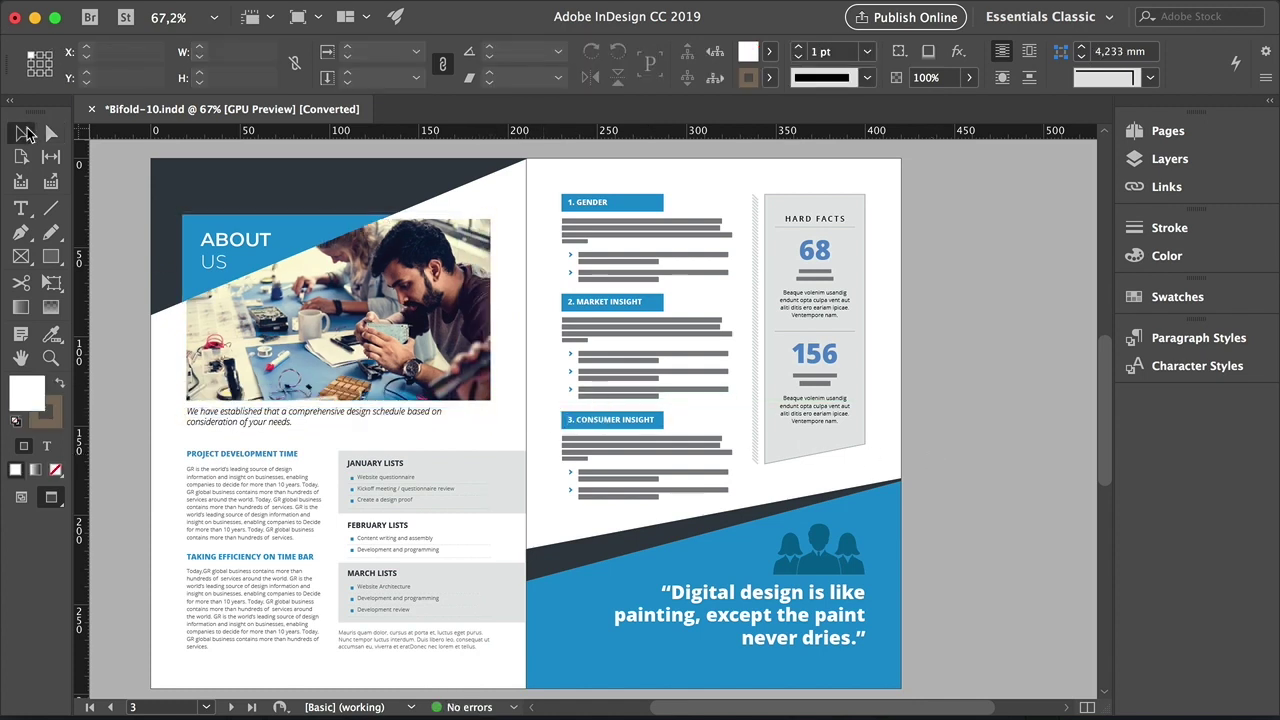
{"action": "left_click_drag", "start_coordinate": [230, 412], "coordinate": [284, 367]}
Retitle PROJECT DEVELOPMENT TIME to WHY US, cut its body after 'world.', and fit the frame.
{"action": "left_click", "coordinate": [284, 367]}
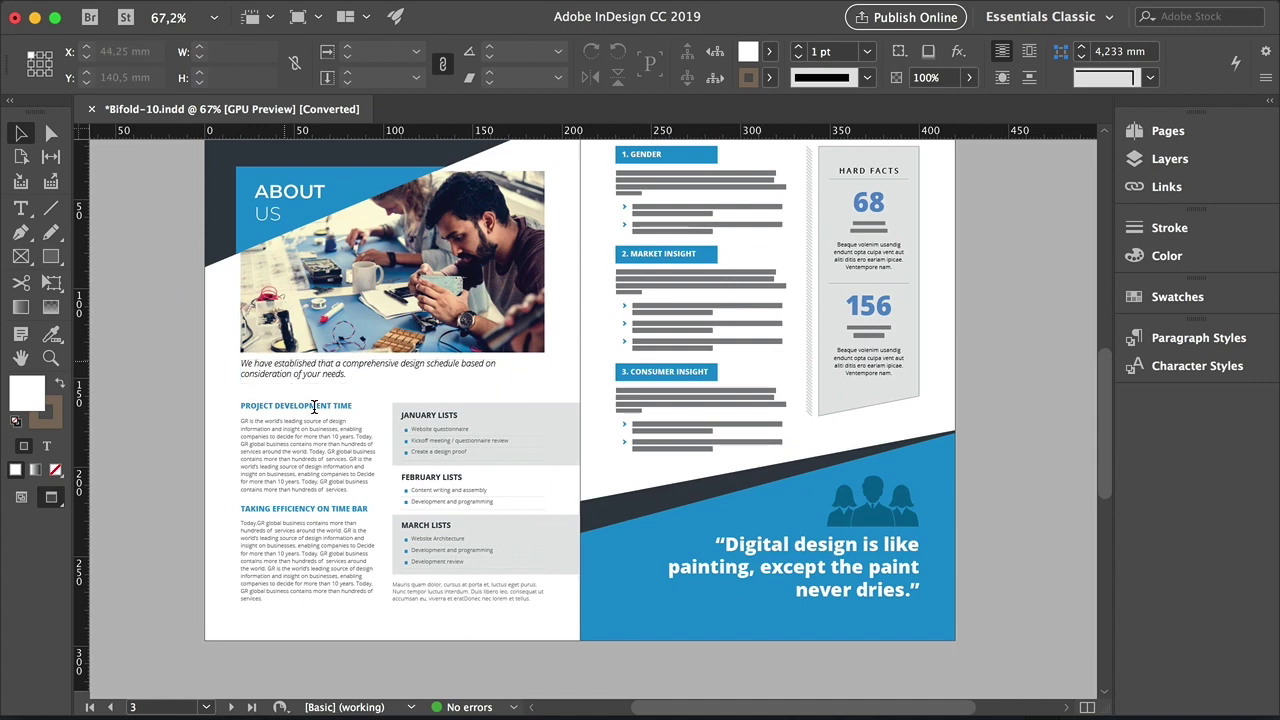
{"action": "double_click", "coordinate": [345, 406]}
{"action": "triple_click", "coordinate": [355, 409]}
{"action": "type", "text": "WHY US"}
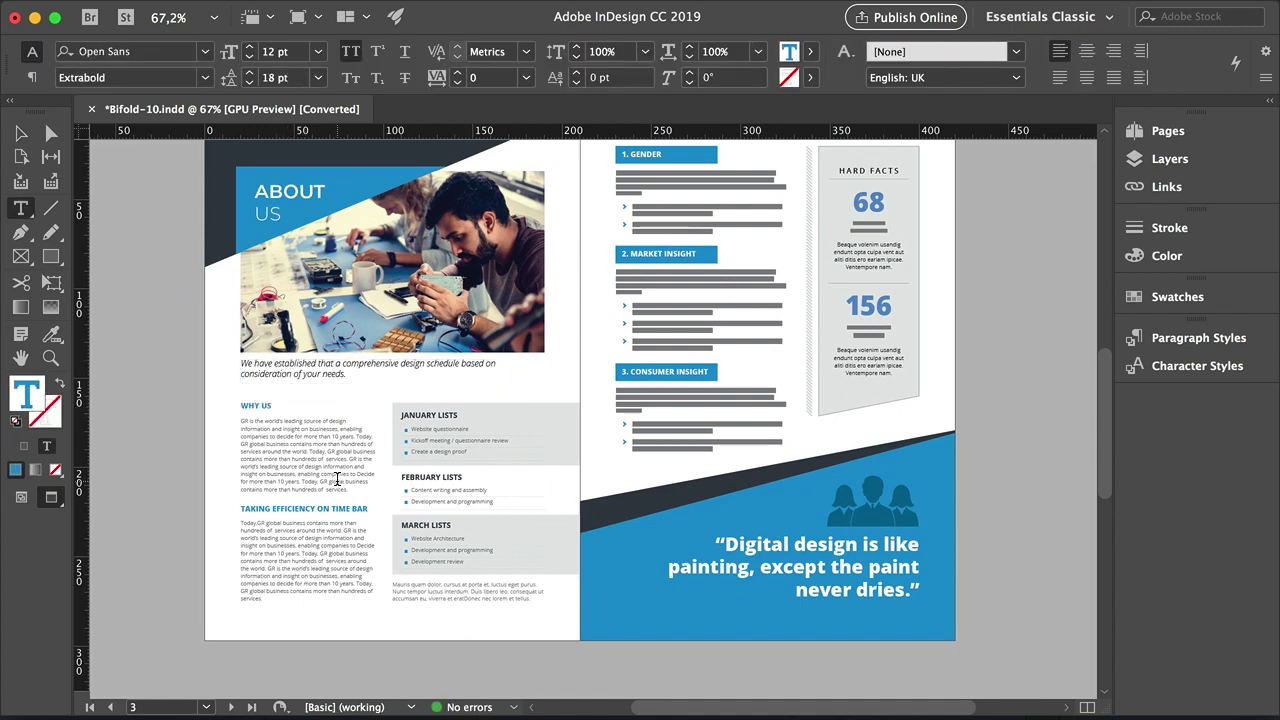
{"action": "left_click", "coordinate": [20, 131]}
{"action": "key", "text": "super+equal"}
{"action": "key", "text": "super+equal"}
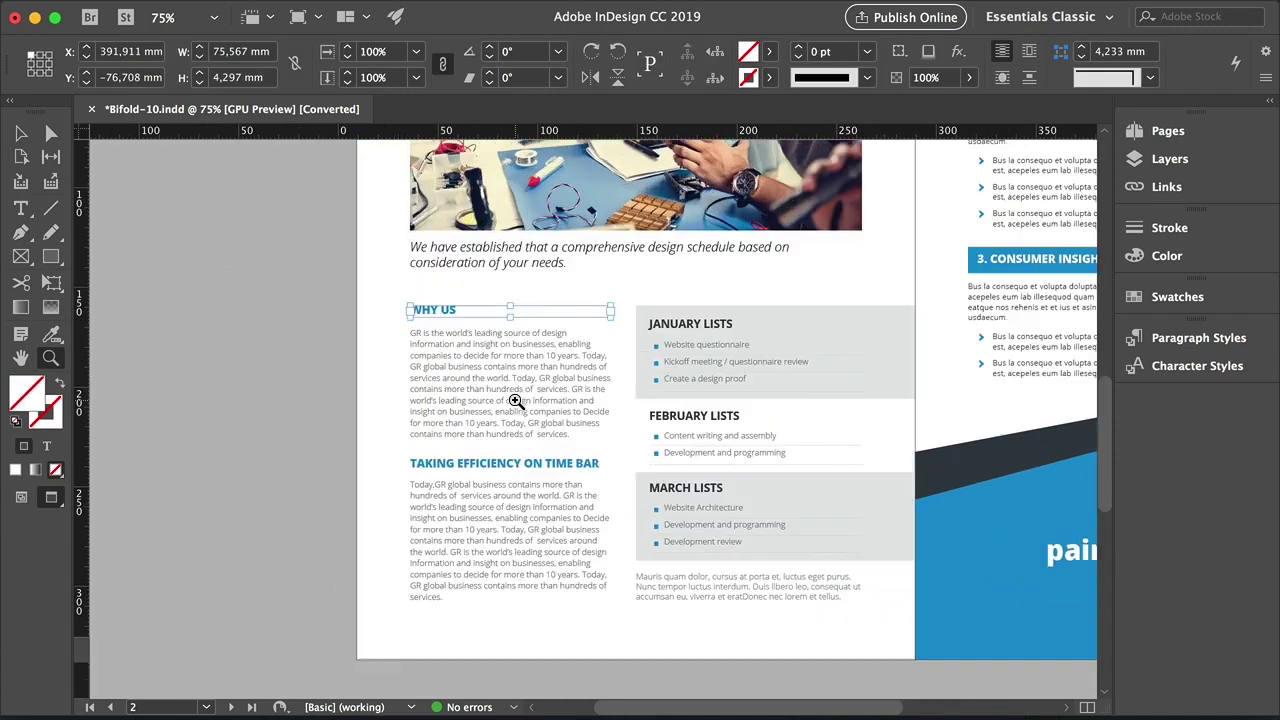
{"action": "scroll", "coordinate": [535, 428], "scroll_direction": "right", "scroll_amount": 3}
{"action": "double_click", "coordinate": [408, 398]}
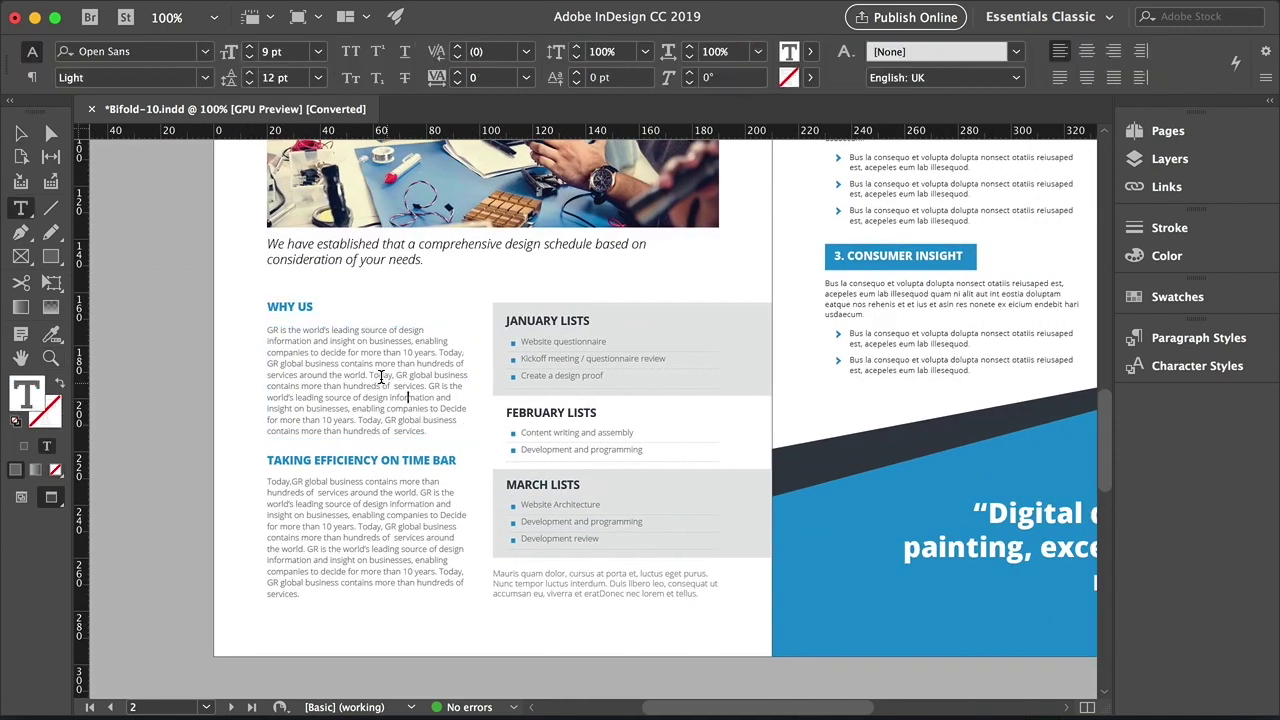
{"action": "left_click_drag", "start_coordinate": [370, 373], "coordinate": [428, 431]}
{"action": "key", "text": "BackSpace"}
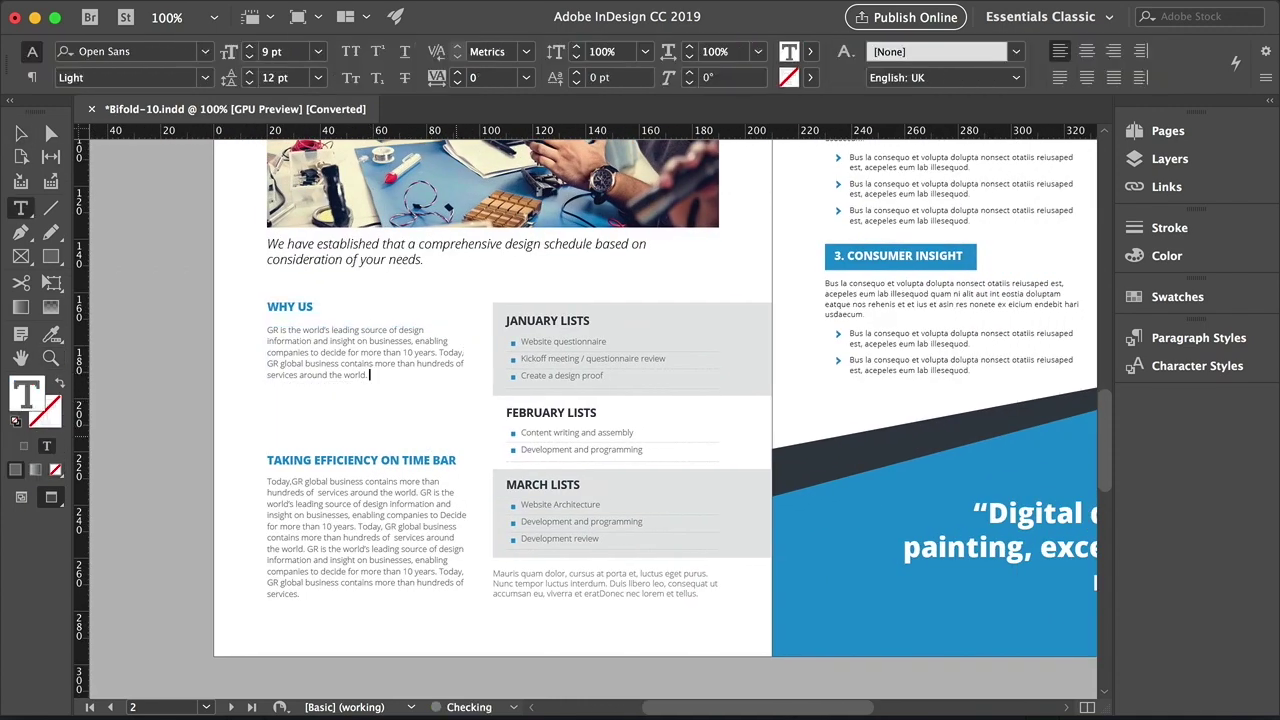
{"action": "key", "text": "Escape"}
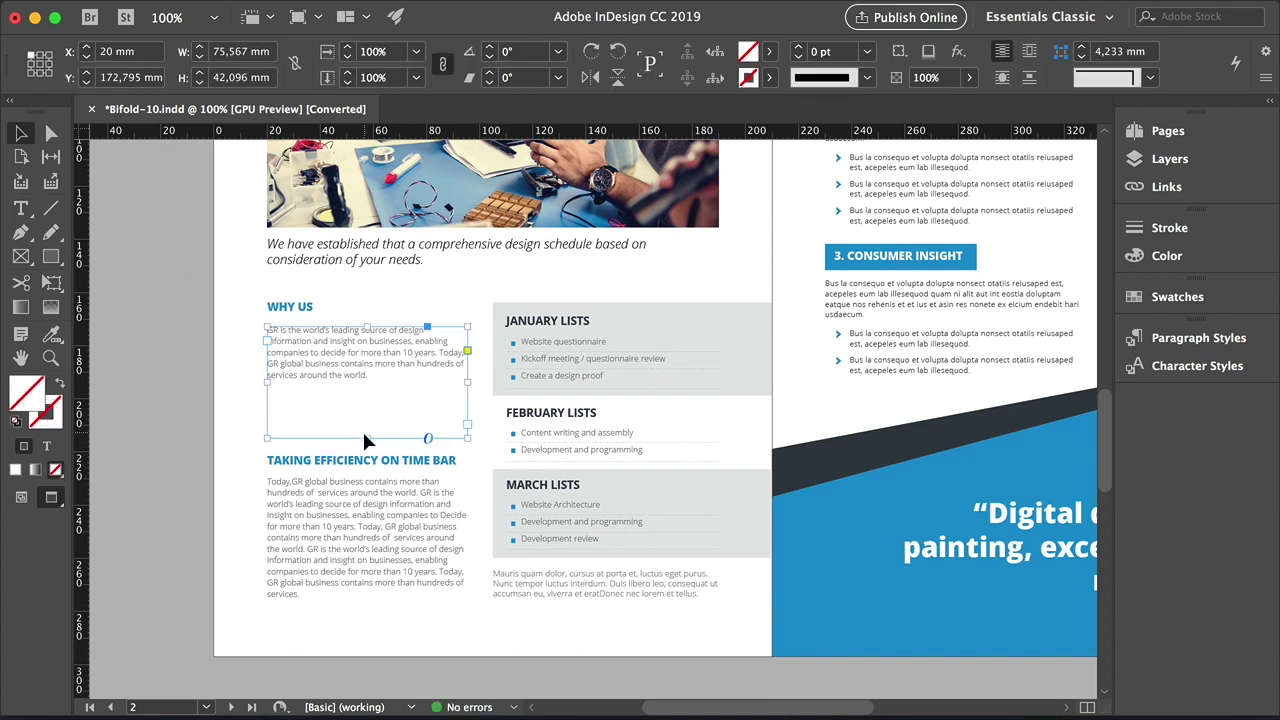
{"action": "double_click", "coordinate": [366, 437]}
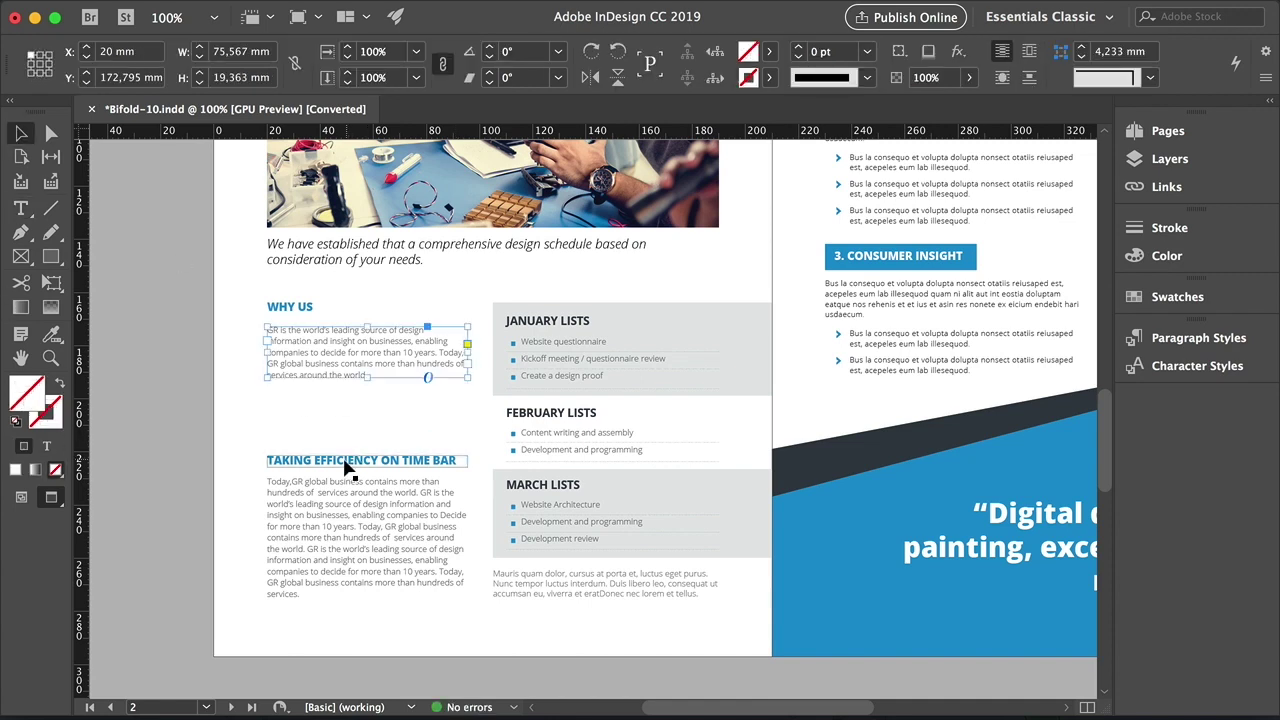
Retitle TAKING EFFICIENCY ON TIME BAR to ABOUT US, trim its body text, and move it under WHY US.
{"action": "left_click", "coordinate": [360, 460]}
{"action": "triple_click", "coordinate": [360, 460]}
{"action": "type", "text": "ABOUT US"}
{"action": "key", "text": "Escape"}
{"action": "double_click", "coordinate": [420, 550]}
{"action": "key", "text": "ctrl+shift+End"}
{"action": "key", "text": "Delete"}
{"action": "key", "text": "Escape"}
{"action": "left_click_drag", "start_coordinate": [350, 532], "coordinate": [358, 470]}
{"action": "left_click", "coordinate": [400, 537]}
Duplicate the About Us section below and retitle the copy NEW PARAGRAPH.
{"action": "left_click_drag", "start_coordinate": [240, 393], "coordinate": [316, 456]}
{"action": "left_click_drag", "start_coordinate": [316, 456], "coordinate": [389, 566]}
{"action": "triple_click", "coordinate": [325, 505]}
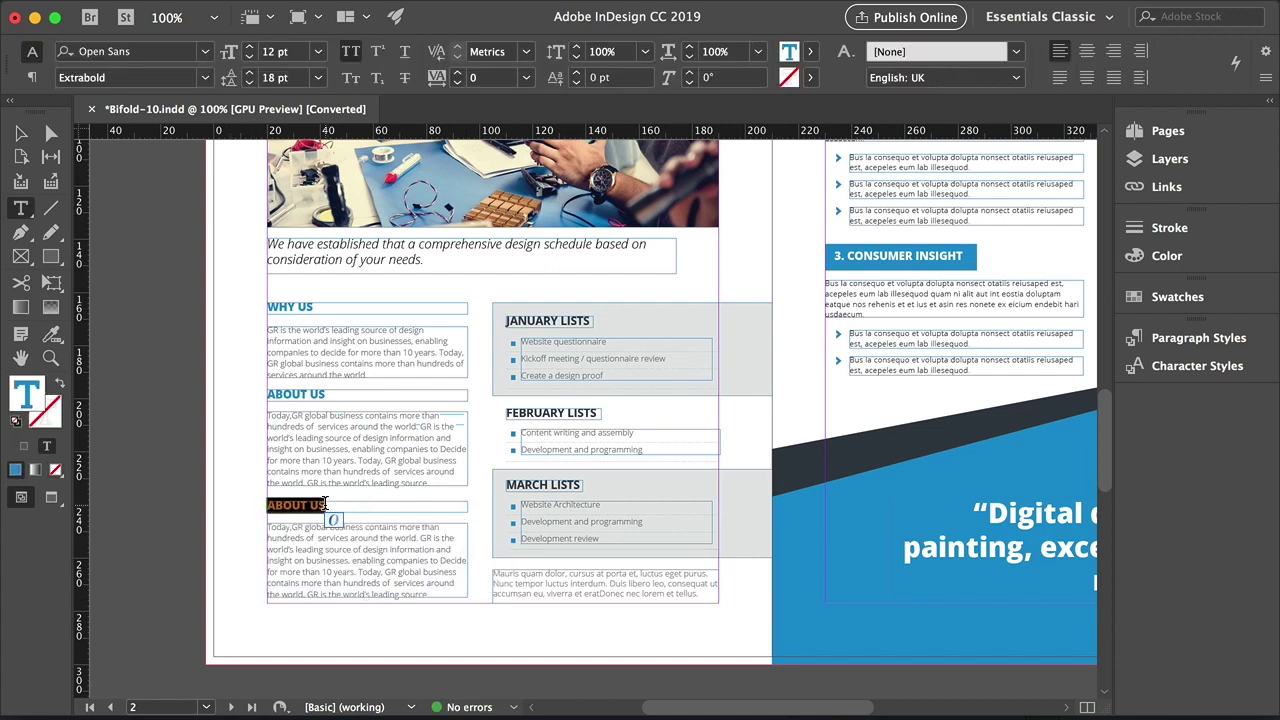
{"action": "type", "text": "NEW PARAGRAP"}
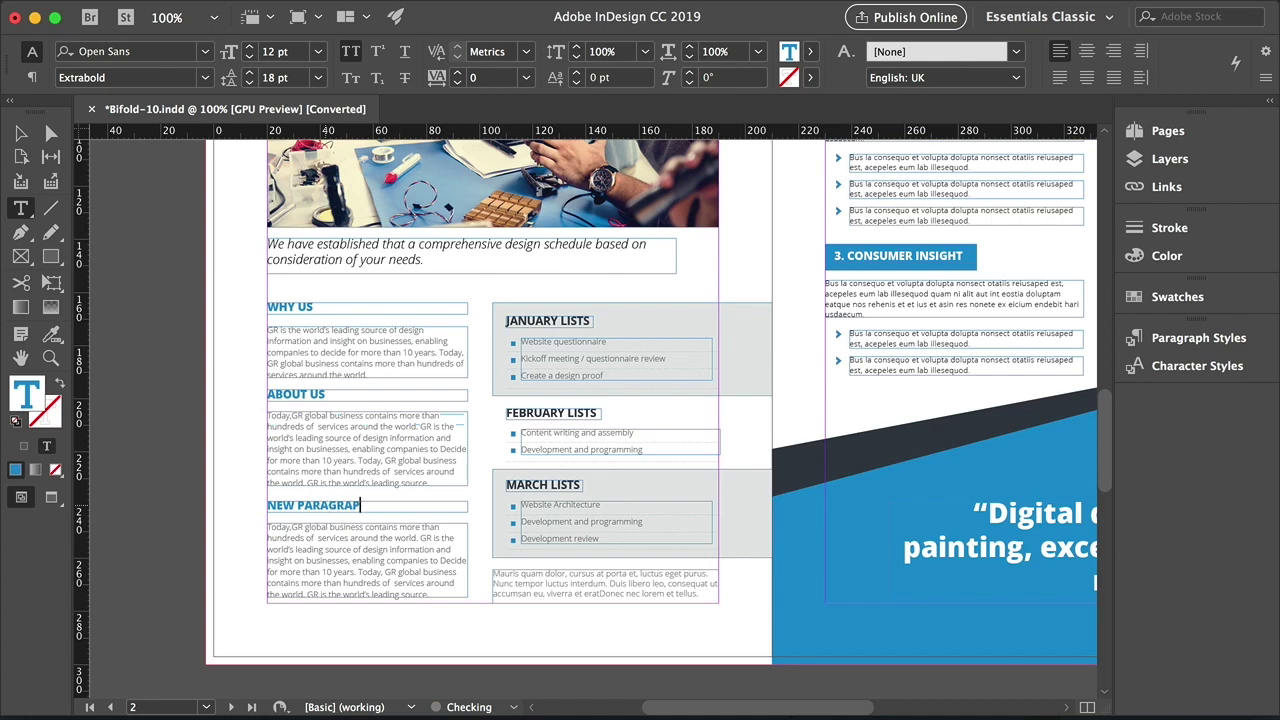
{"action": "type", "text": "H"}
{"action": "key", "text": "Escape"}
{"action": "left_click", "coordinate": [191, 294]}
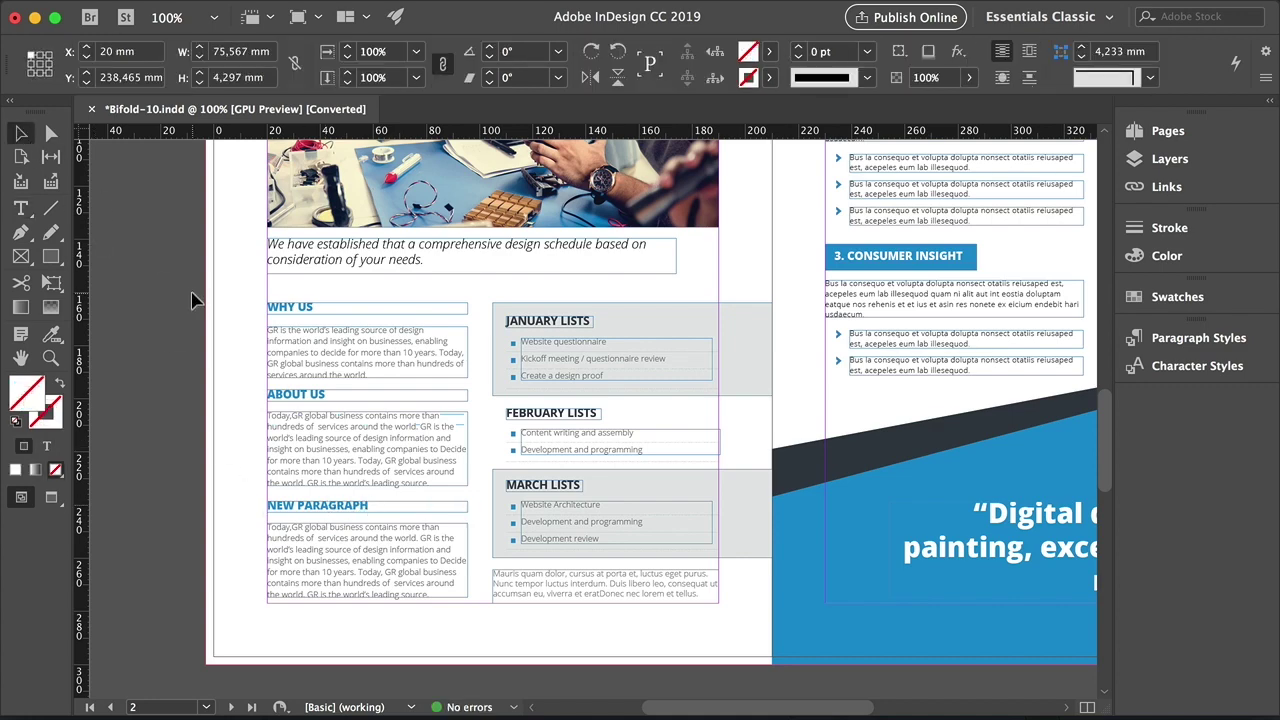
In preview mode, delete the MARCH LISTS box from the left page.
{"action": "key", "text": "w"}
{"action": "key", "text": "z"}
{"action": "left_click", "coordinate": [608, 414], "text": "alt"}
{"action": "left_click_drag", "start_coordinate": [608, 414], "coordinate": [541, 498]}
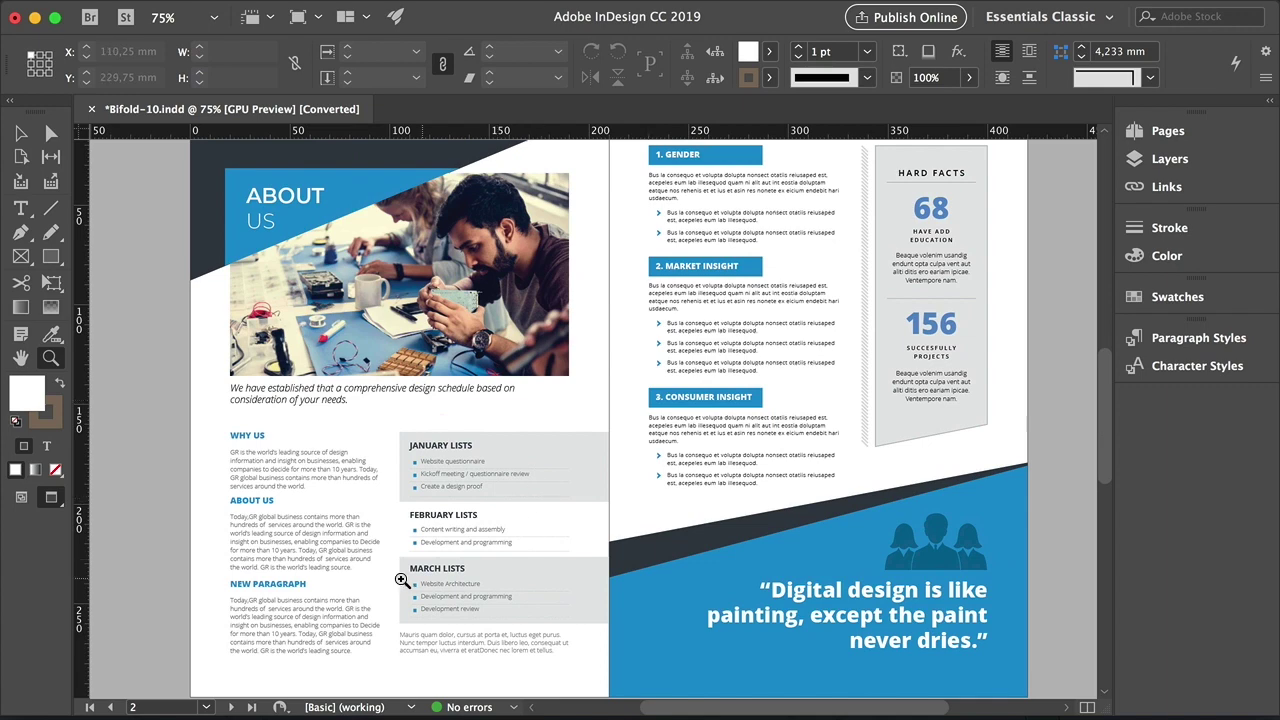
{"action": "key", "text": "v"}
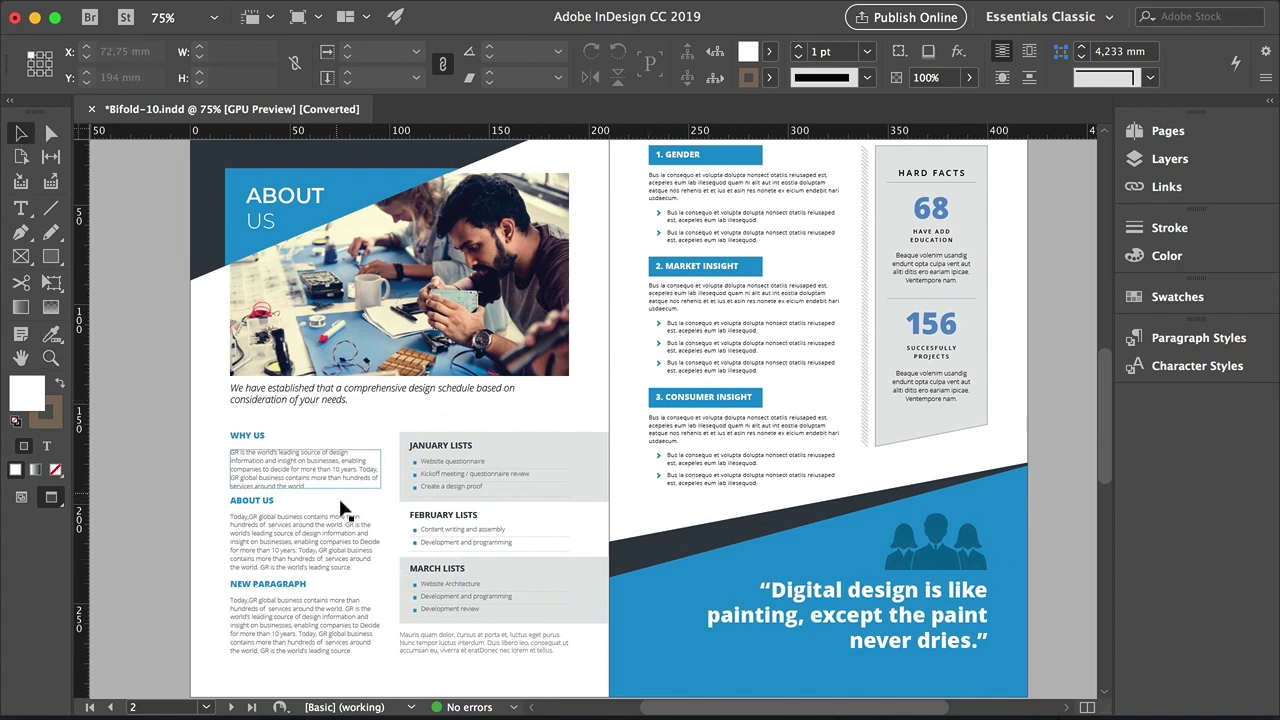
{"action": "left_click_drag", "start_coordinate": [393, 556], "coordinate": [508, 618]}
{"action": "key", "text": "BackSpace"}
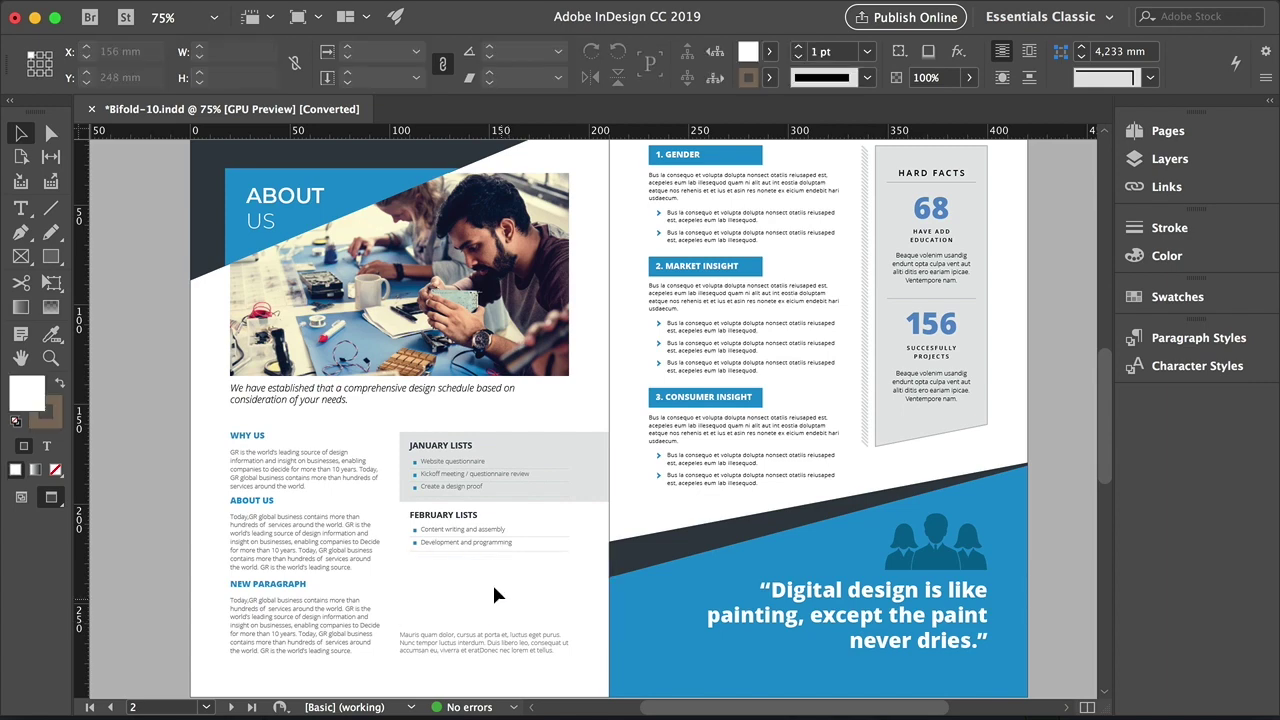
Float the Paragraph Styles panel beside page 3 at 100% and select the Gender body text frame.
{"action": "left_click_drag", "start_coordinate": [720, 238], "coordinate": [425, 385]}
{"action": "left_click", "coordinate": [466, 343]}
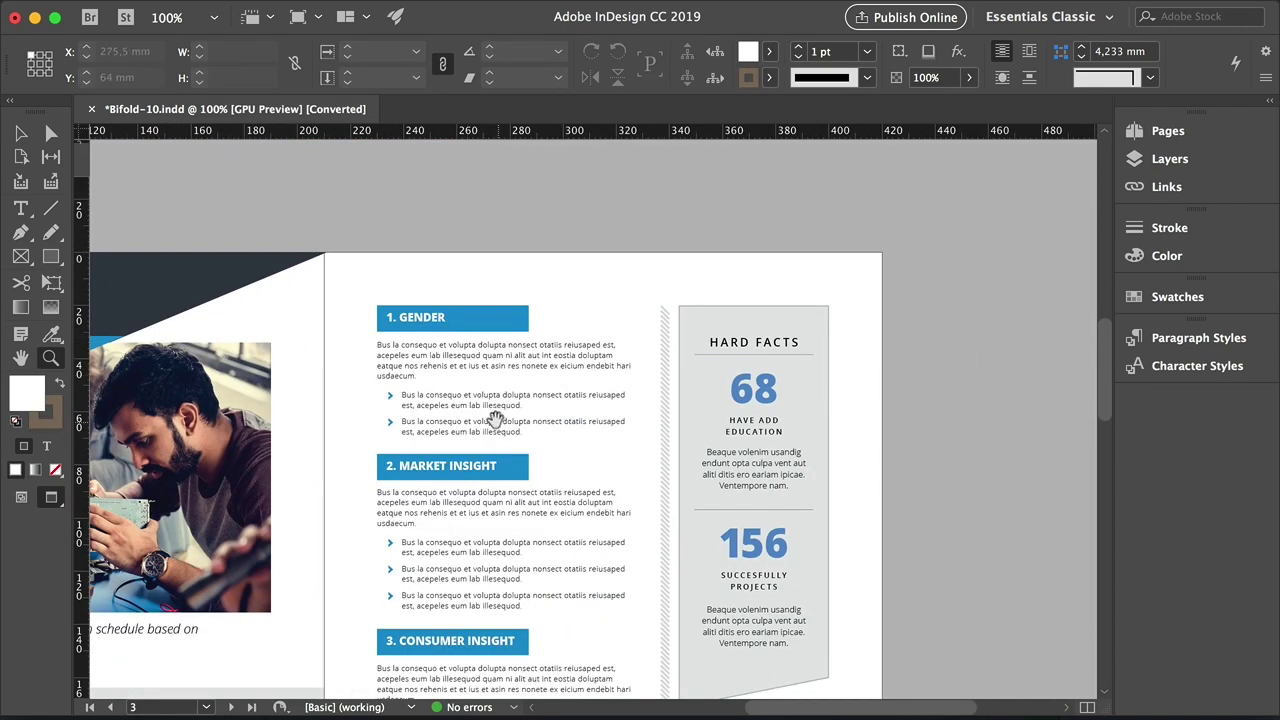
{"action": "left_click_drag", "start_coordinate": [431, 323], "coordinate": [313, 340]}
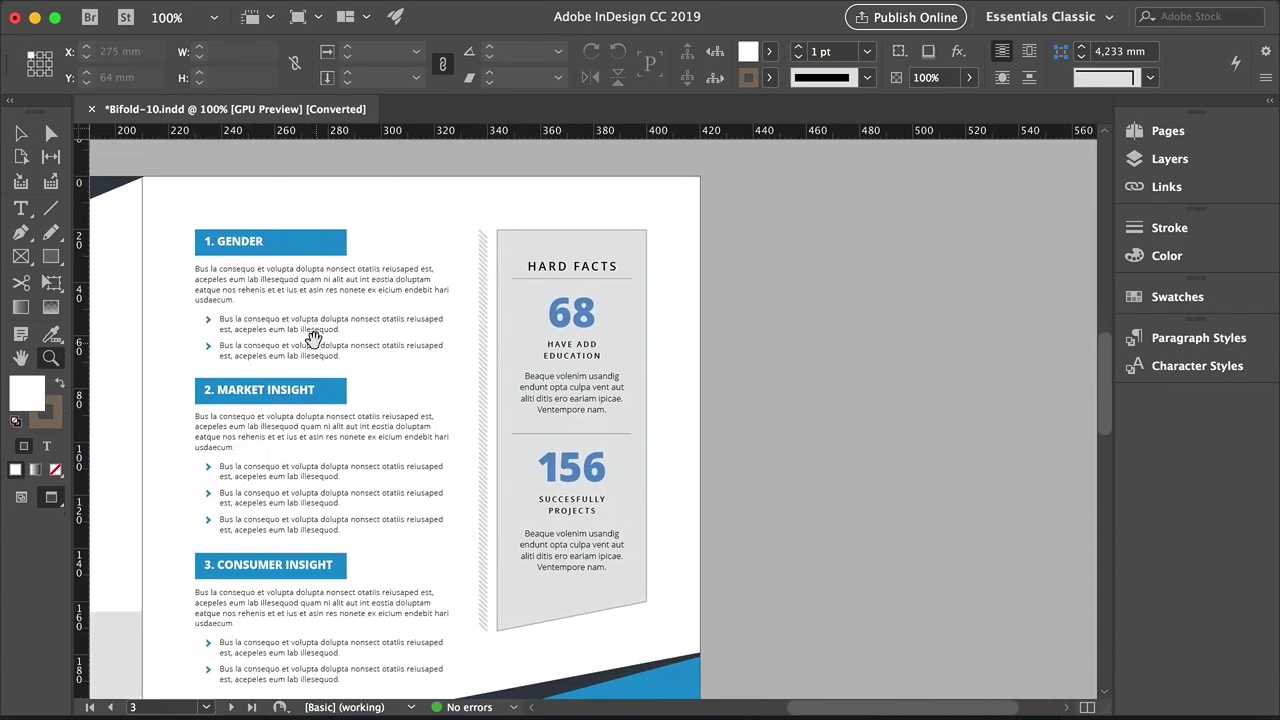
{"action": "left_click", "coordinate": [1205, 337]}
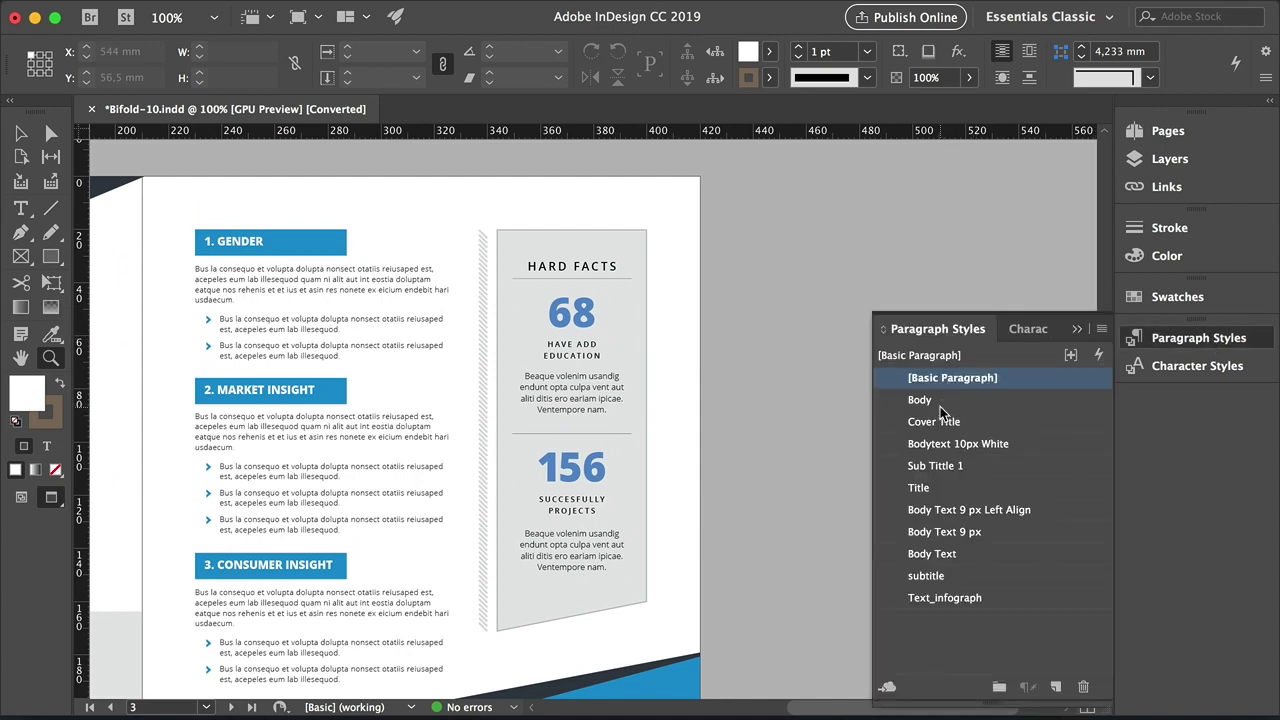
{"action": "left_click_drag", "start_coordinate": [943, 328], "coordinate": [797, 181]}
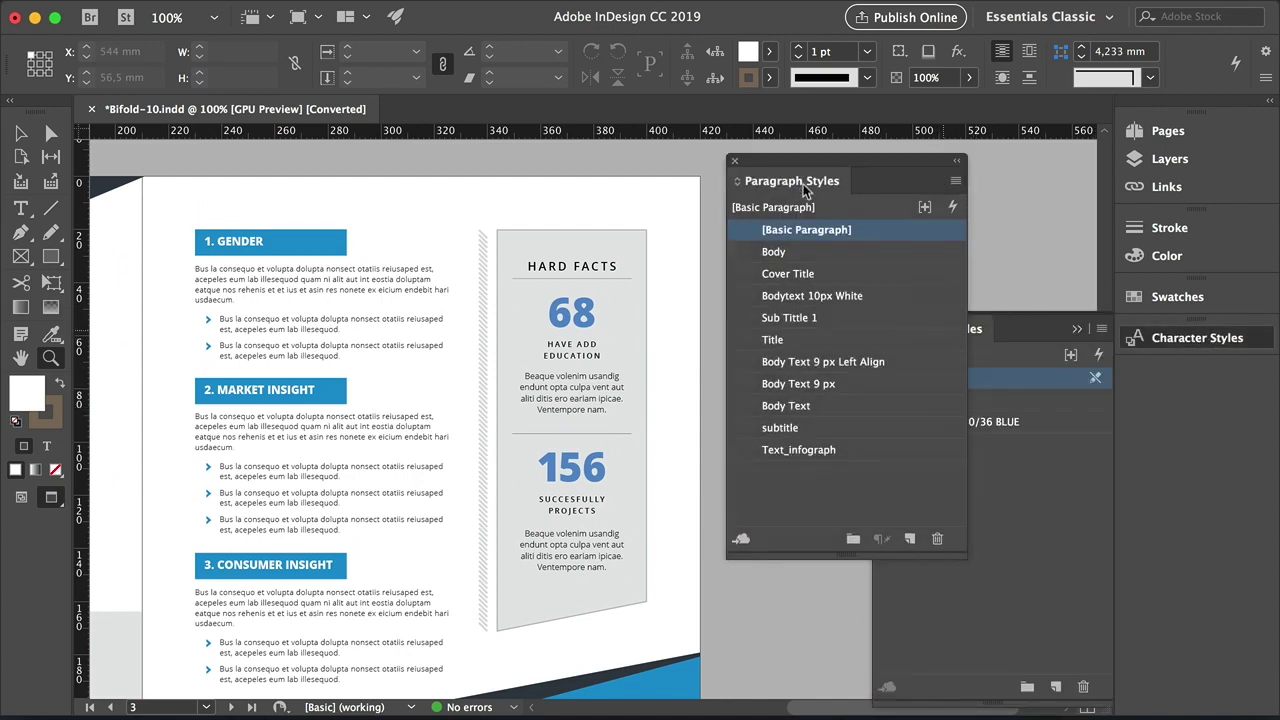
{"action": "left_click", "coordinate": [1076, 330]}
{"action": "key", "text": "v"}
{"action": "left_click", "coordinate": [268, 282]}
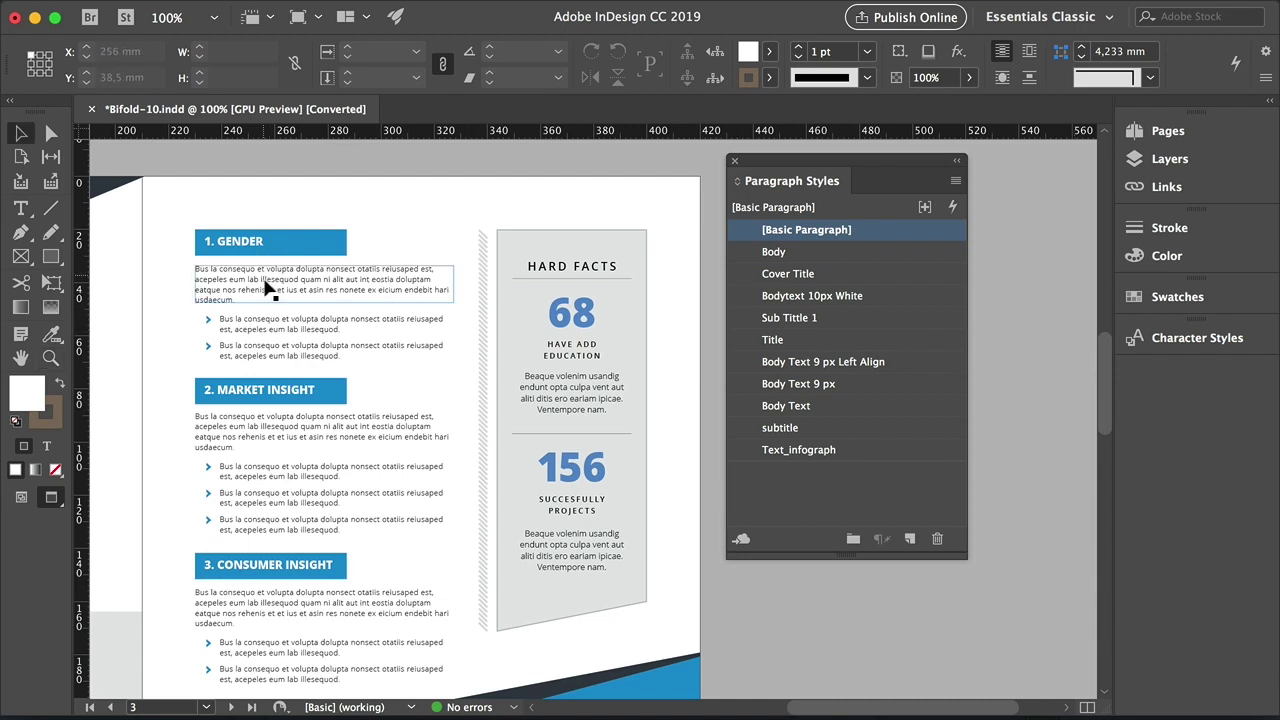
Switch the Body Text style's font from Lato Light to Open Sans Regular, with Preview on.
{"action": "double_click", "coordinate": [828, 405]}
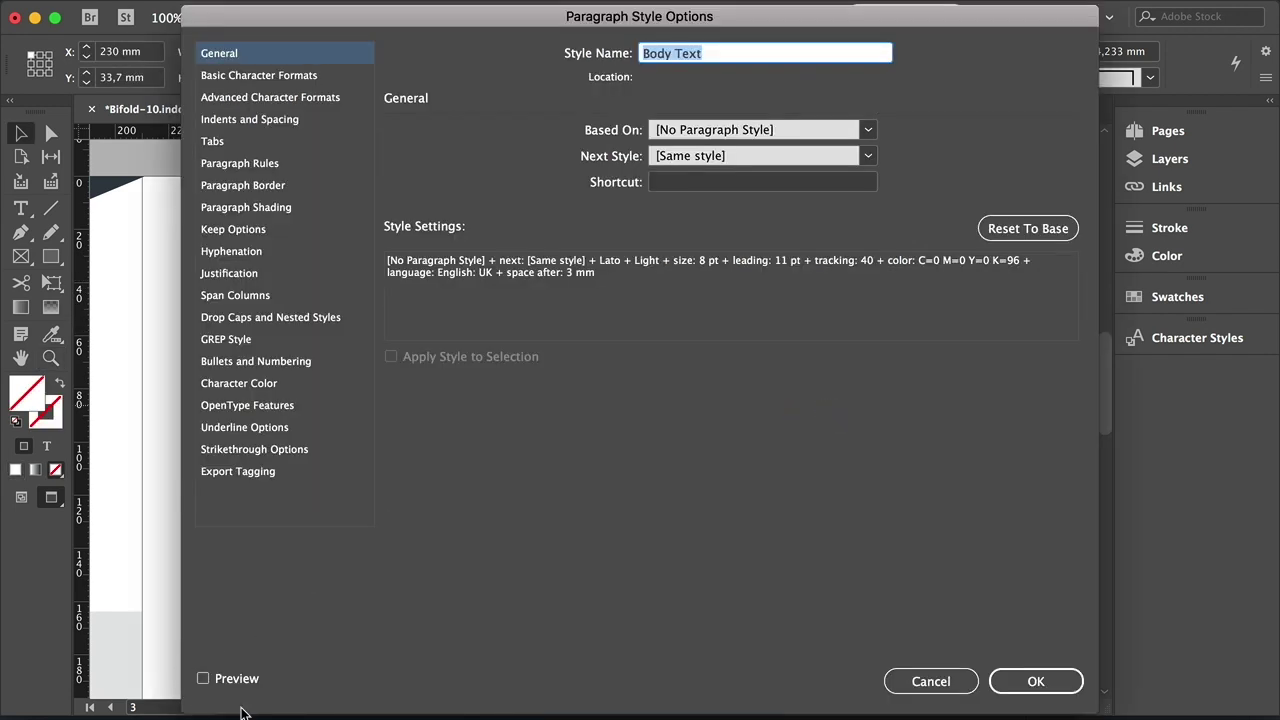
{"action": "left_click", "coordinate": [205, 680]}
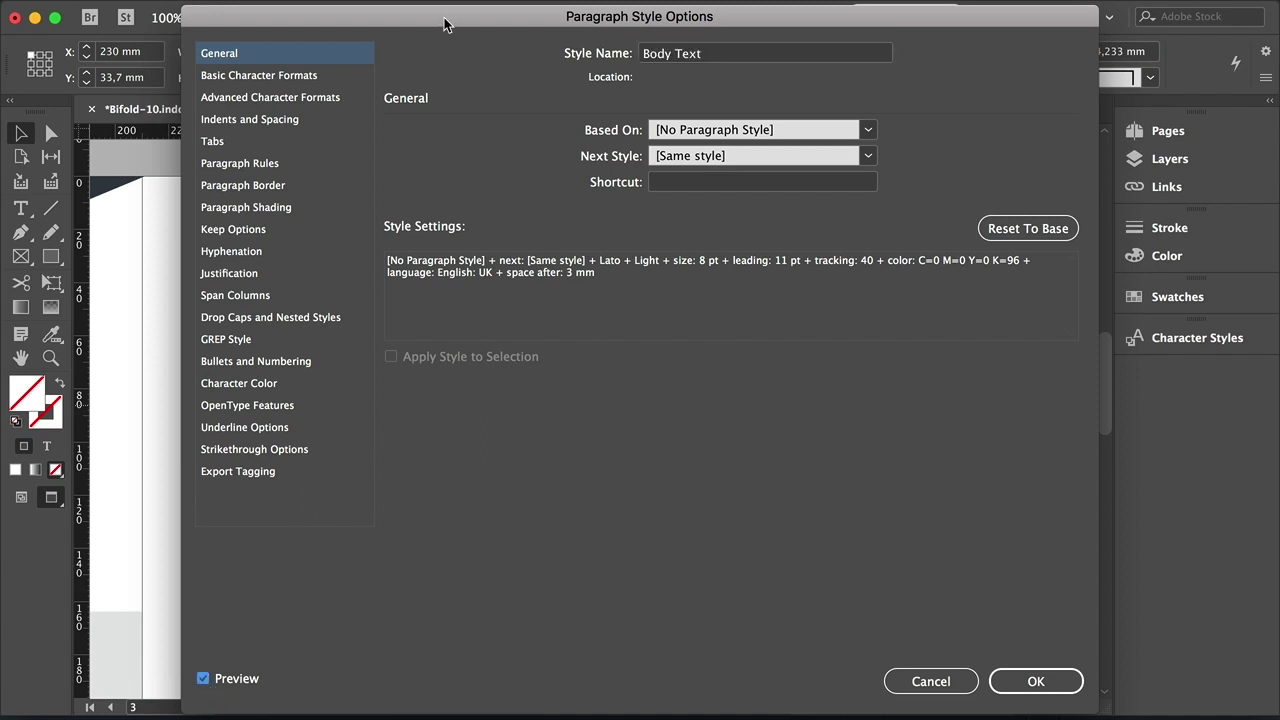
{"action": "left_click_drag", "start_coordinate": [445, 20], "coordinate": [618, 17]}
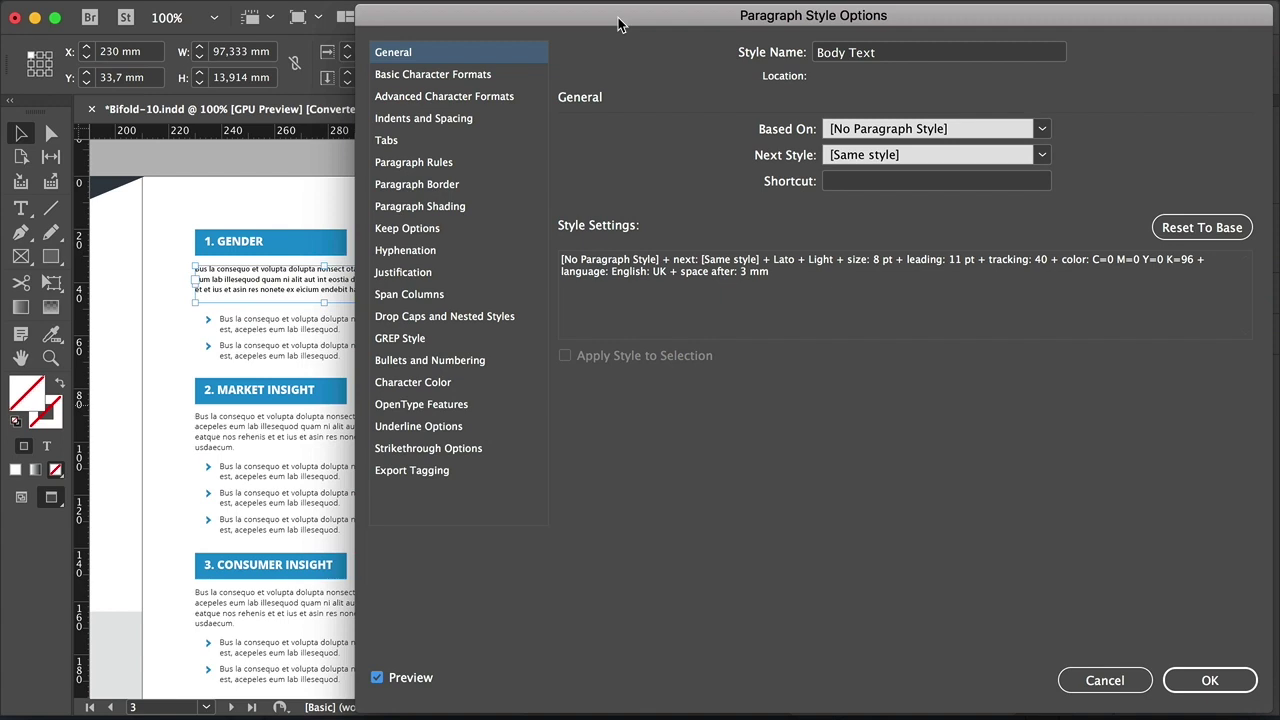
{"action": "left_click", "coordinate": [473, 74]}
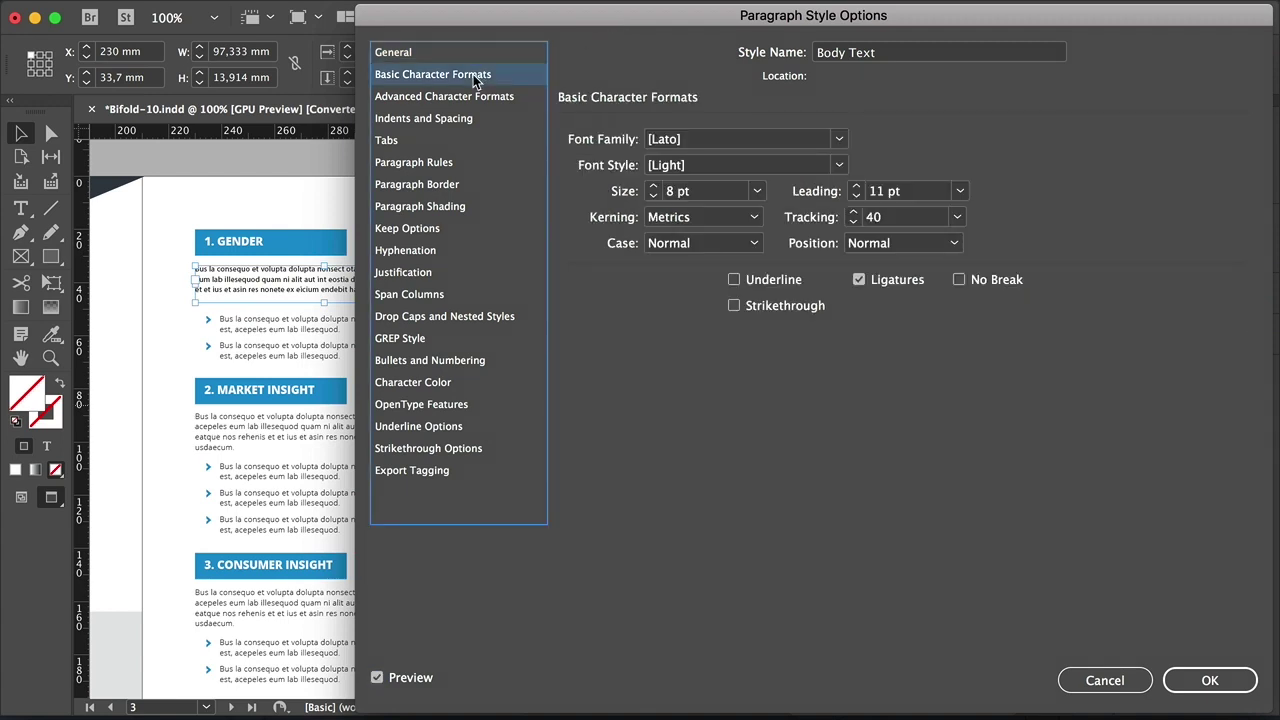
{"action": "left_click", "coordinate": [838, 140]}
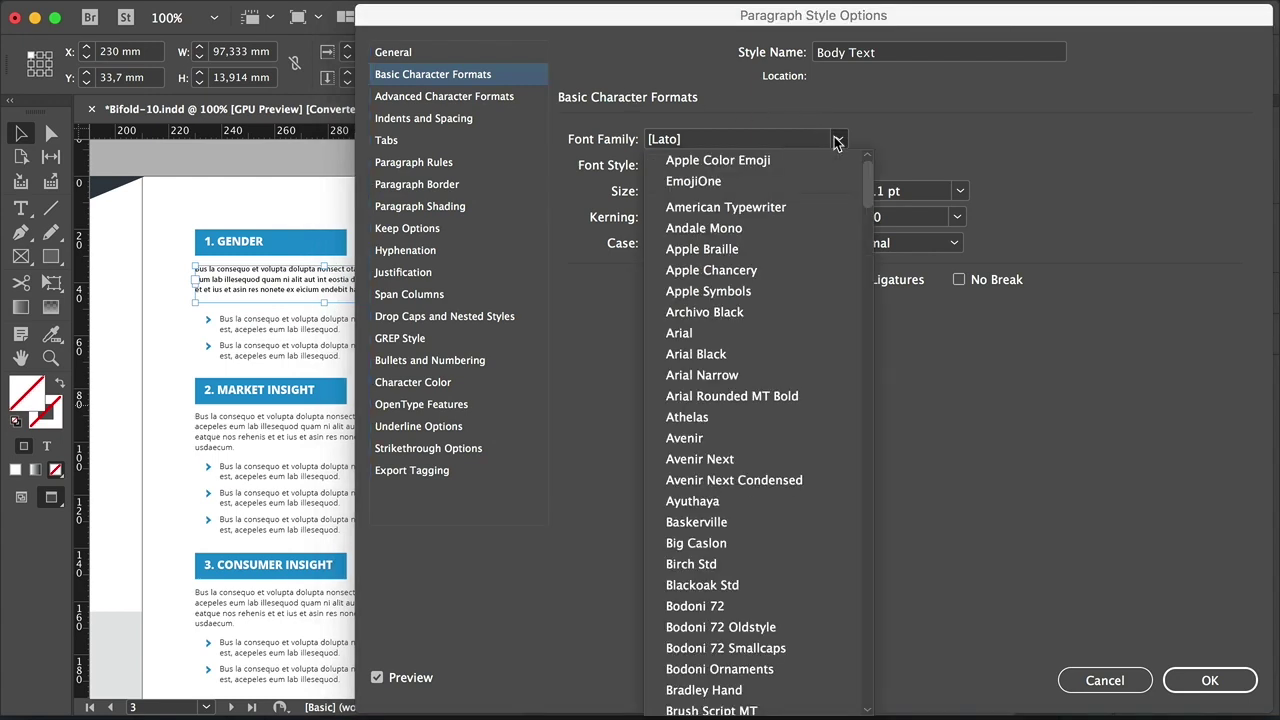
{"action": "left_click", "coordinate": [790, 136]}
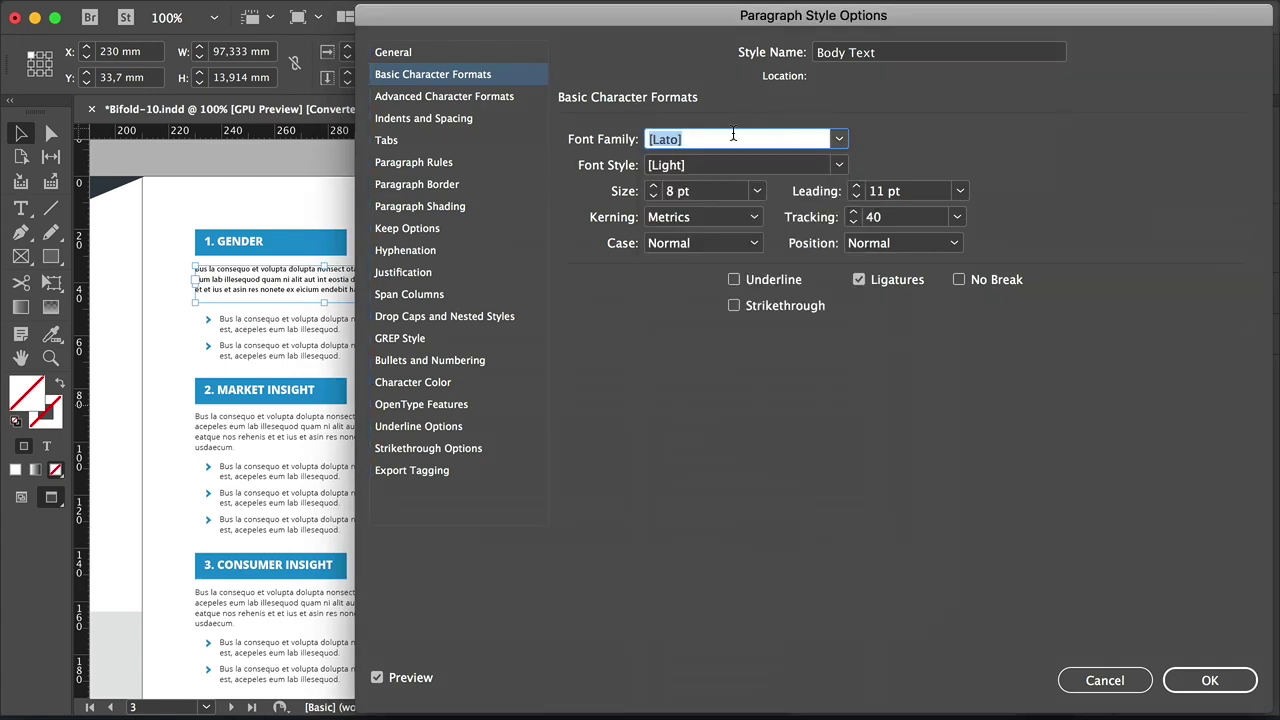
{"action": "type", "text": "Open Sans"}
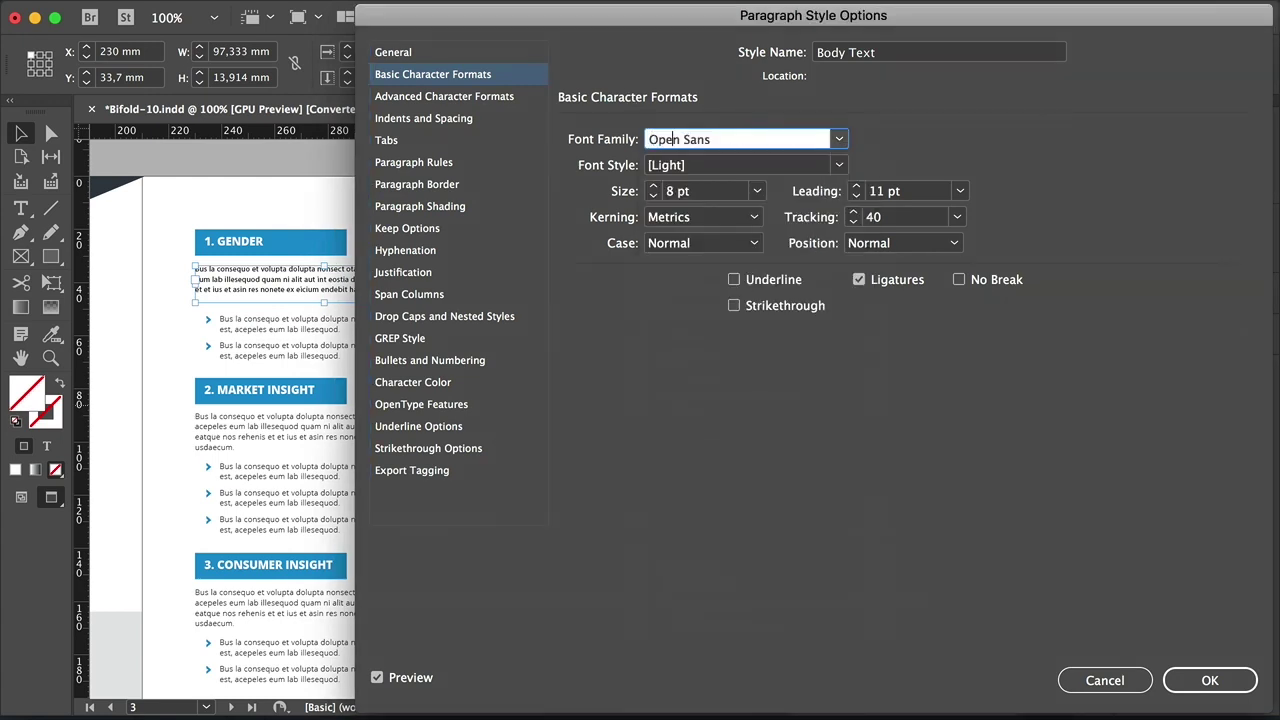
{"action": "left_click", "coordinate": [738, 172]}
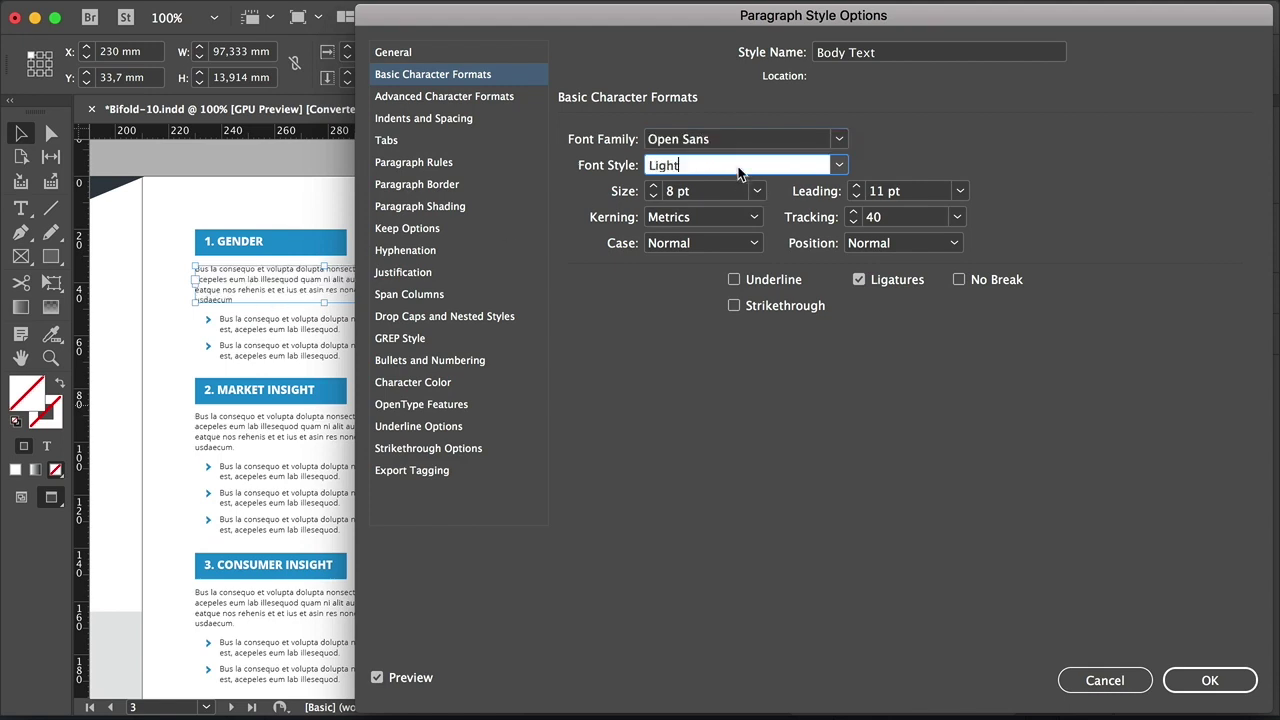
{"action": "left_click", "coordinate": [841, 165]}
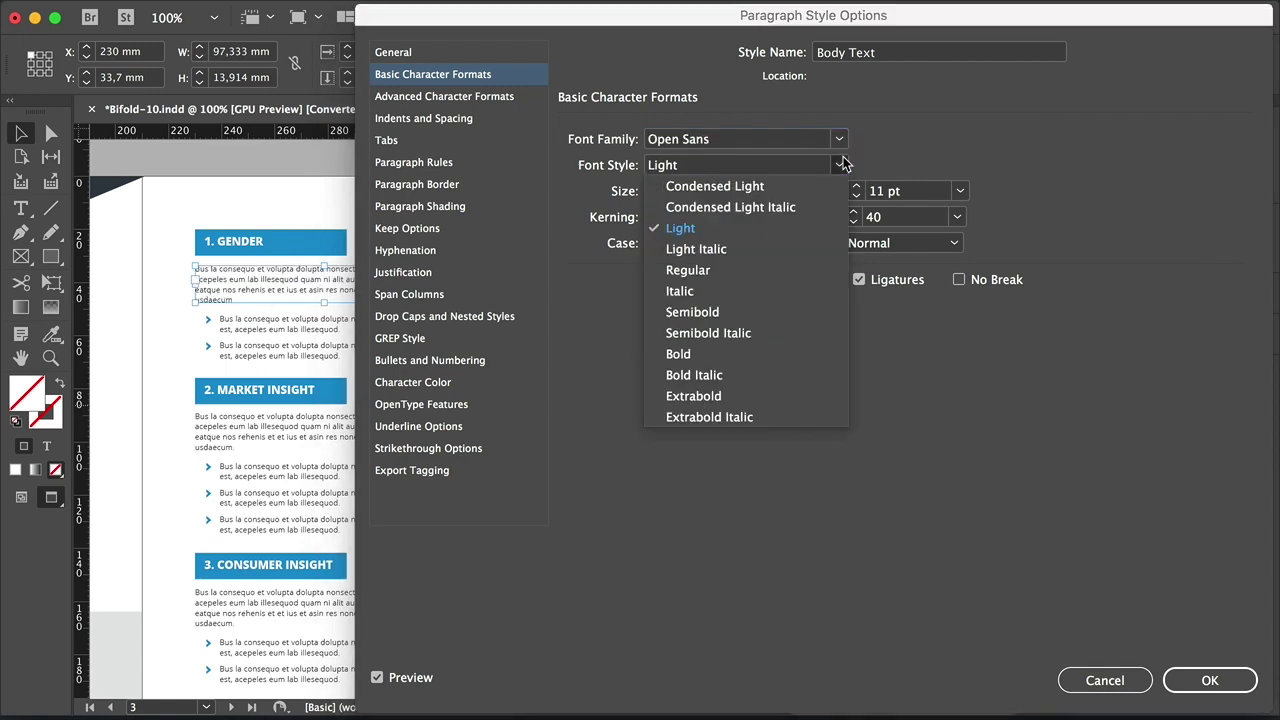
{"action": "left_click", "coordinate": [706, 270]}
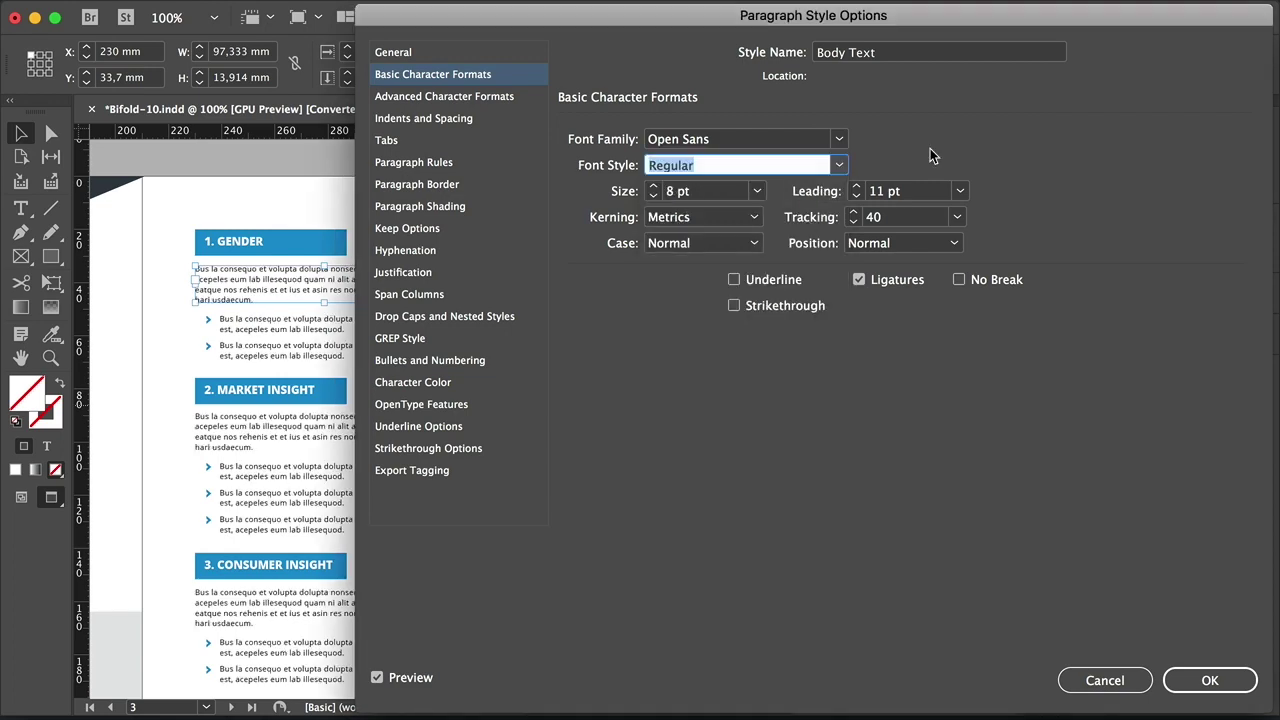
{"action": "left_click", "coordinate": [1209, 680]}
{"action": "left_click", "coordinate": [827, 622]}
{"action": "scroll", "coordinate": [825, 611], "scroll_direction": "left", "scroll_amount": 10}
{"action": "scroll", "coordinate": [279, 494], "scroll_direction": "down", "scroll_amount": 3}
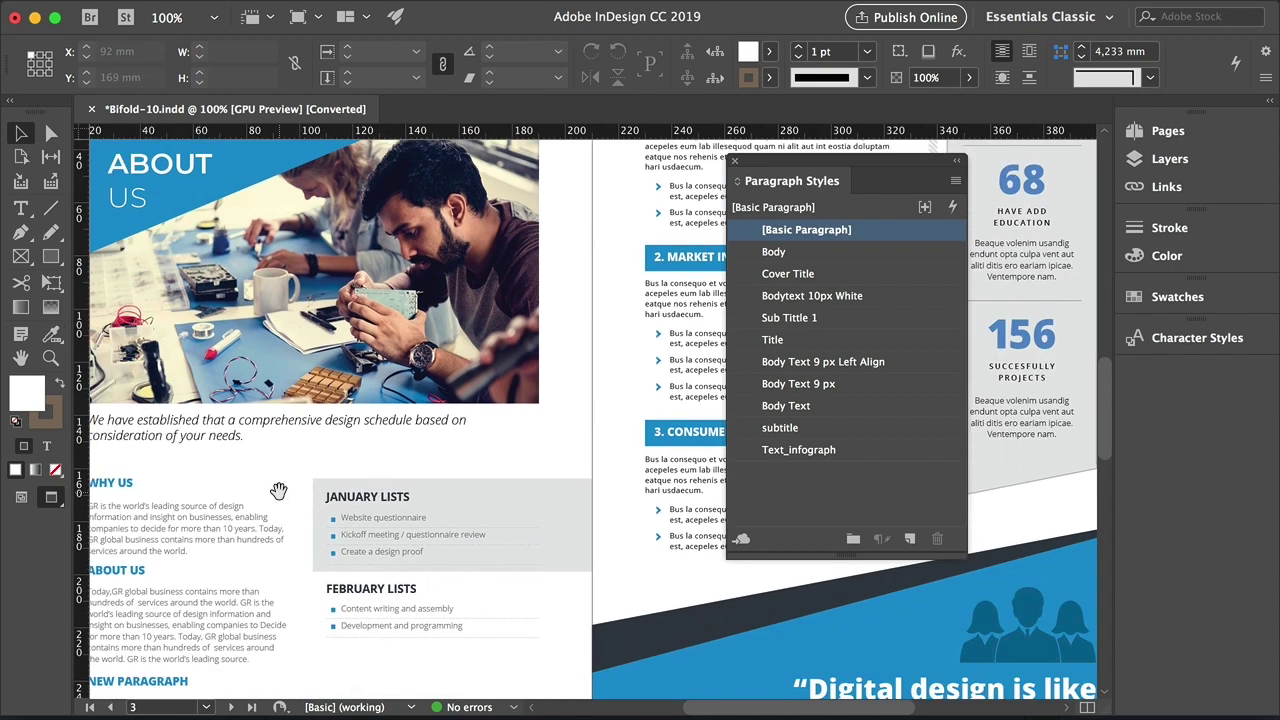
{"action": "left_click_drag", "start_coordinate": [500, 452], "coordinate": [440, 470]}
{"action": "left_click", "coordinate": [129, 540]}
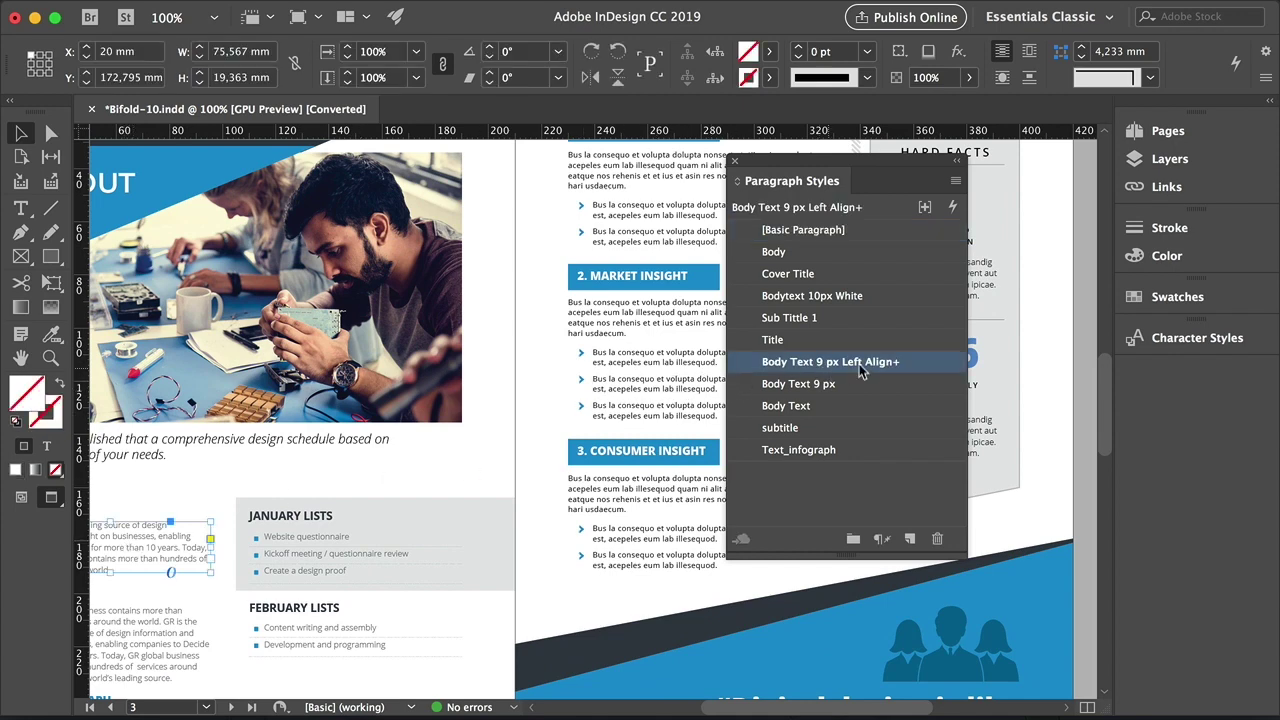
{"action": "mouse_move", "coordinate": [865, 377]}
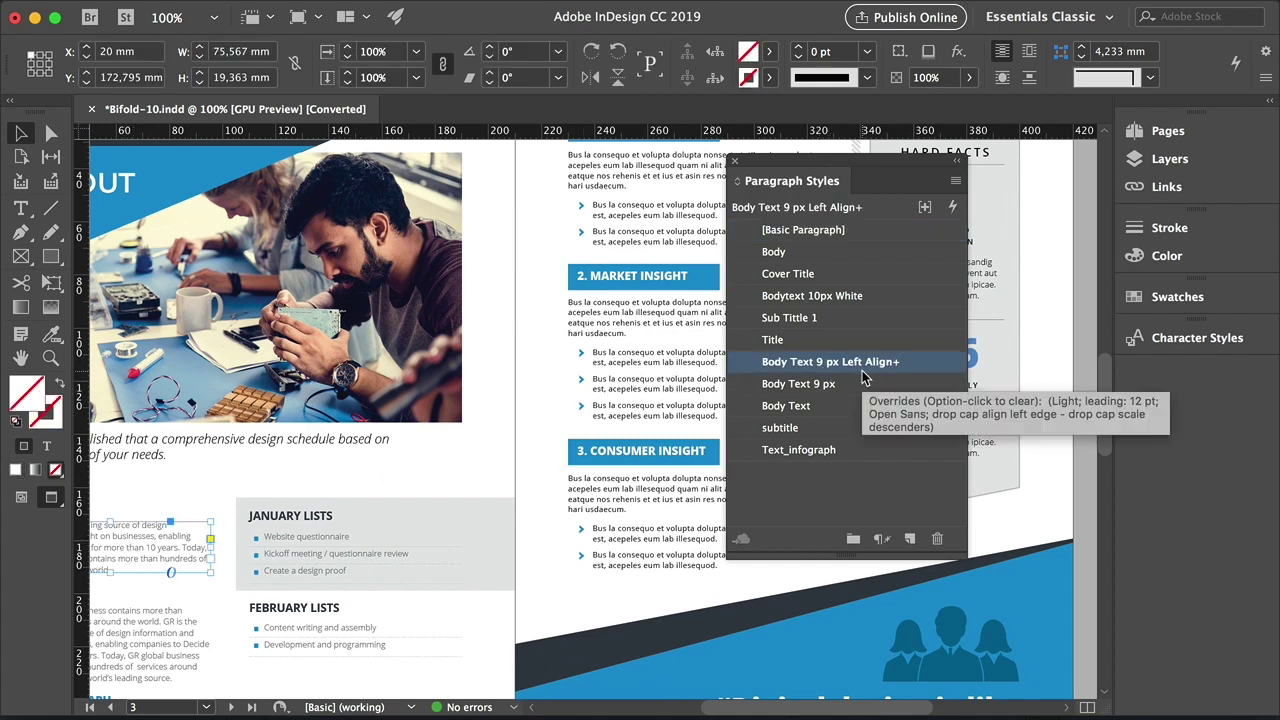
{"action": "double_click", "coordinate": [913, 362]}
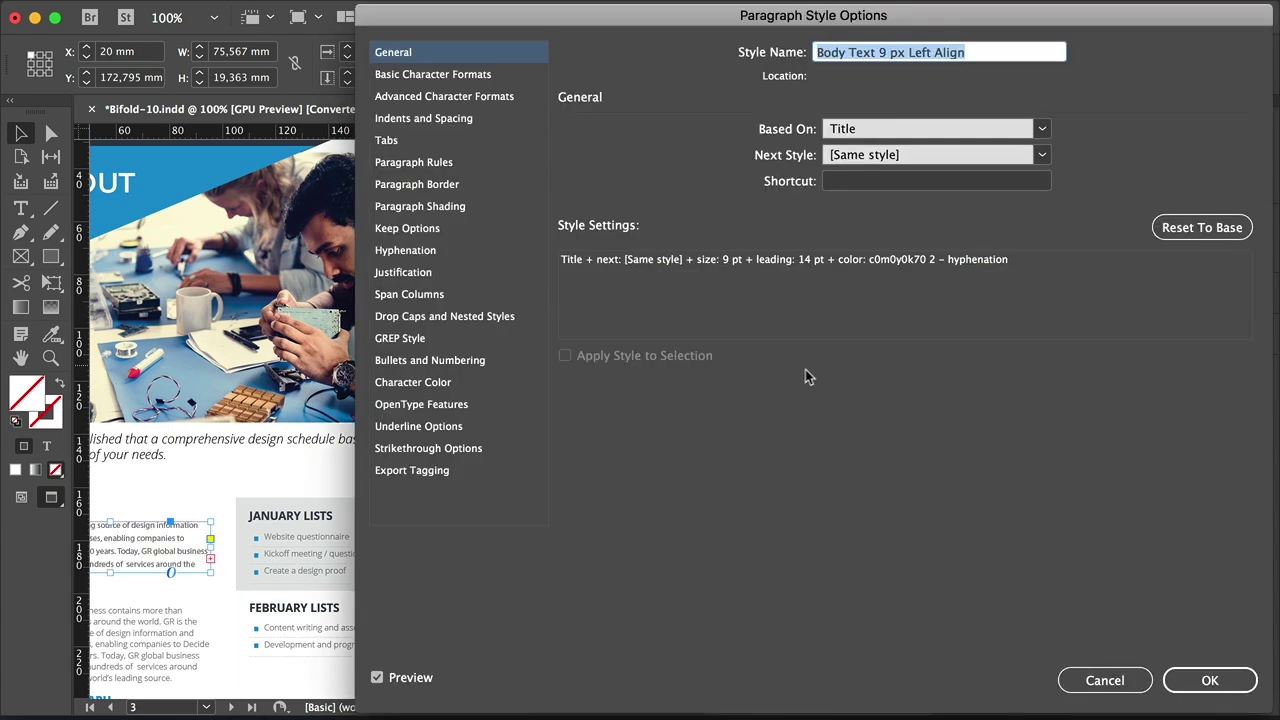
{"action": "left_click", "coordinate": [1104, 680]}
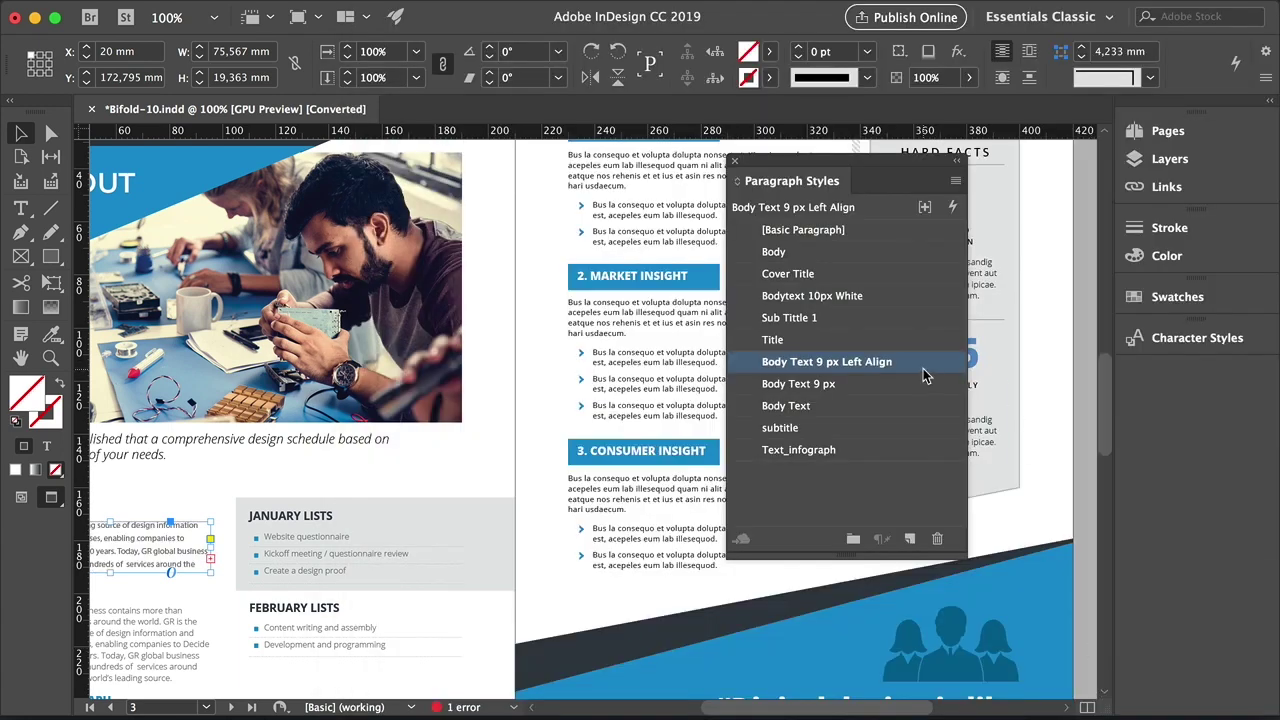
{"action": "left_click", "coordinate": [515, 467]}
{"action": "scroll", "coordinate": [515, 467], "scroll_direction": "right", "scroll_amount": 2}
{"action": "scroll", "coordinate": [515, 467], "scroll_direction": "up", "scroll_amount": 1}
{"action": "scroll", "coordinate": [528, 391], "scroll_direction": "right", "scroll_amount": 5}
{"action": "scroll", "coordinate": [528, 391], "scroll_direction": "up", "scroll_amount": 1}
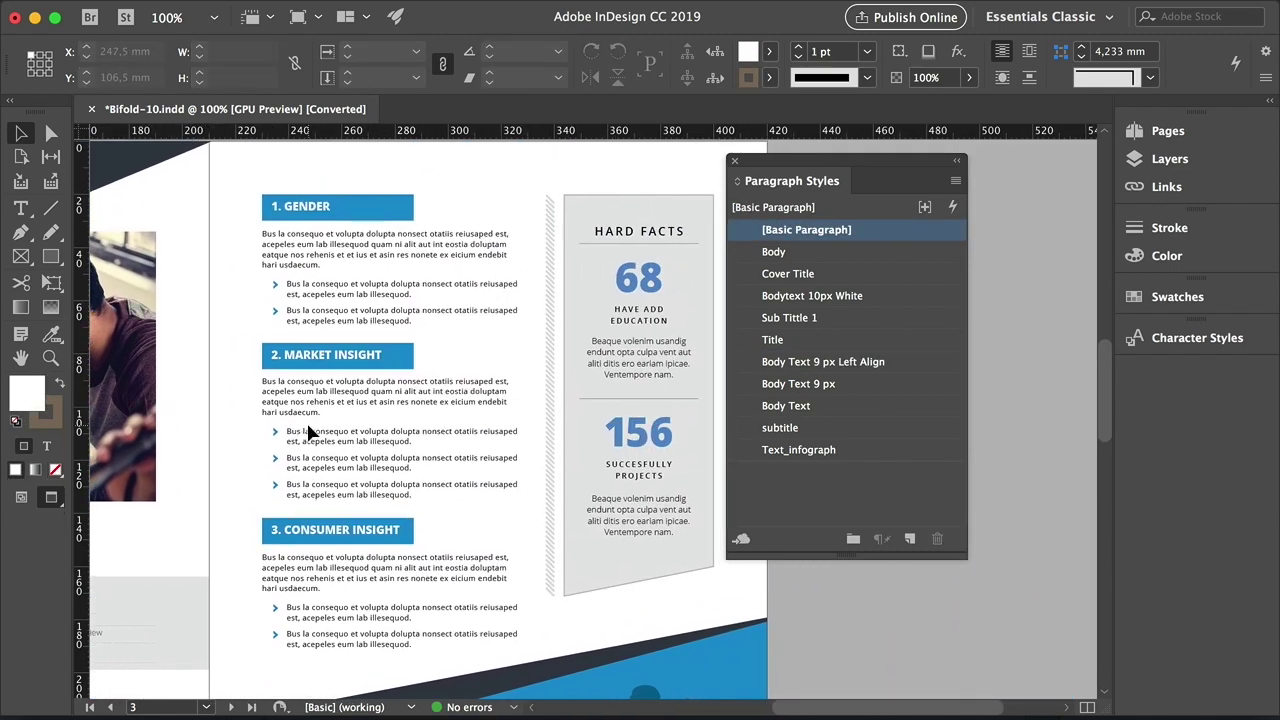
{"action": "scroll", "coordinate": [540, 380], "scroll_direction": "right", "scroll_amount": 2}
{"action": "scroll", "coordinate": [540, 380], "scroll_direction": "up", "scroll_amount": 1}
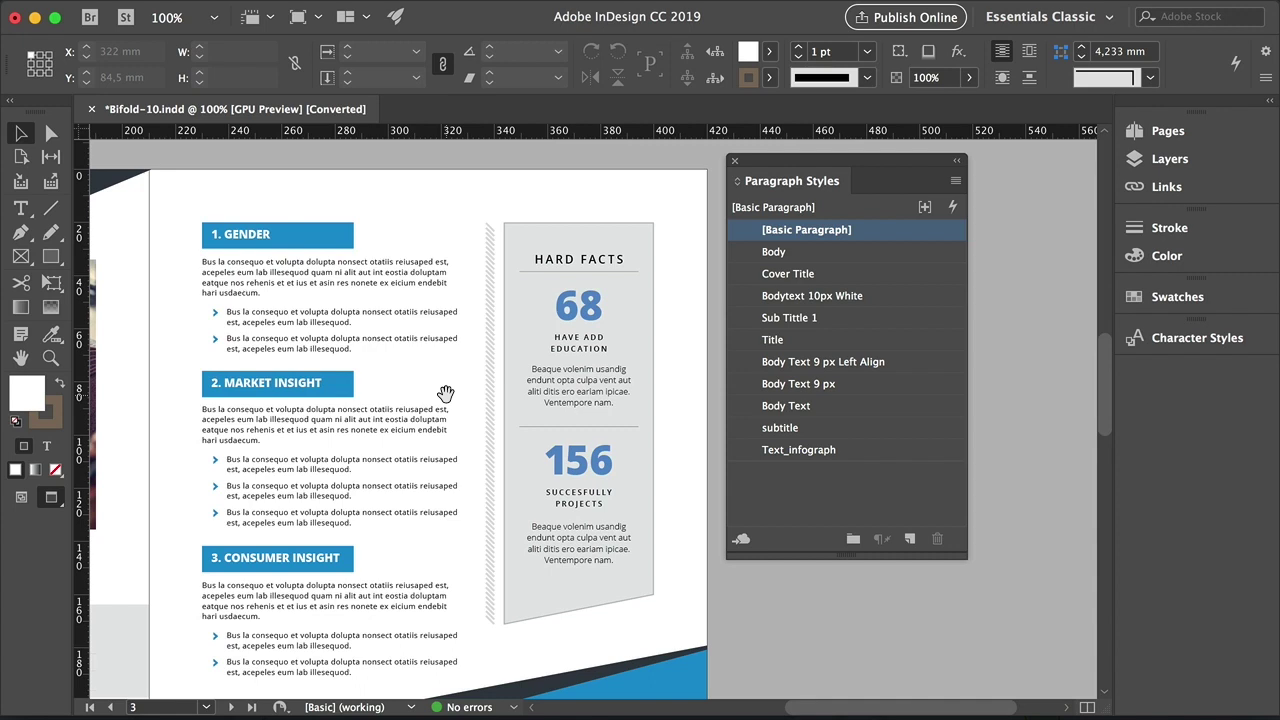
Dock the Paragraph Styles panel, then float the Swatches panel and stretch it taller.
{"action": "left_click_drag", "start_coordinate": [783, 181], "coordinate": [1175, 343]}
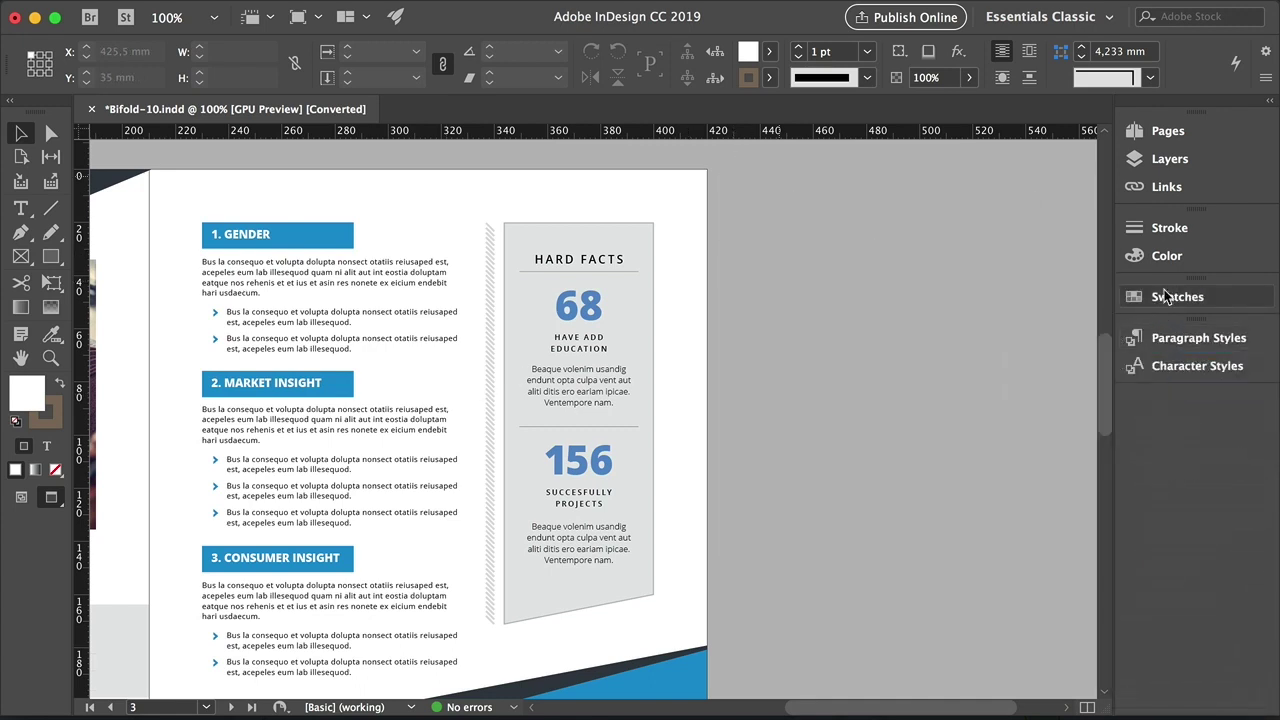
{"action": "left_click", "coordinate": [1163, 297]}
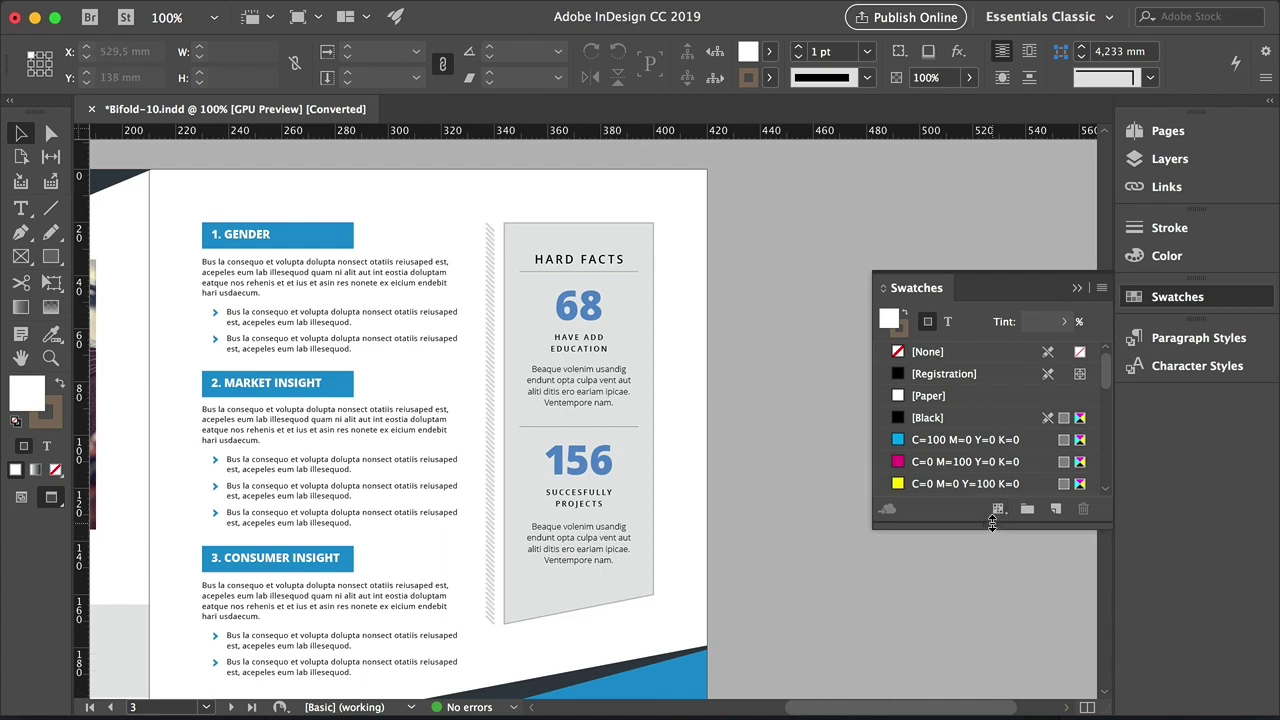
{"action": "left_click_drag", "start_coordinate": [993, 520], "coordinate": [973, 651]}
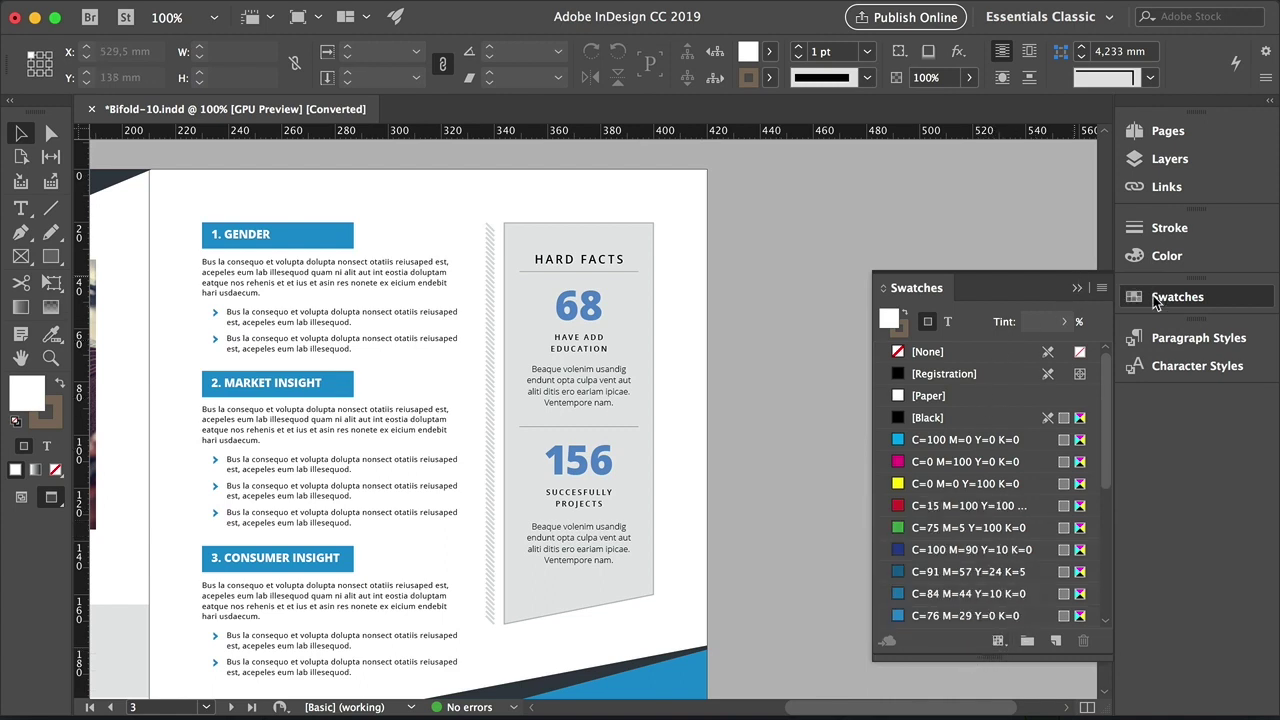
{"action": "left_click_drag", "start_coordinate": [979, 296], "coordinate": [929, 183]}
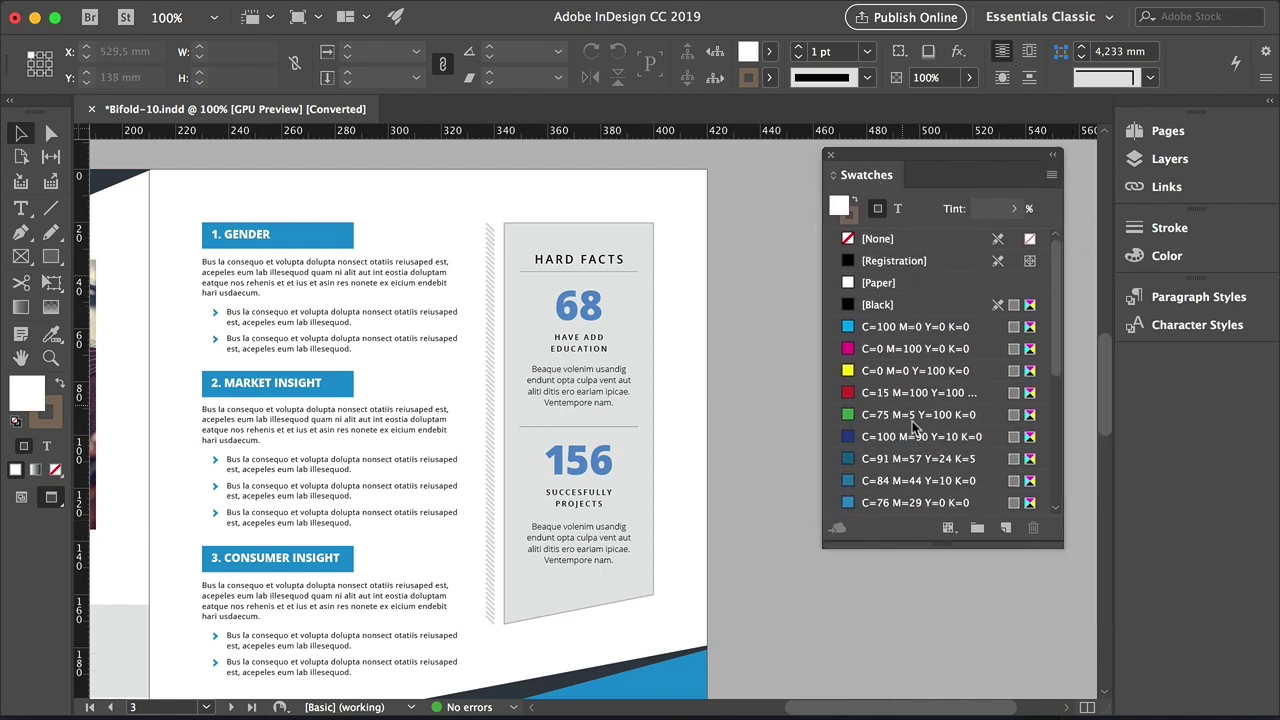
{"action": "left_click_drag", "start_coordinate": [939, 543], "coordinate": [940, 668]}
{"action": "scroll", "coordinate": [938, 529], "scroll_direction": "down", "scroll_amount": 3}
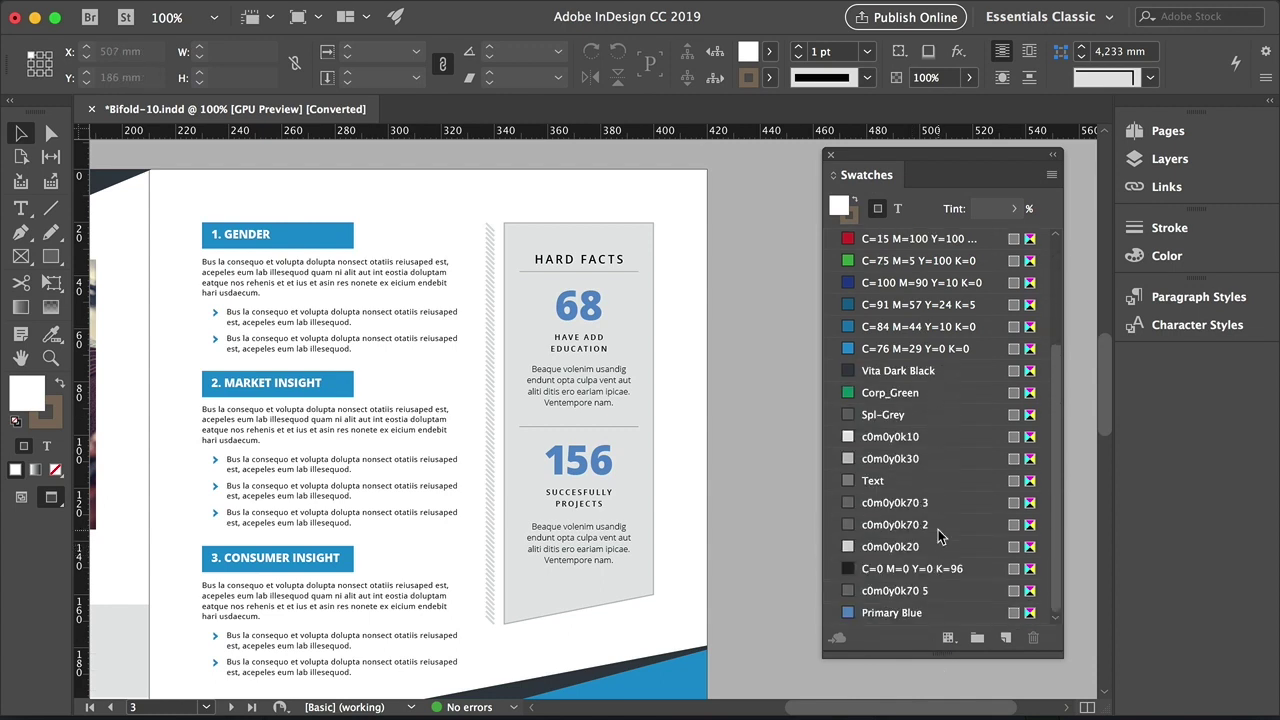
{"action": "scroll", "coordinate": [938, 529], "scroll_direction": "up", "scroll_amount": 3}
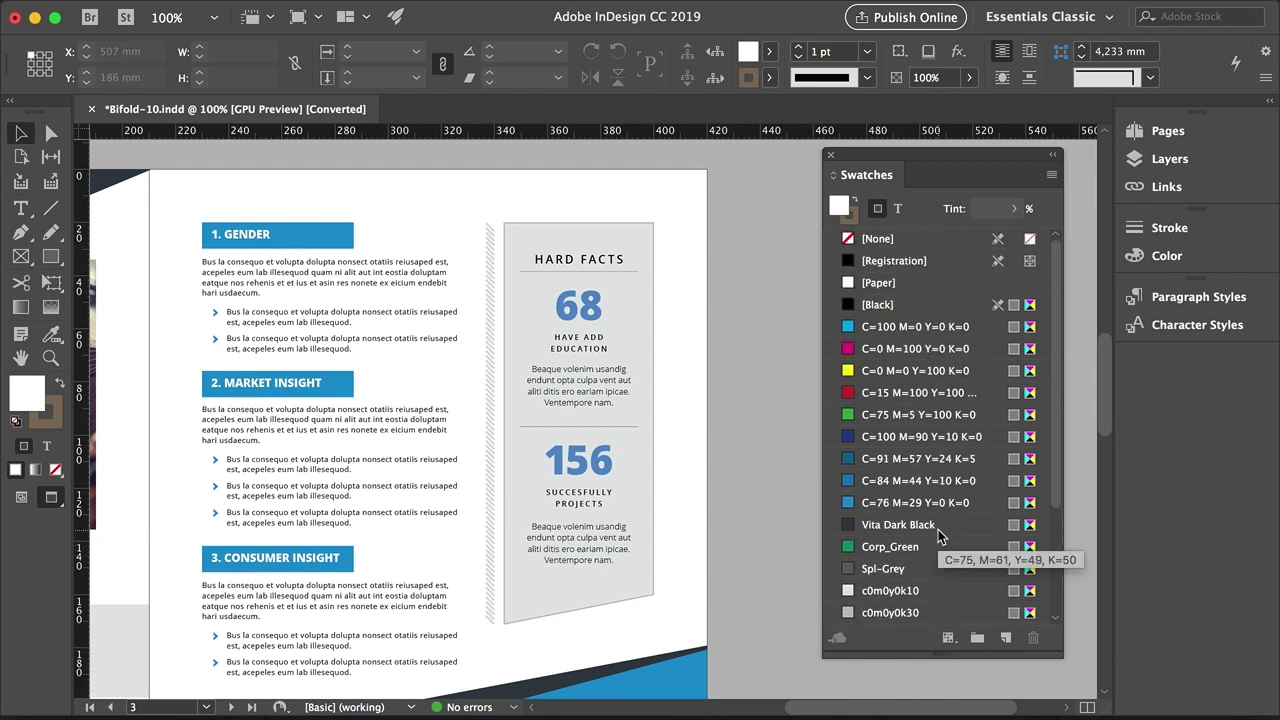
Redefine the 1. GENDER header's blue swatch as teal C=76 M=0 Y=39 K=0.
{"action": "left_click", "coordinate": [340, 234]}
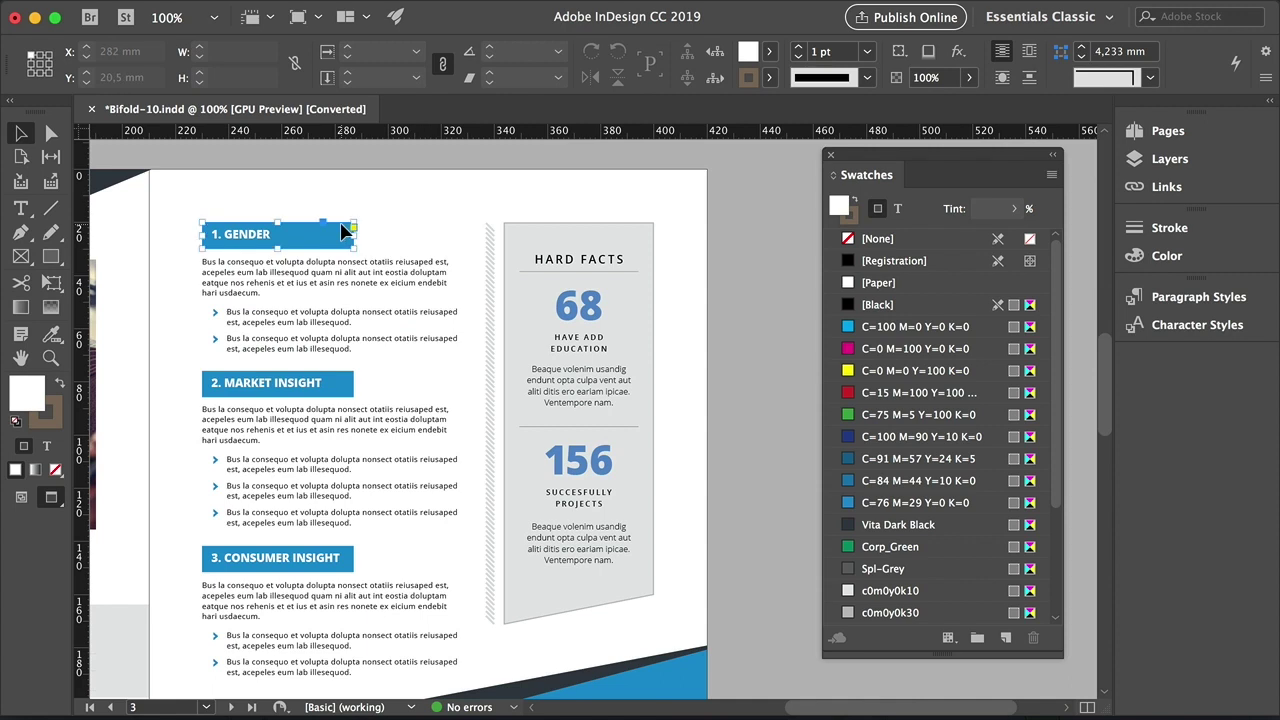
{"action": "double_click", "coordinate": [882, 502]}
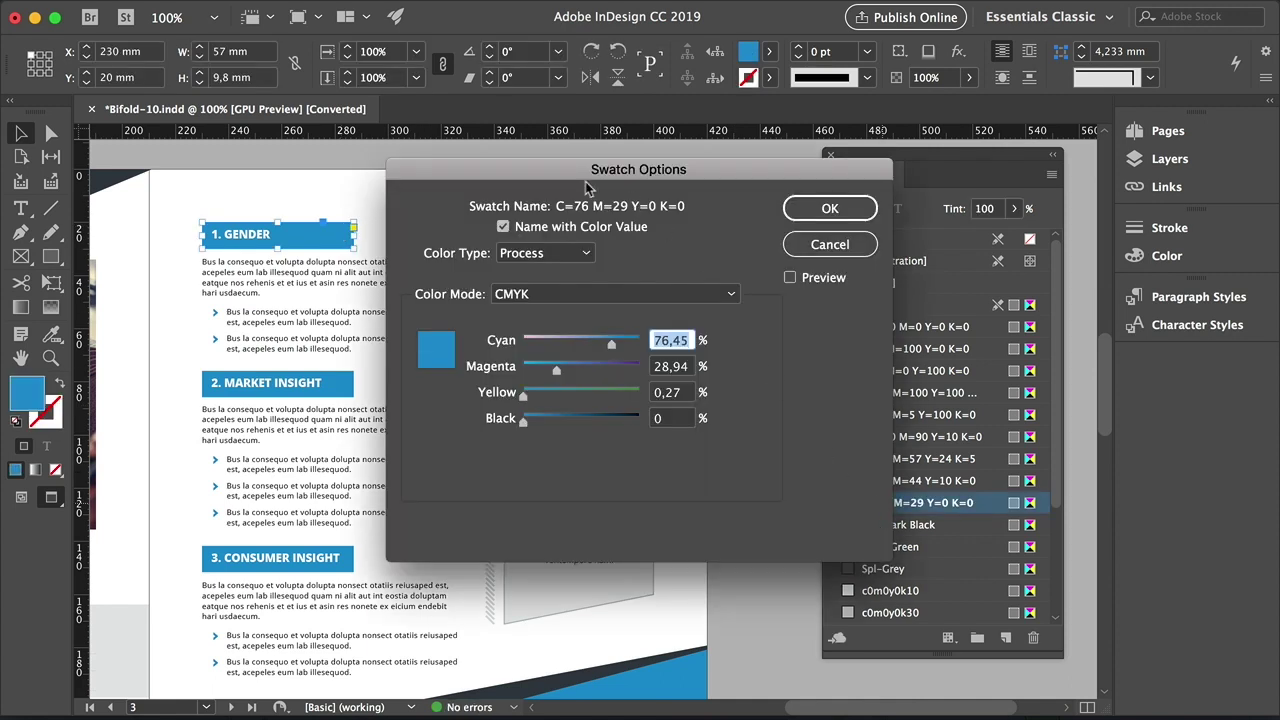
{"action": "left_click_drag", "start_coordinate": [579, 180], "coordinate": [695, 169]}
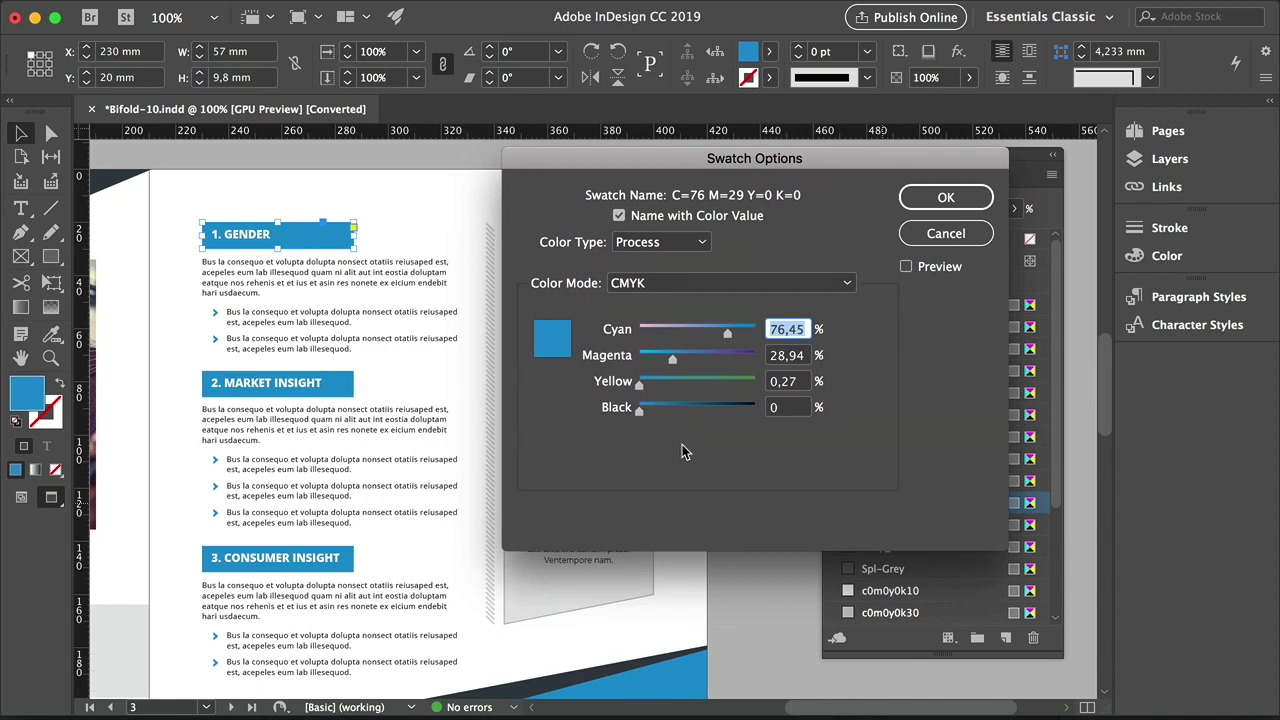
{"action": "left_click_drag", "start_coordinate": [663, 358], "coordinate": [629, 373]}
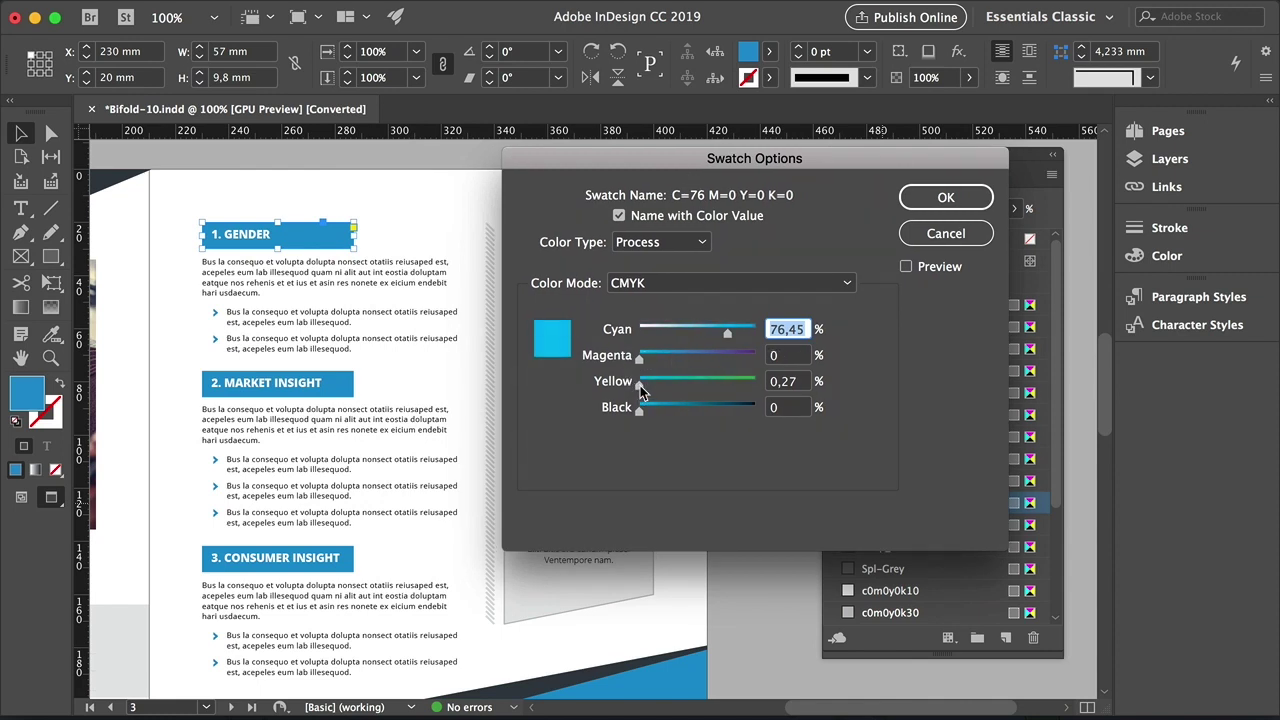
{"action": "left_click", "coordinate": [906, 267]}
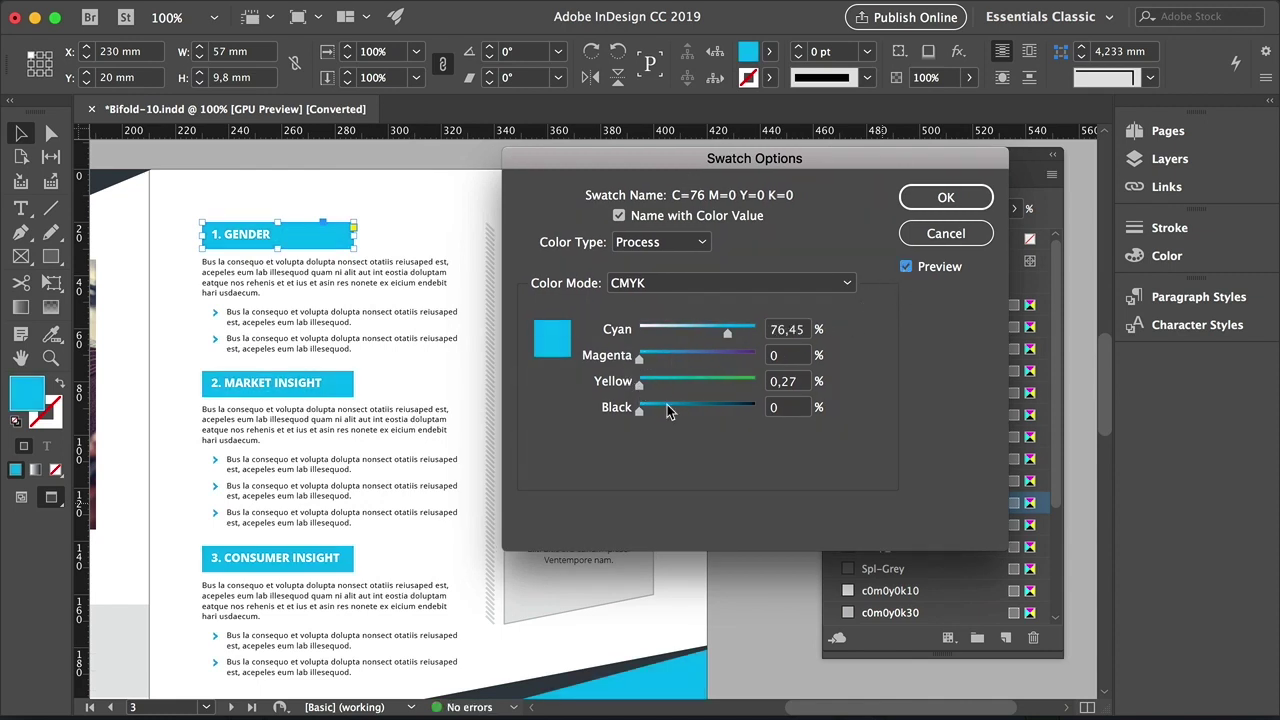
{"action": "left_click_drag", "start_coordinate": [640, 390], "coordinate": [686, 390]}
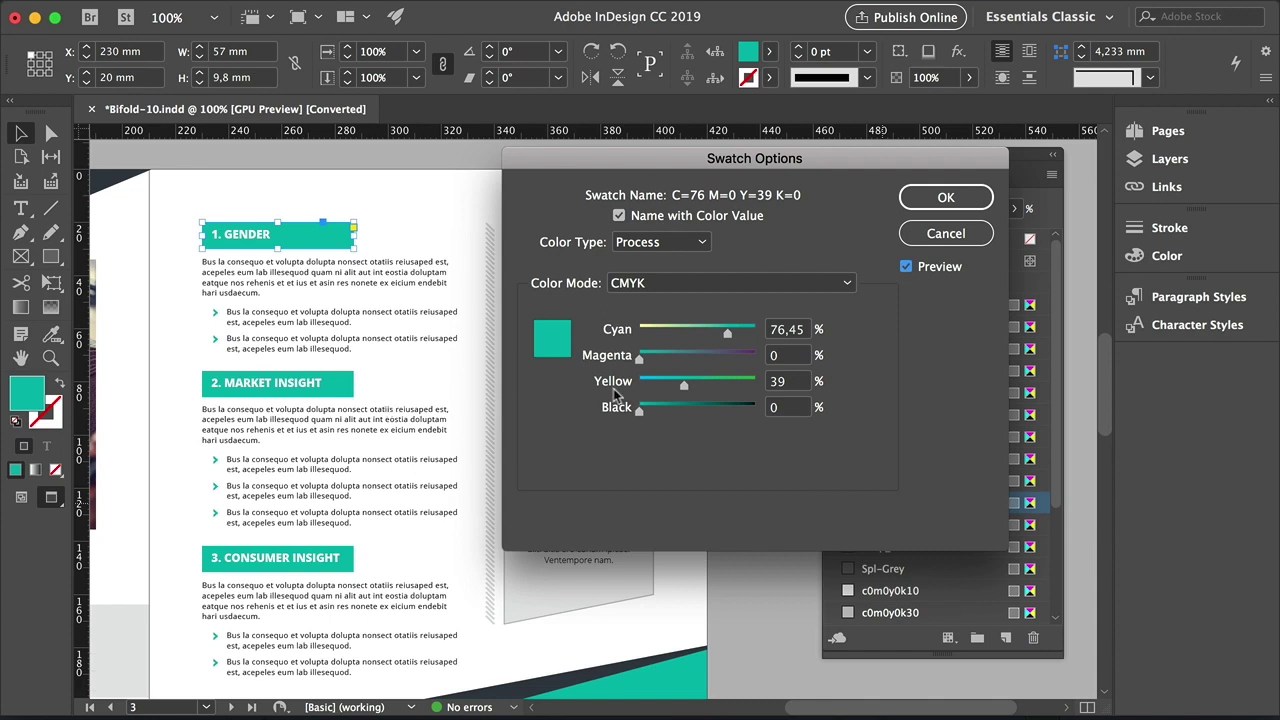
{"action": "left_click", "coordinate": [947, 203]}
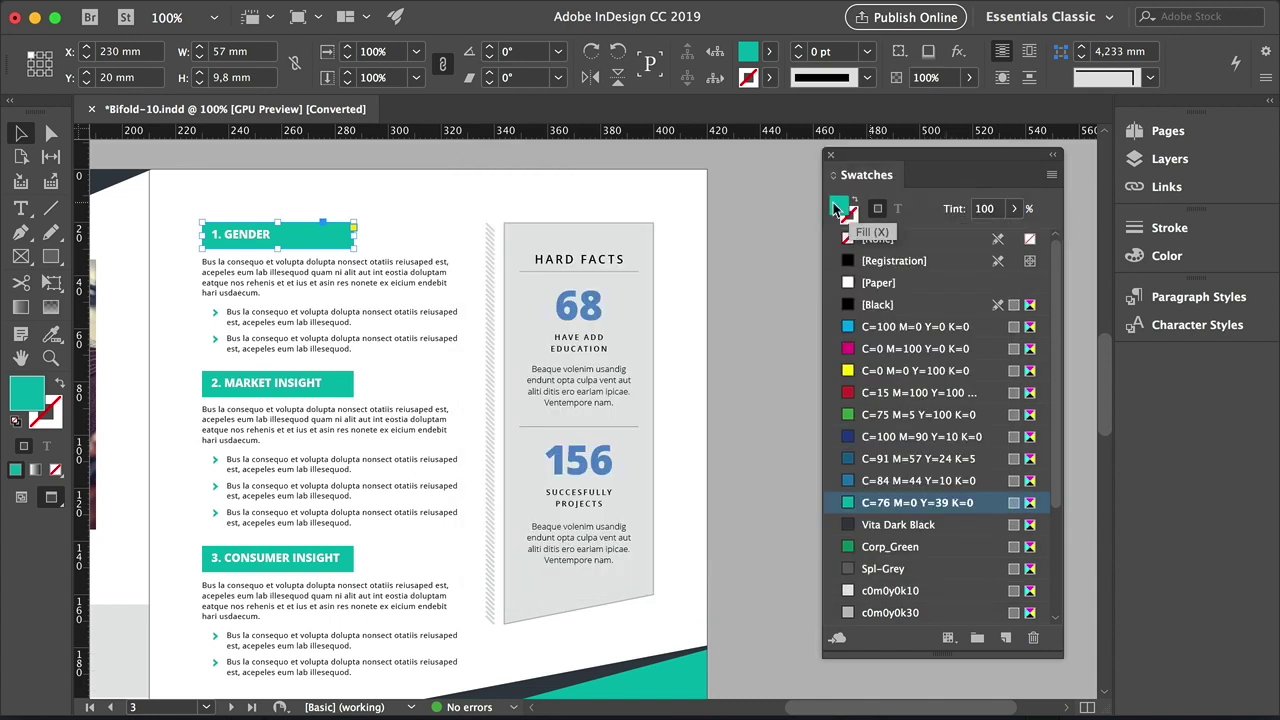
With the cover in view, redefine swatch C=84 M=44 Y=10 K=0 as C=84 M=0 Y=36 K=7.
{"action": "key", "text": "z"}
{"action": "key", "text": "super+minus"}
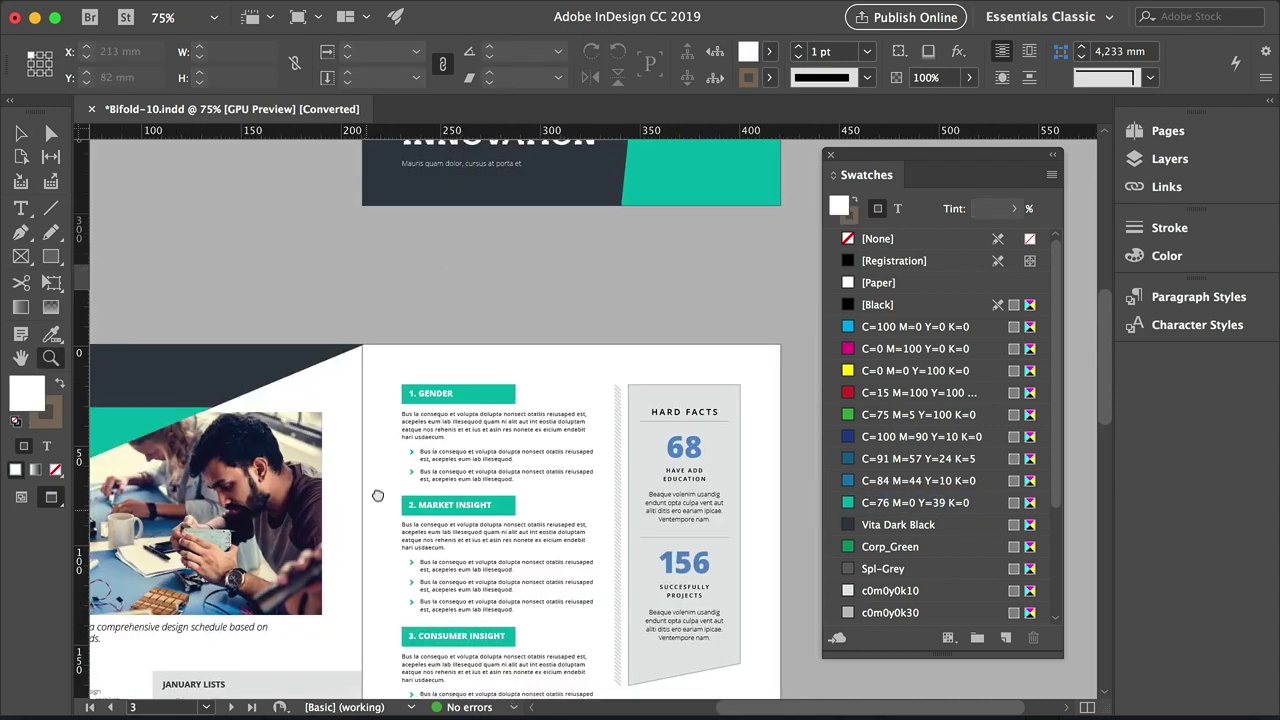
{"action": "scroll", "coordinate": [640, 513], "scroll_direction": "down", "scroll_amount": 5}
{"action": "scroll", "coordinate": [640, 513], "scroll_direction": "down", "scroll_amount": 5}
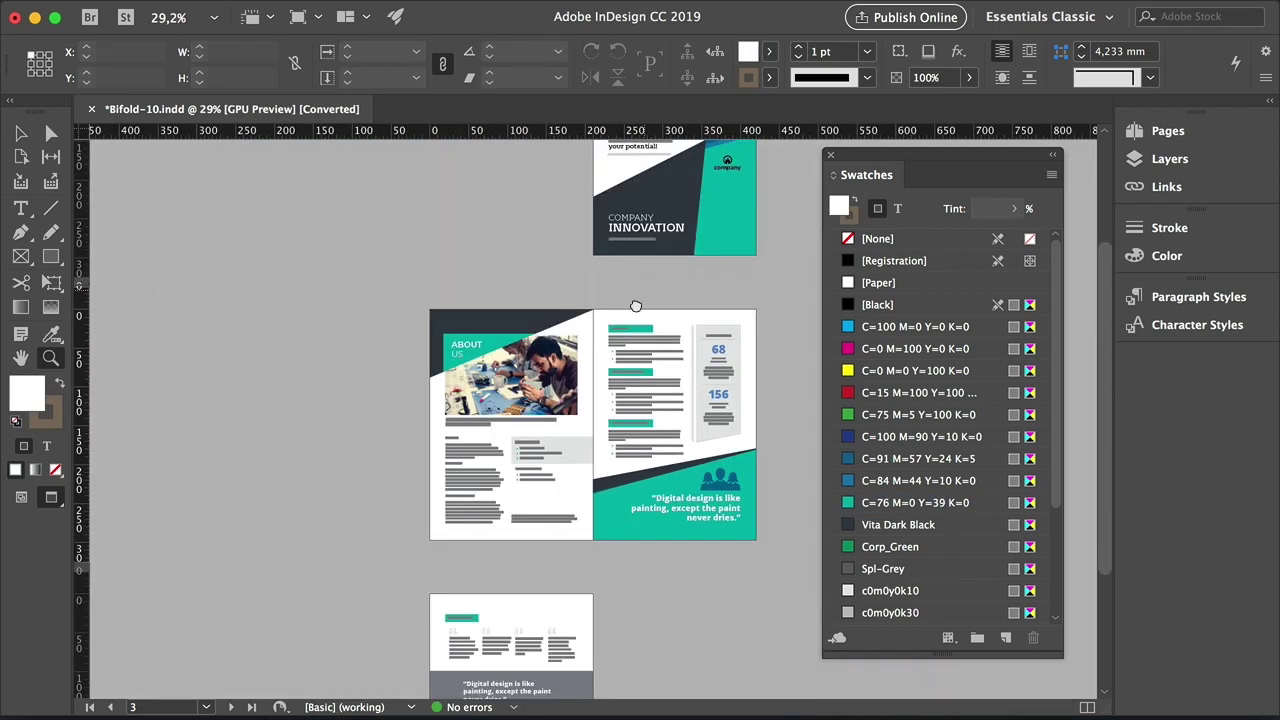
{"action": "scroll", "coordinate": [631, 309], "scroll_direction": "up", "scroll_amount": 5}
{"action": "scroll", "coordinate": [719, 430], "scroll_direction": "up", "scroll_amount": 3}
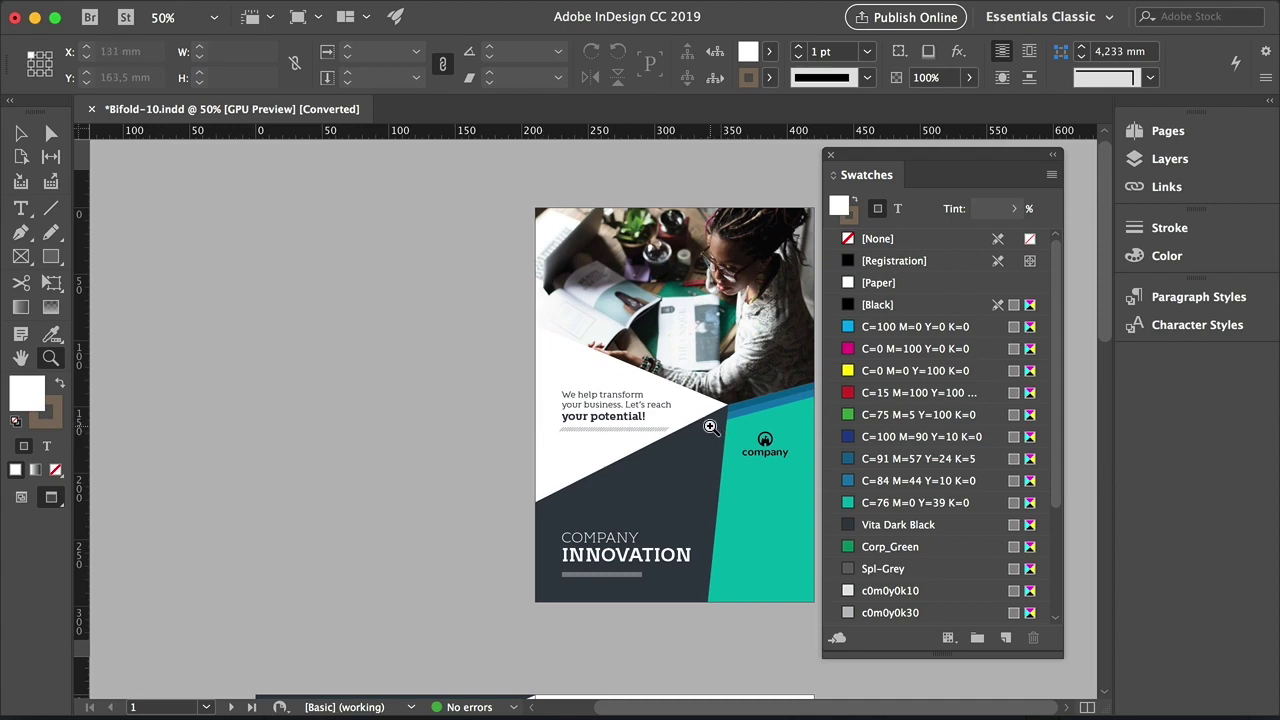
{"action": "scroll", "coordinate": [708, 450], "scroll_direction": "down", "scroll_amount": 6}
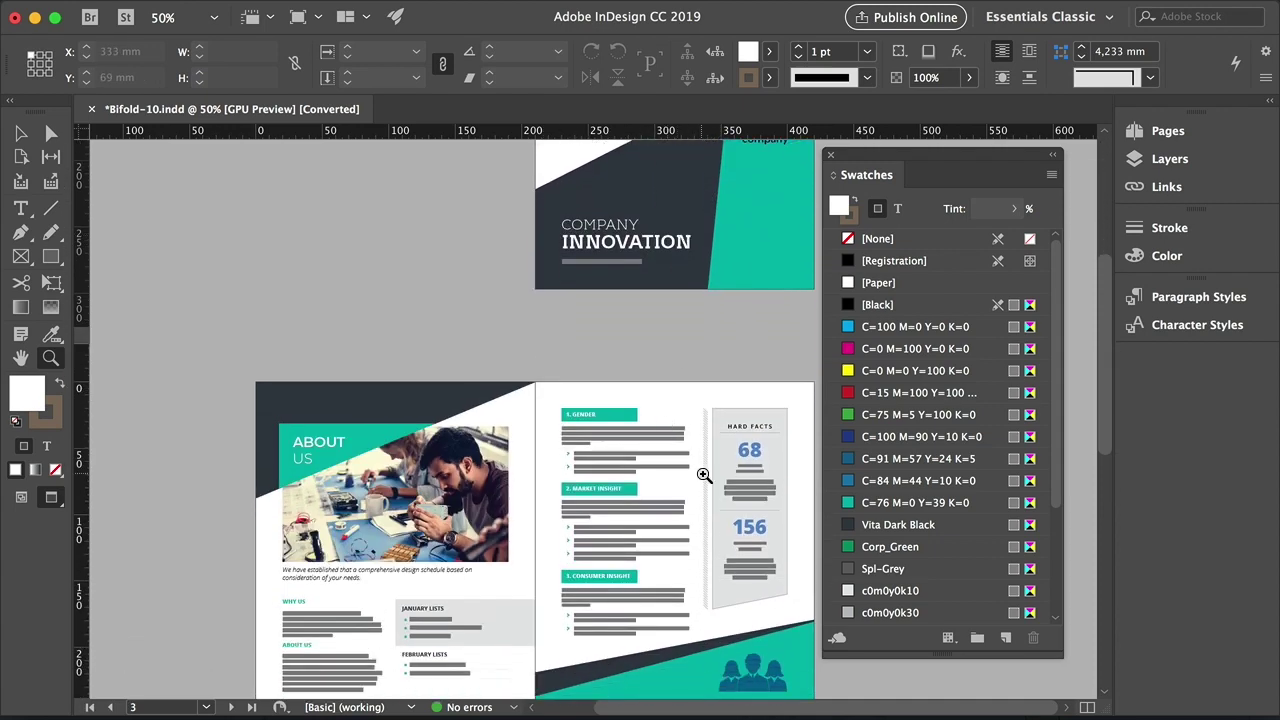
{"action": "scroll", "coordinate": [704, 476], "scroll_direction": "up", "scroll_amount": 2}
{"action": "left_click_drag", "start_coordinate": [628, 278], "coordinate": [596, 554]}
{"action": "left_click_drag", "start_coordinate": [672, 303], "coordinate": [627, 446]}
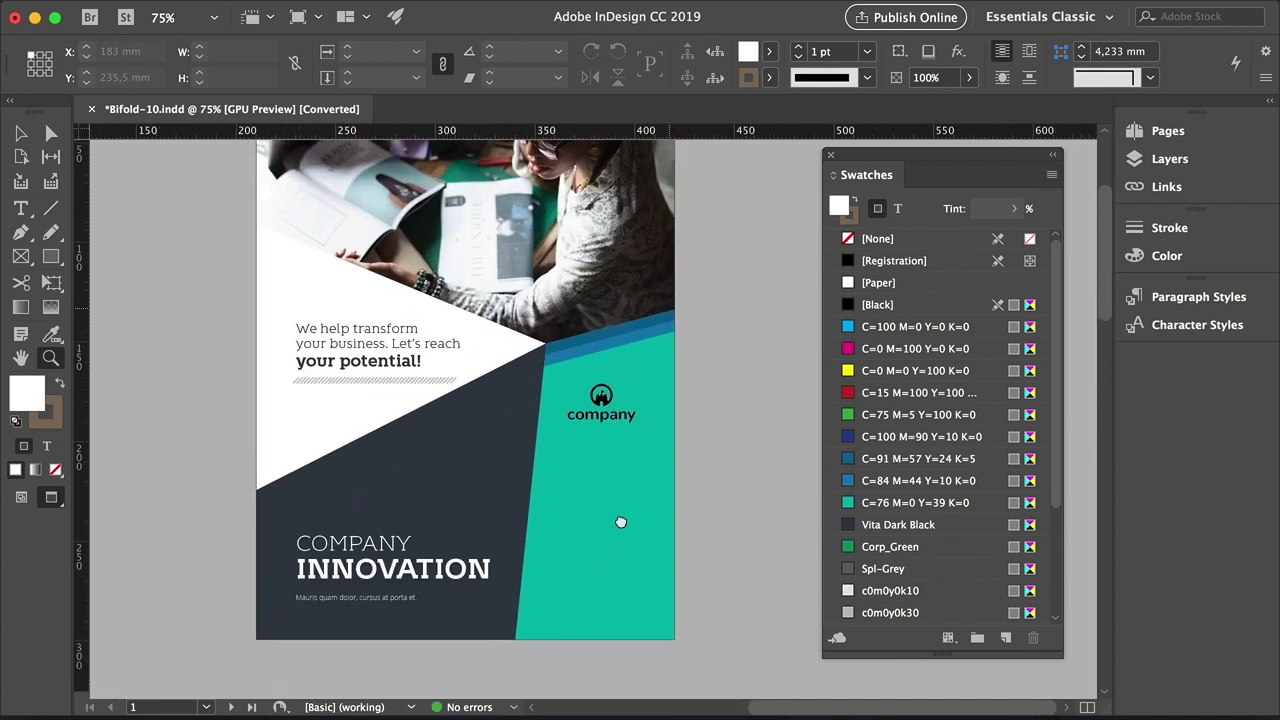
{"action": "key", "text": "v"}
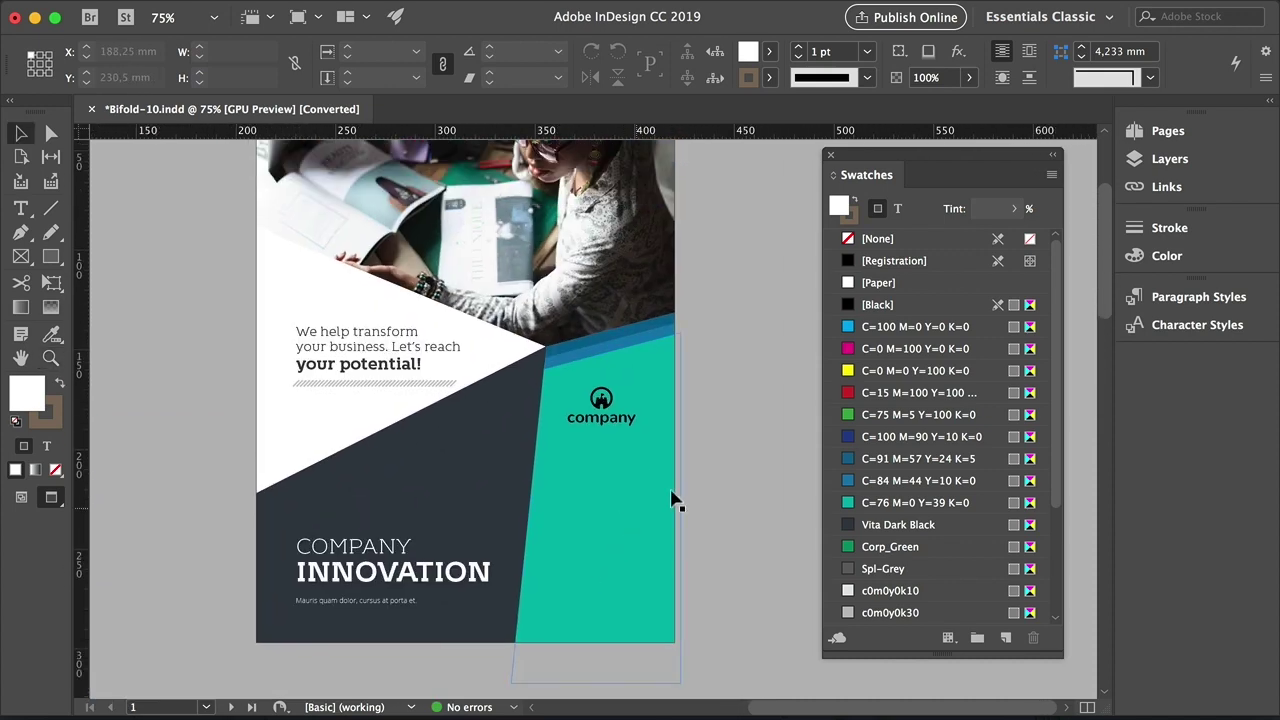
{"action": "double_click", "coordinate": [890, 481]}
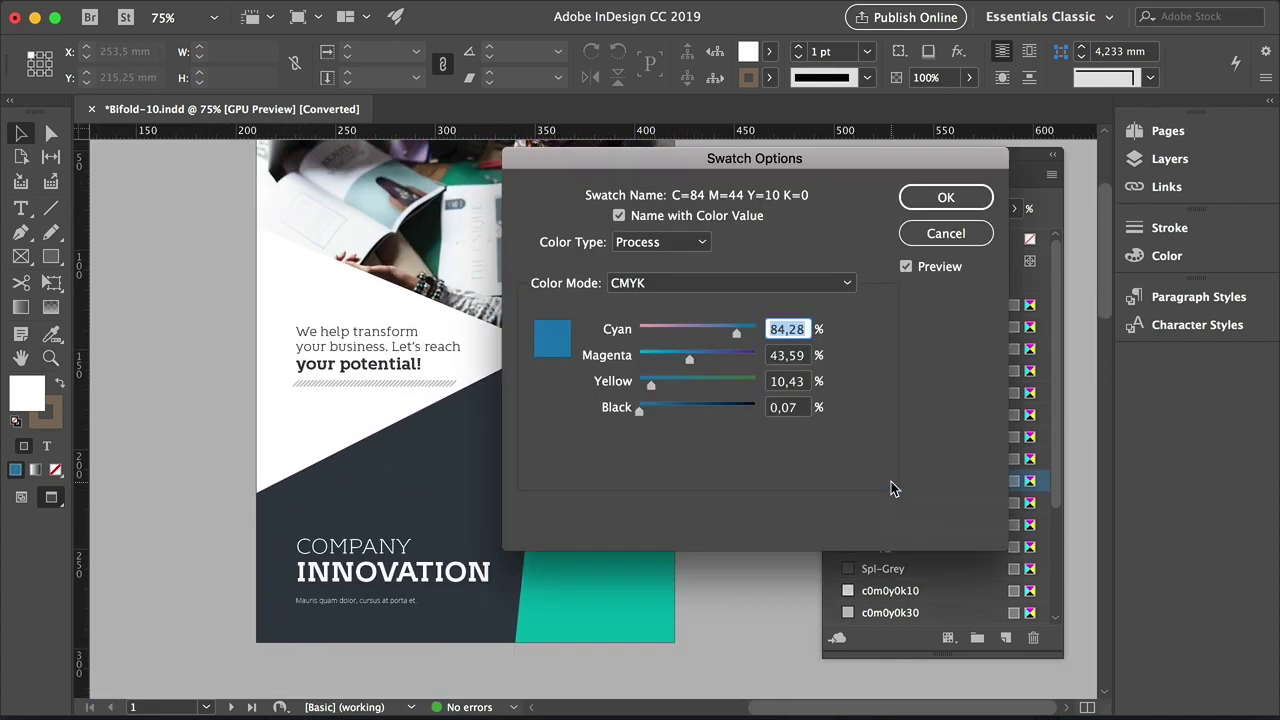
{"action": "left_click_drag", "start_coordinate": [689, 359], "coordinate": [666, 389]}
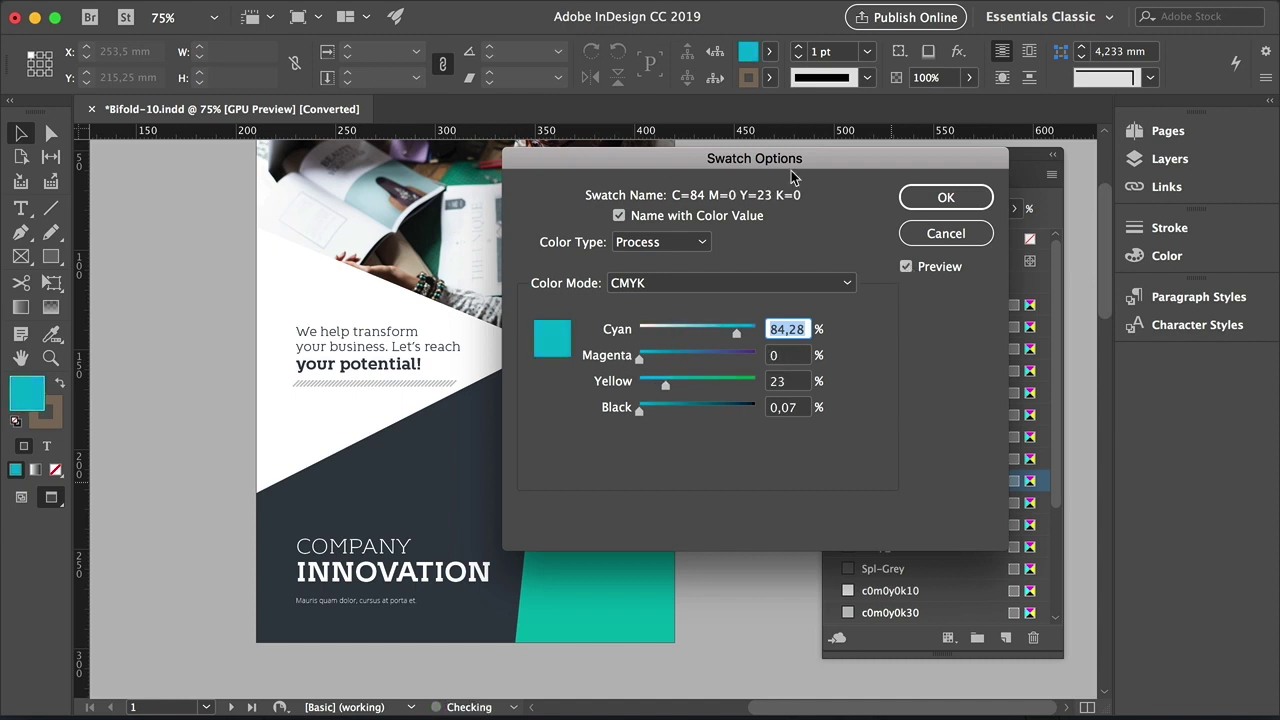
{"action": "left_click_drag", "start_coordinate": [789, 174], "coordinate": [978, 187]}
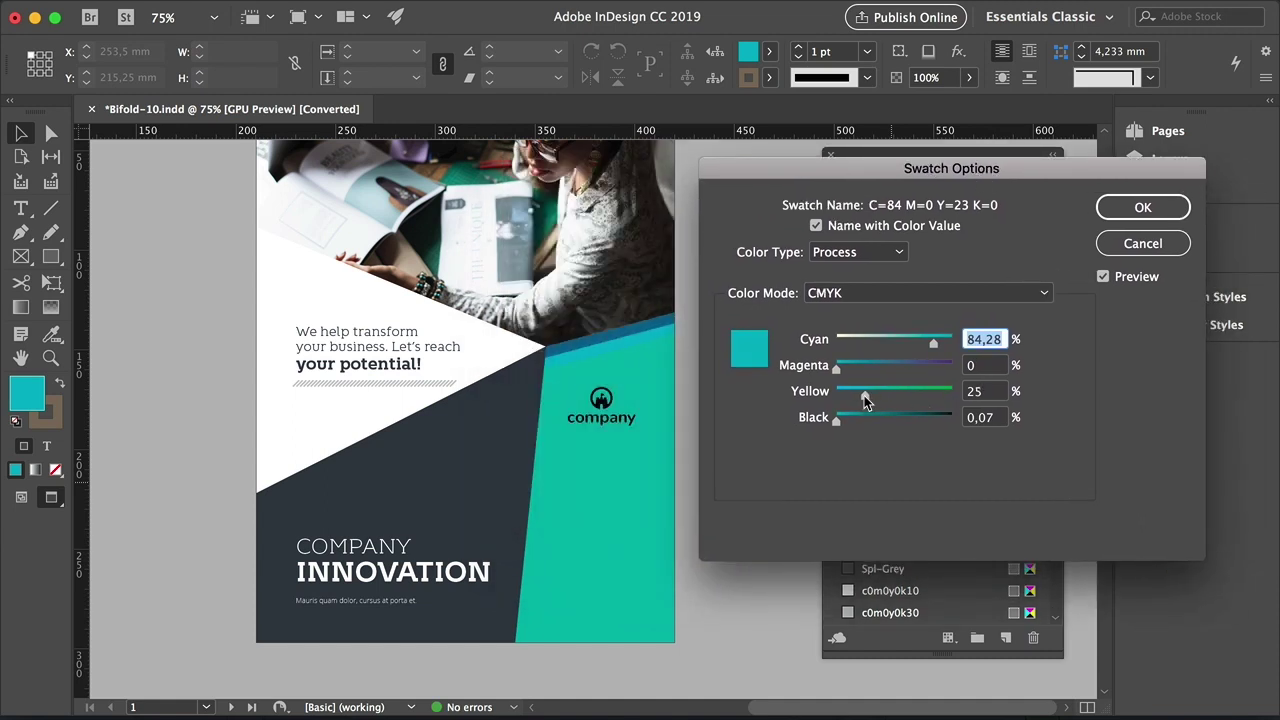
{"action": "left_click_drag", "start_coordinate": [865, 396], "coordinate": [877, 395]}
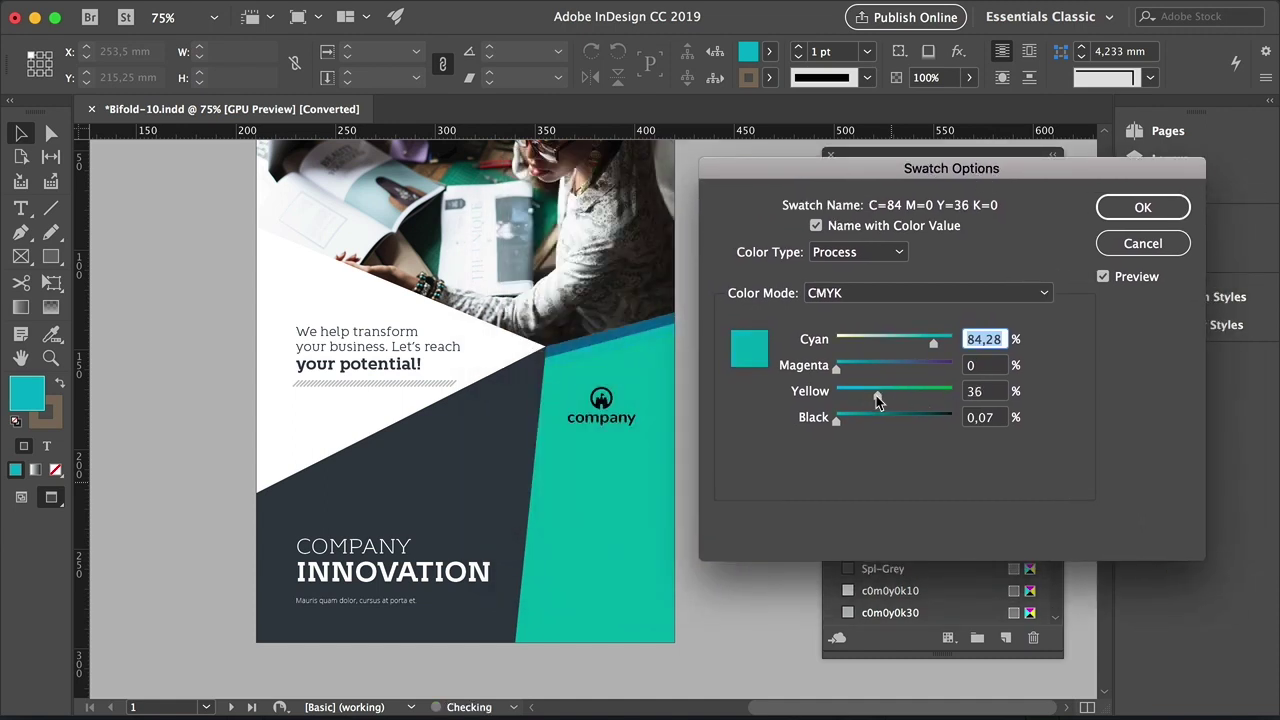
{"action": "left_click", "coordinate": [1143, 210]}
Redefine swatch C=91 M=57 Y=24 K=5 as teal C=91 M=0 Y=53 K=15.
{"action": "double_click", "coordinate": [932, 458]}
{"action": "left_click_drag", "start_coordinate": [901, 369], "coordinate": [853, 422]}
{"action": "left_click", "coordinate": [1125, 204]}
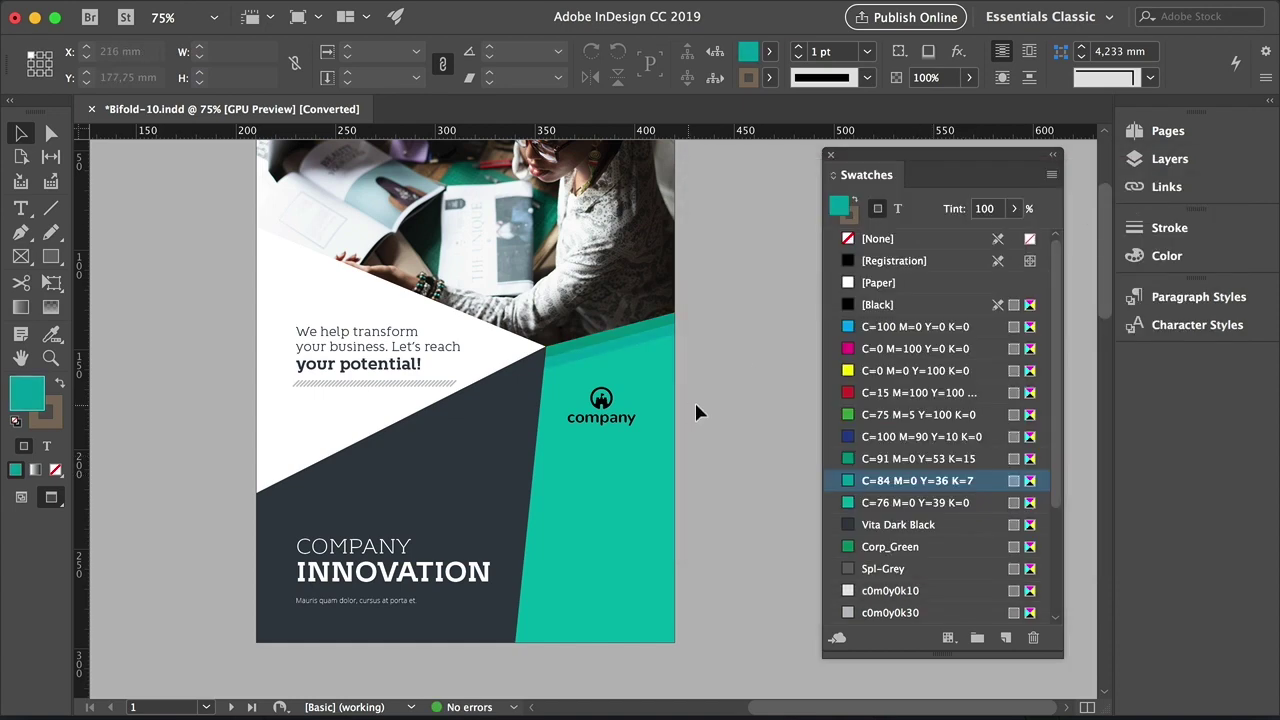
Colour the 68 and 156 figure text with the C=84 M=0 Y=36 K=7 teal swatch.
{"action": "scroll", "coordinate": [708, 410], "scroll_direction": "down", "scroll_amount": 15}
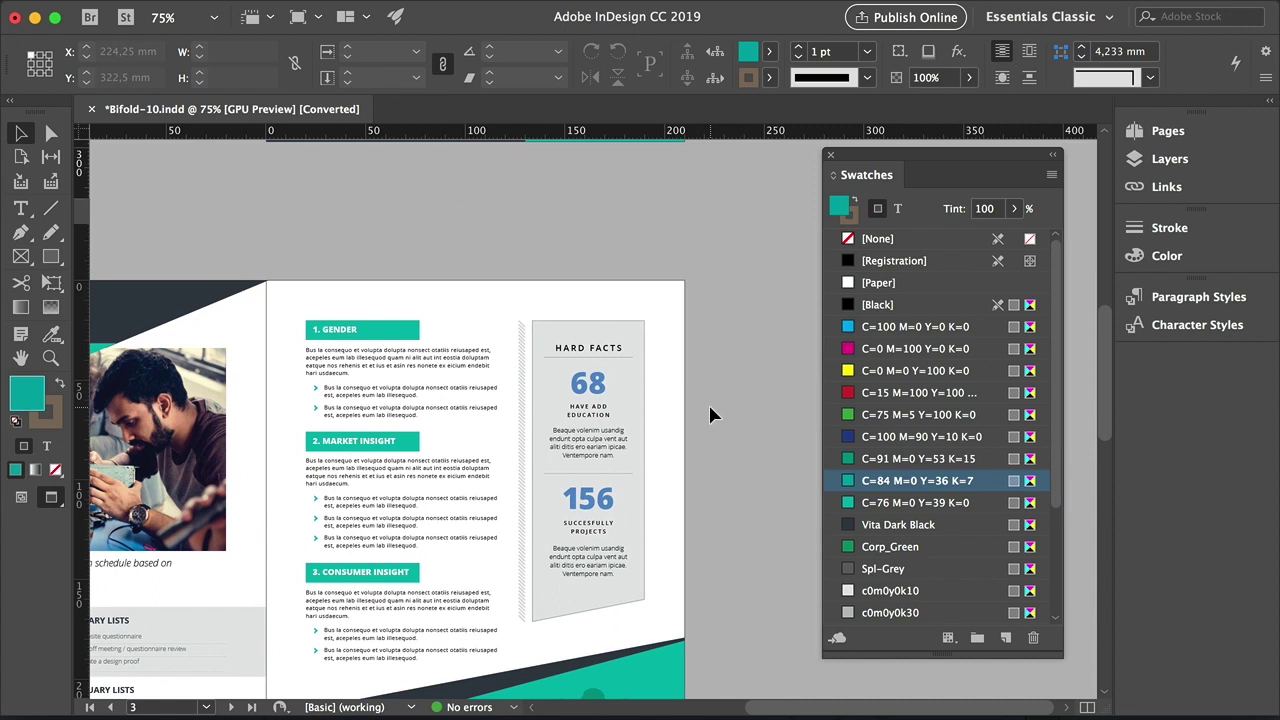
{"action": "scroll", "coordinate": [710, 408], "scroll_direction": "down", "scroll_amount": 1}
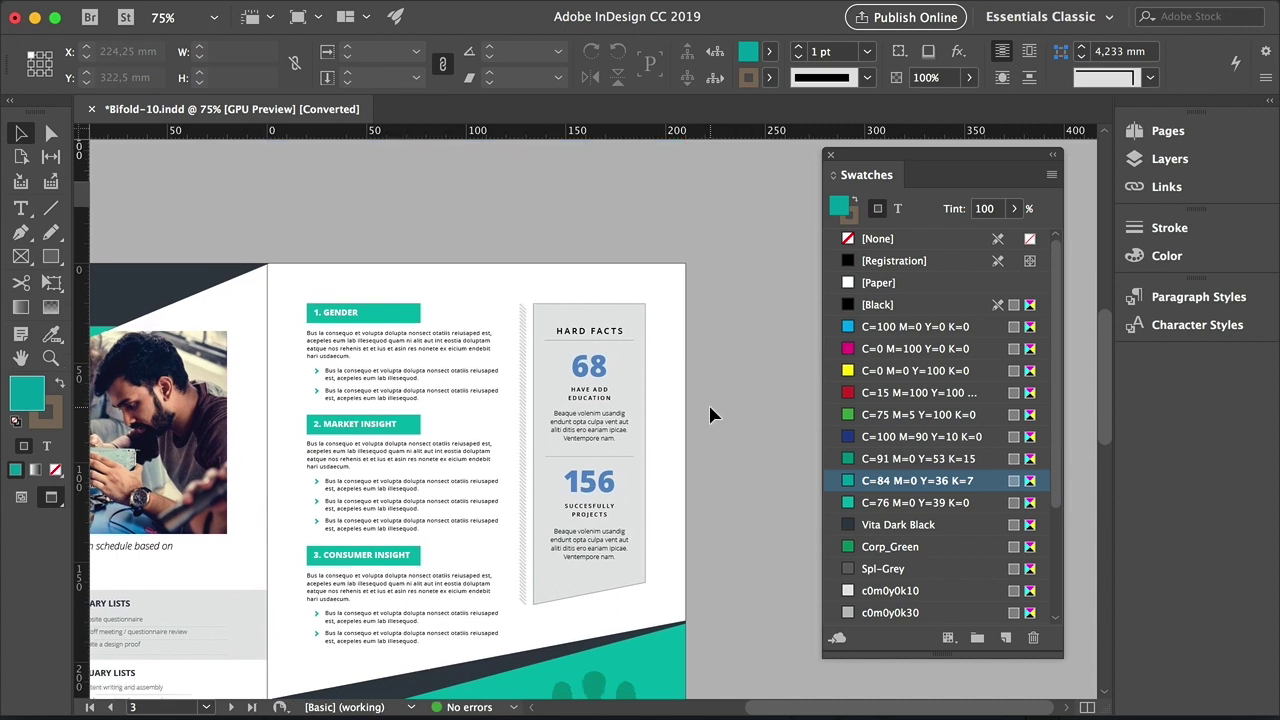
{"action": "left_click", "coordinate": [600, 370]}
{"action": "left_click", "coordinate": [600, 488], "text": "shift"}
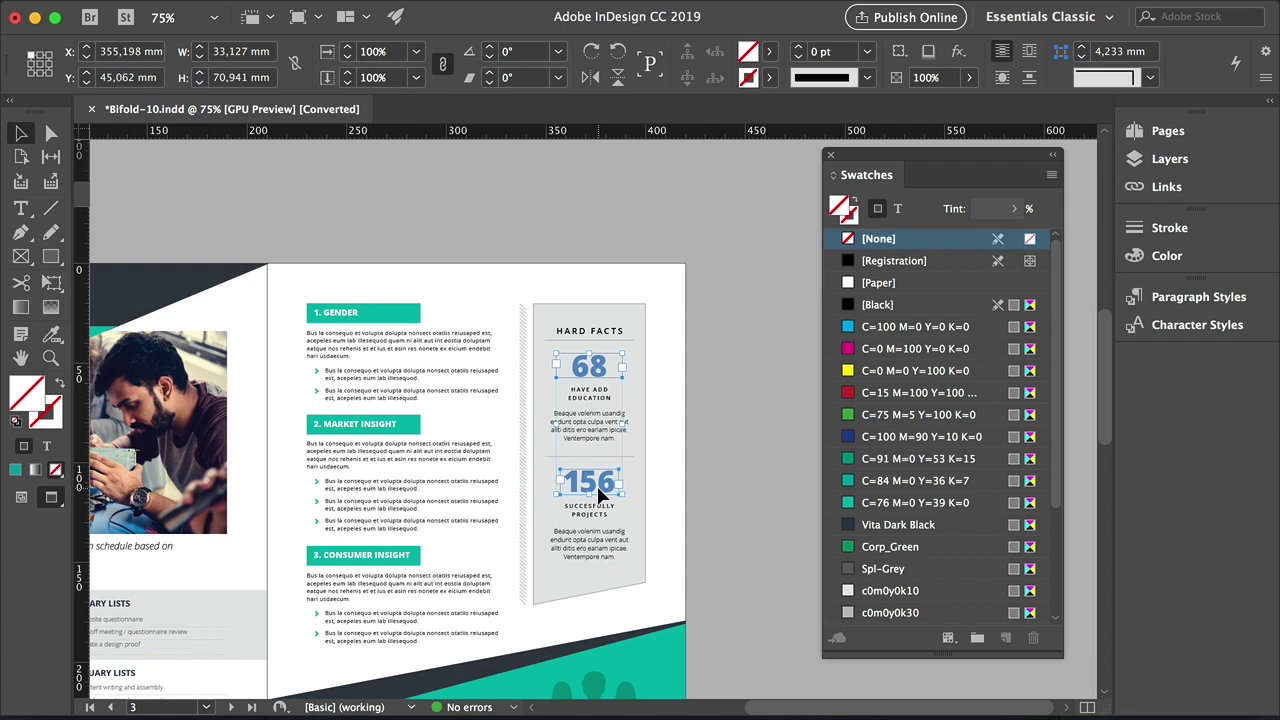
{"action": "key", "text": "j"}
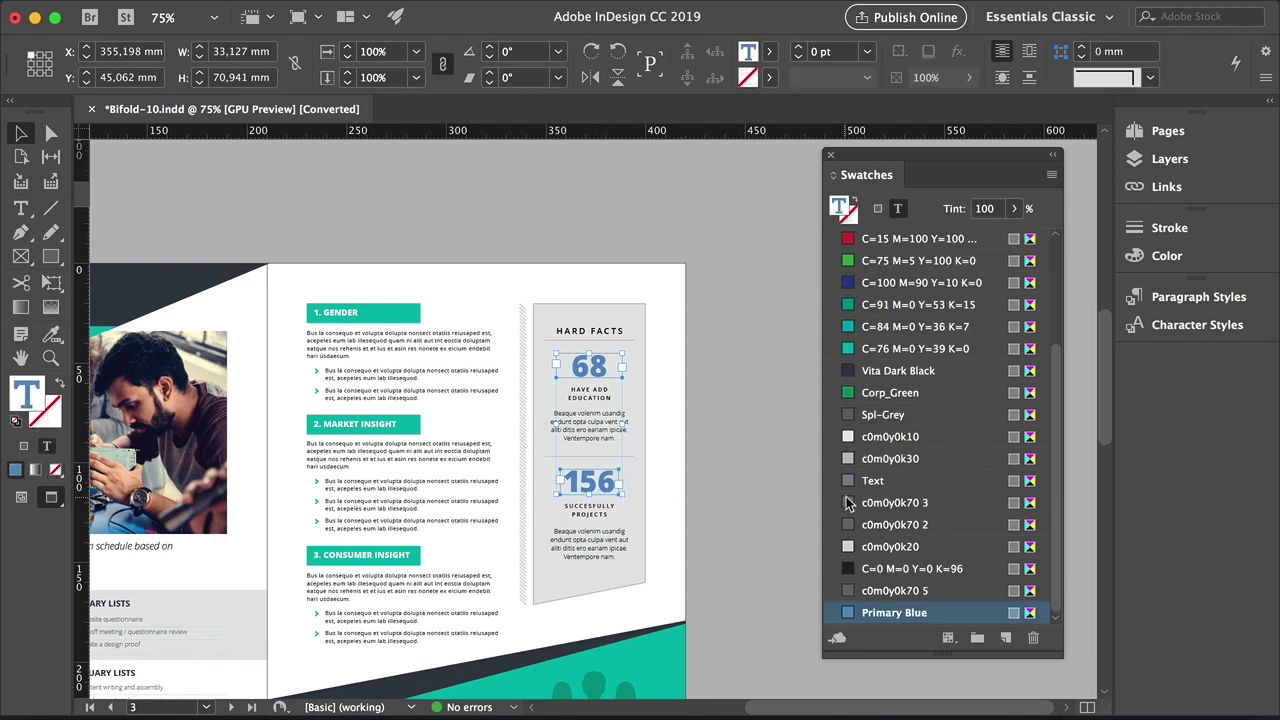
{"action": "left_click", "coordinate": [879, 327]}
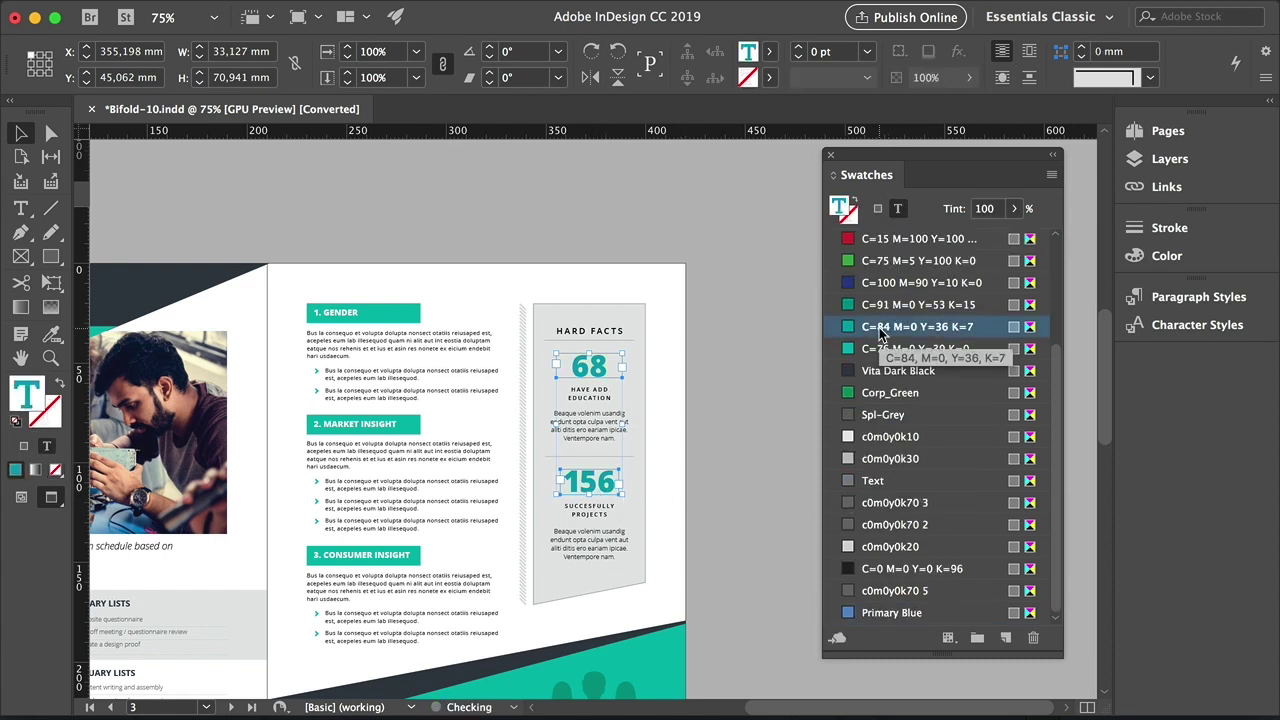
{"action": "left_click", "coordinate": [710, 420]}
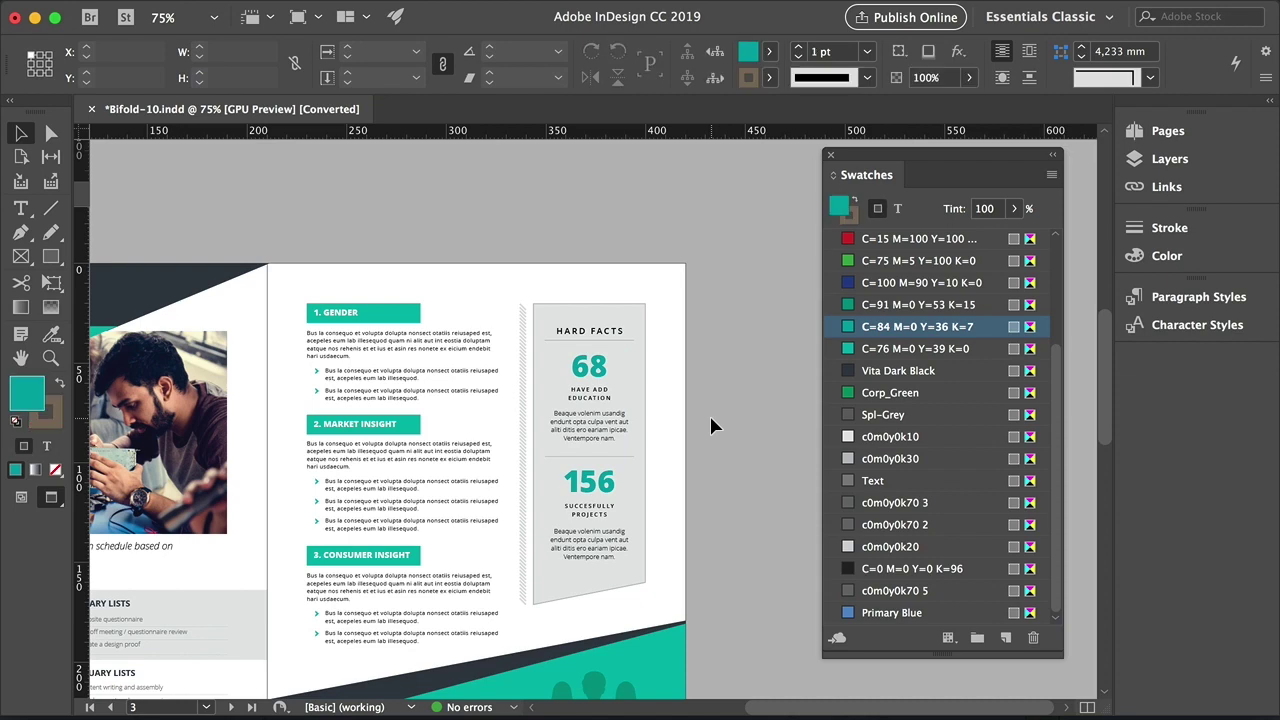
Colour the two Gender bullet lines' text with the C=91 M=0 Y=53 K=15 teal swatch.
{"action": "key", "text": "z"}
{"action": "left_click", "coordinate": [471, 403]}
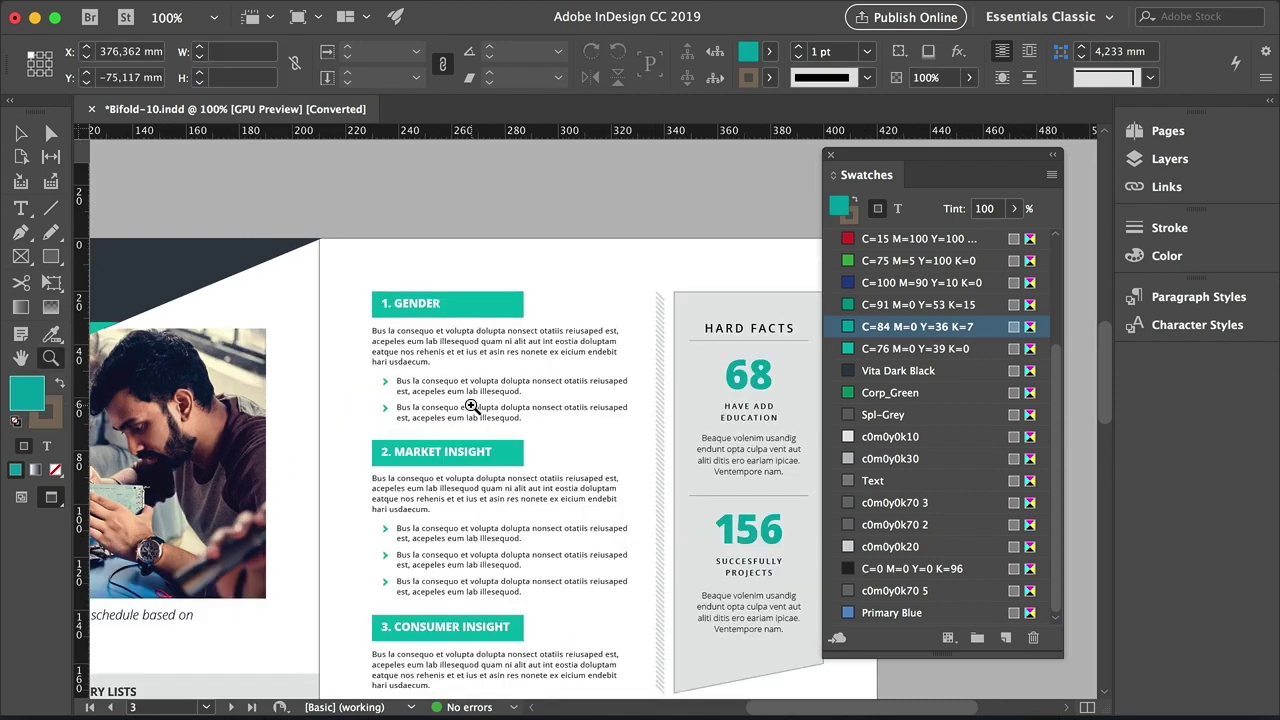
{"action": "left_click", "coordinate": [531, 427]}
{"action": "key", "text": "v"}
{"action": "left_click", "coordinate": [586, 430]}
{"action": "left_click", "coordinate": [503, 401], "text": "shift"}
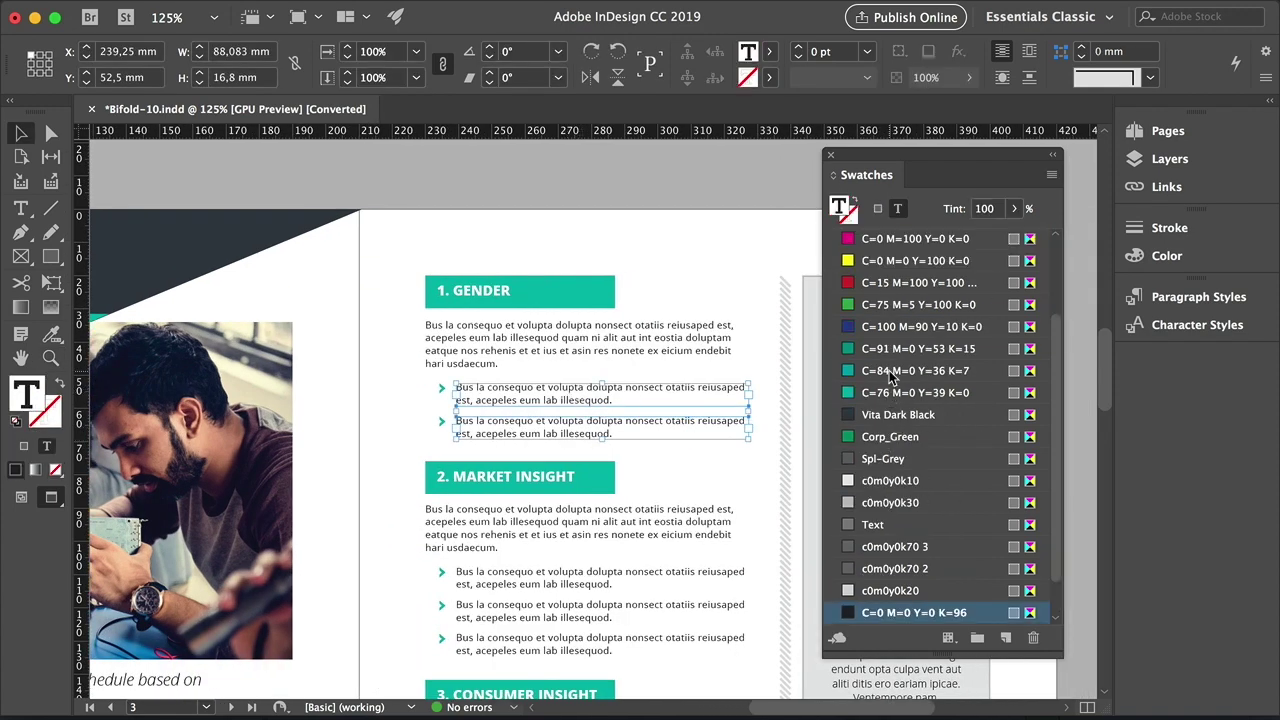
{"action": "left_click", "coordinate": [893, 372]}
{"action": "left_click", "coordinate": [872, 350]}
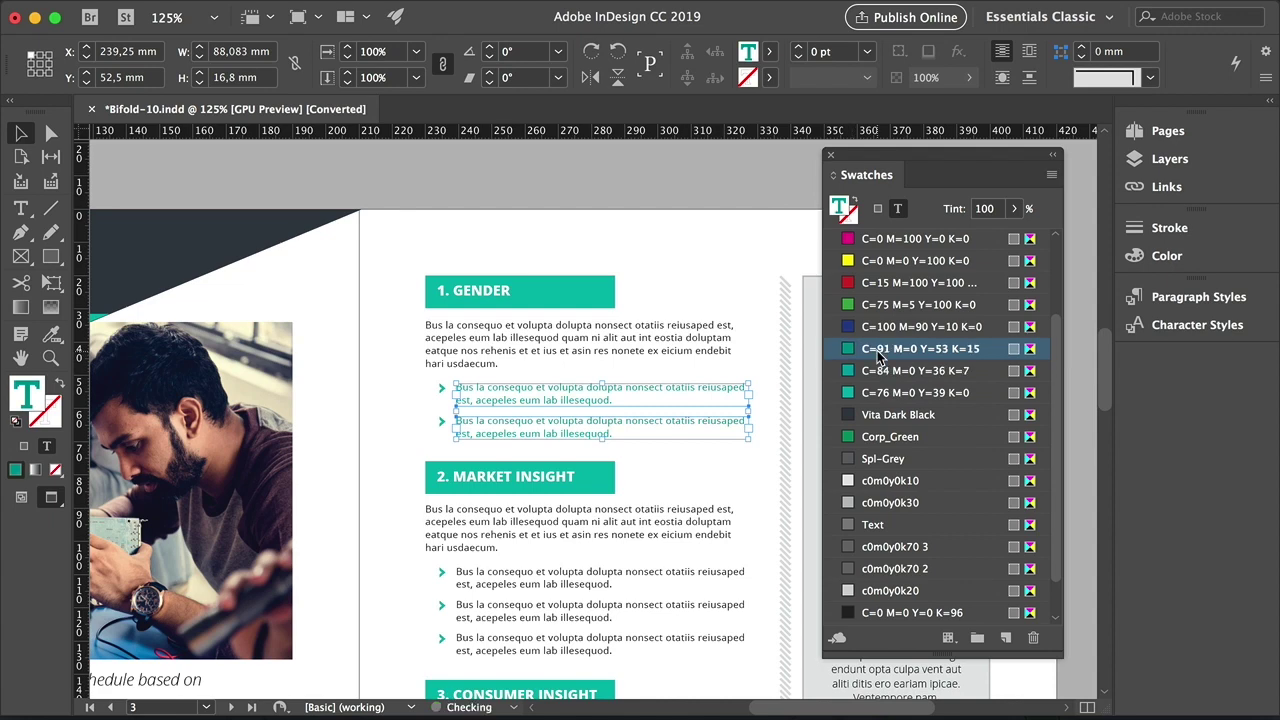
{"action": "left_click", "coordinate": [396, 422]}
Zoom back out to the whole spread and select the Hard Facts sidebar frame.
{"action": "key", "text": "z"}
{"action": "left_click", "coordinate": [623, 465], "text": "alt"}
{"action": "left_click", "coordinate": [676, 478], "text": "alt"}
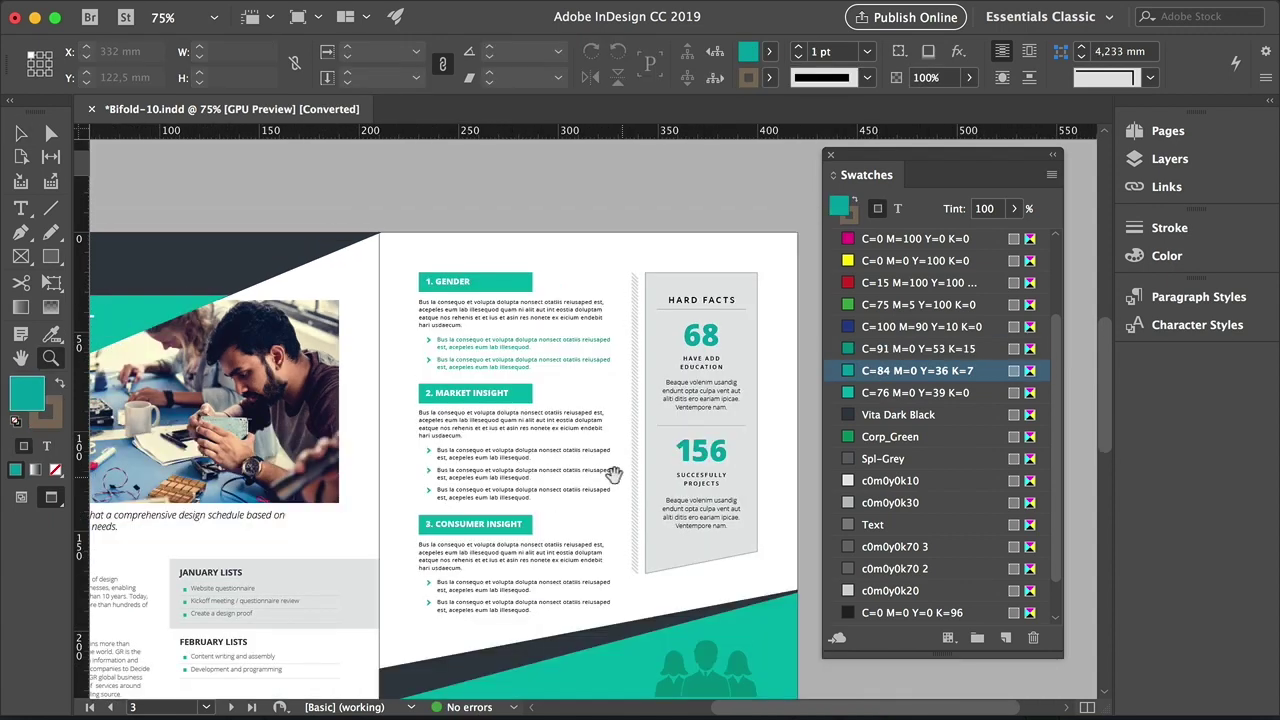
{"action": "scroll", "coordinate": [583, 469], "scroll_direction": "down", "scroll_amount": 1}
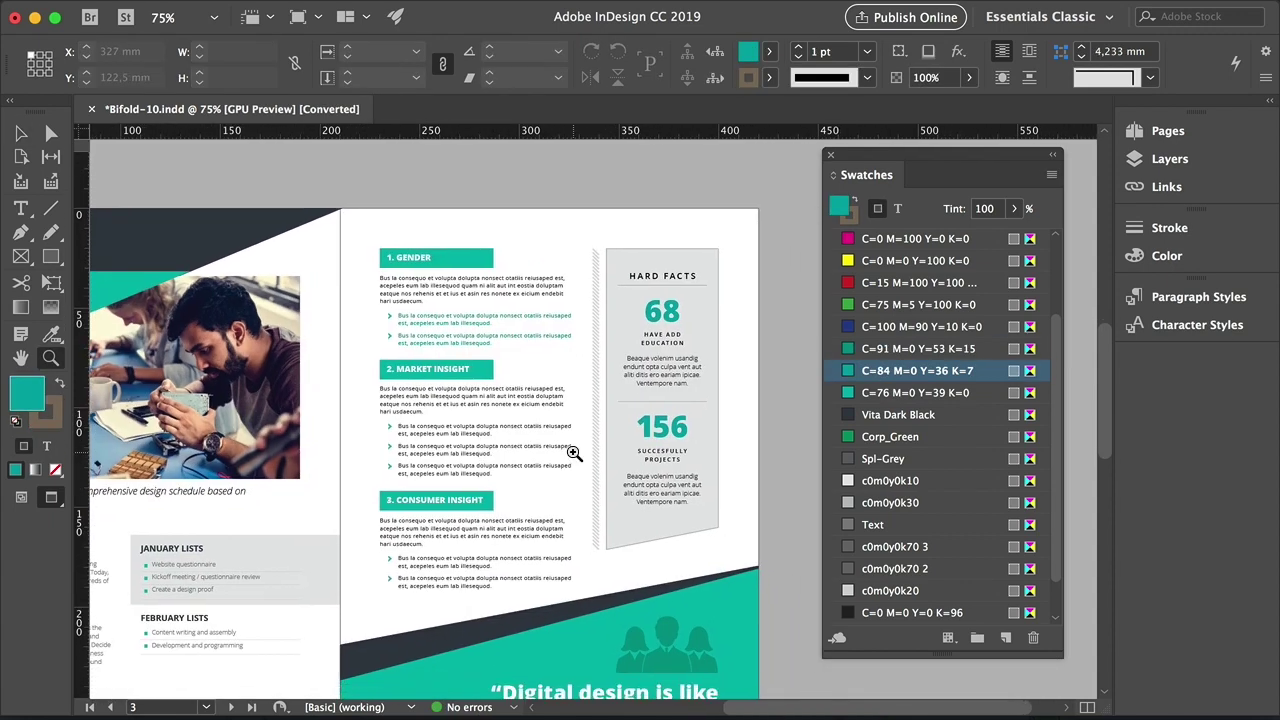
{"action": "key", "text": "v"}
{"action": "left_click", "coordinate": [622, 270]}
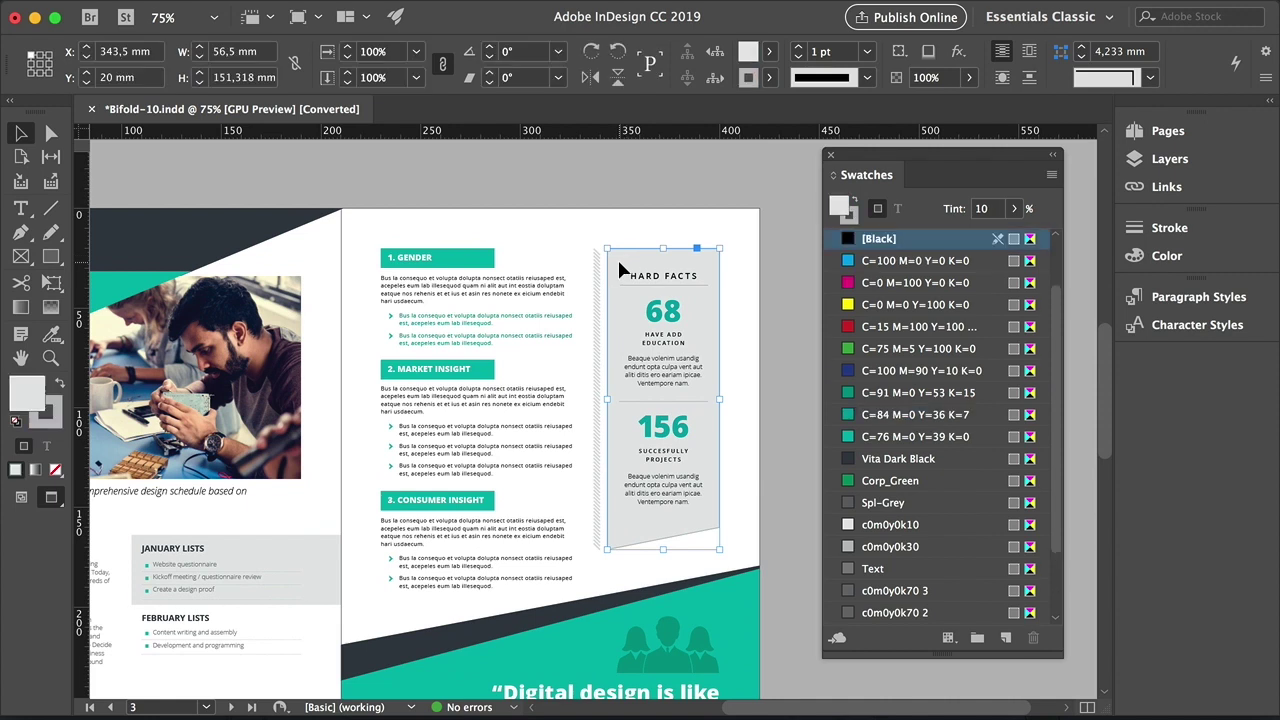
Fill the Hard Facts sidebar with swatch C=76 M=0 Y=39 K=0 at a pale tint.
{"action": "left_click", "coordinate": [947, 437]}
{"action": "left_click", "coordinate": [1014, 208]}
{"action": "mouse_move", "coordinate": [919, 238]}
{"action": "left_mouse_down"}
{"action": "mouse_move", "coordinate": [1015, 236]}
{"action": "mouse_move", "coordinate": [903, 243]}
{"action": "mouse_move", "coordinate": [918, 242]}
{"action": "left_mouse_up"}
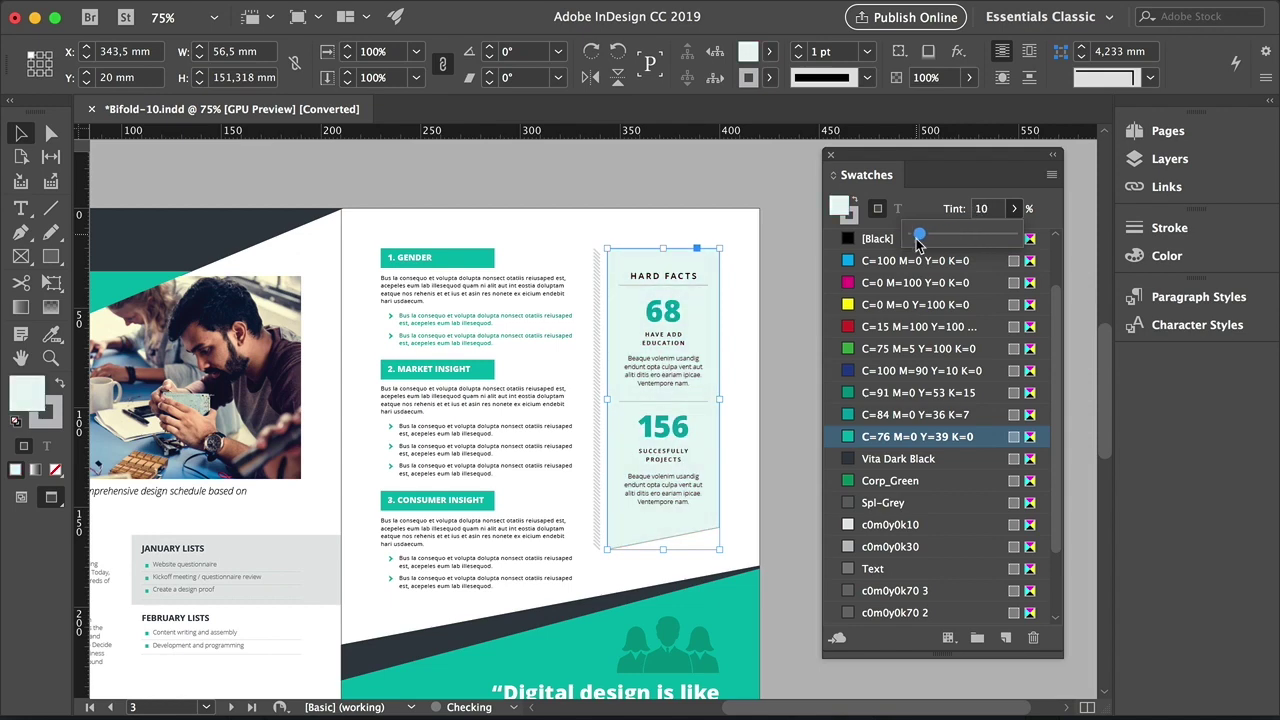
Fill the four testimonial quote marks on the back page with the same teal at 10% tint.
{"action": "key", "text": "z"}
{"action": "left_click", "coordinate": [477, 371], "text": "alt"}
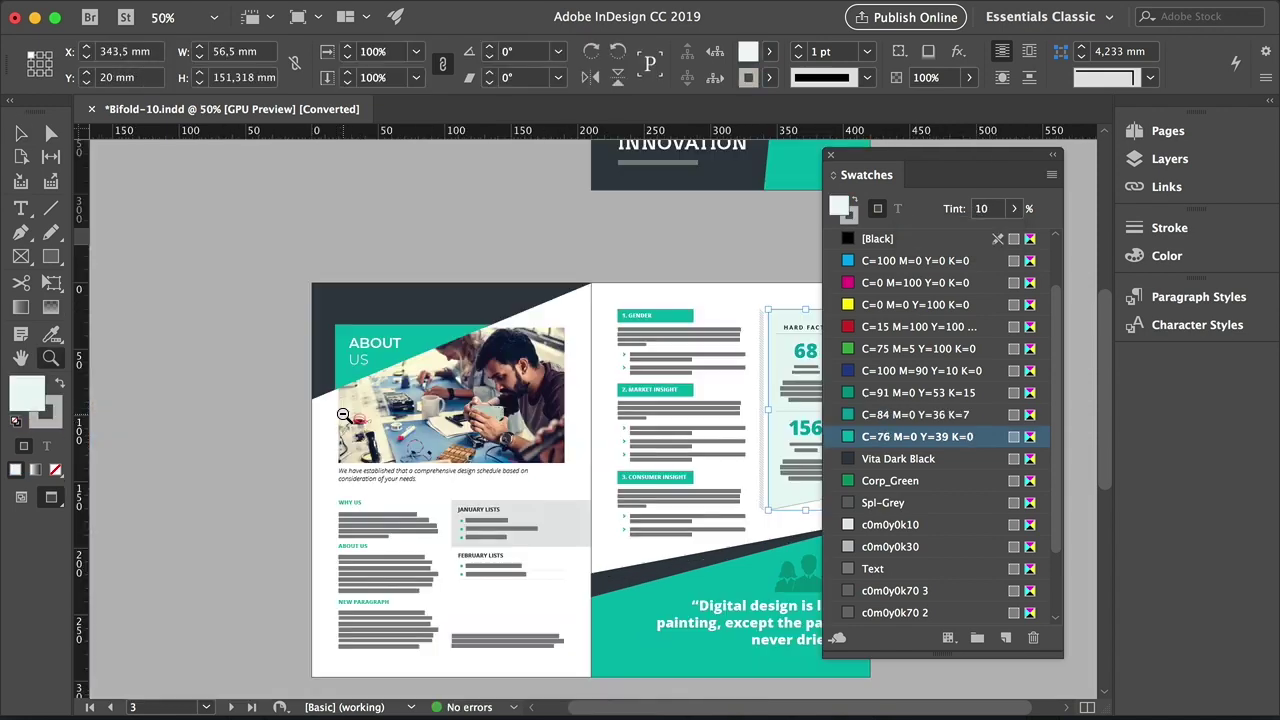
{"action": "scroll", "coordinate": [512, 531], "scroll_direction": "down", "scroll_amount": 10}
{"action": "left_click", "coordinate": [540, 406]}
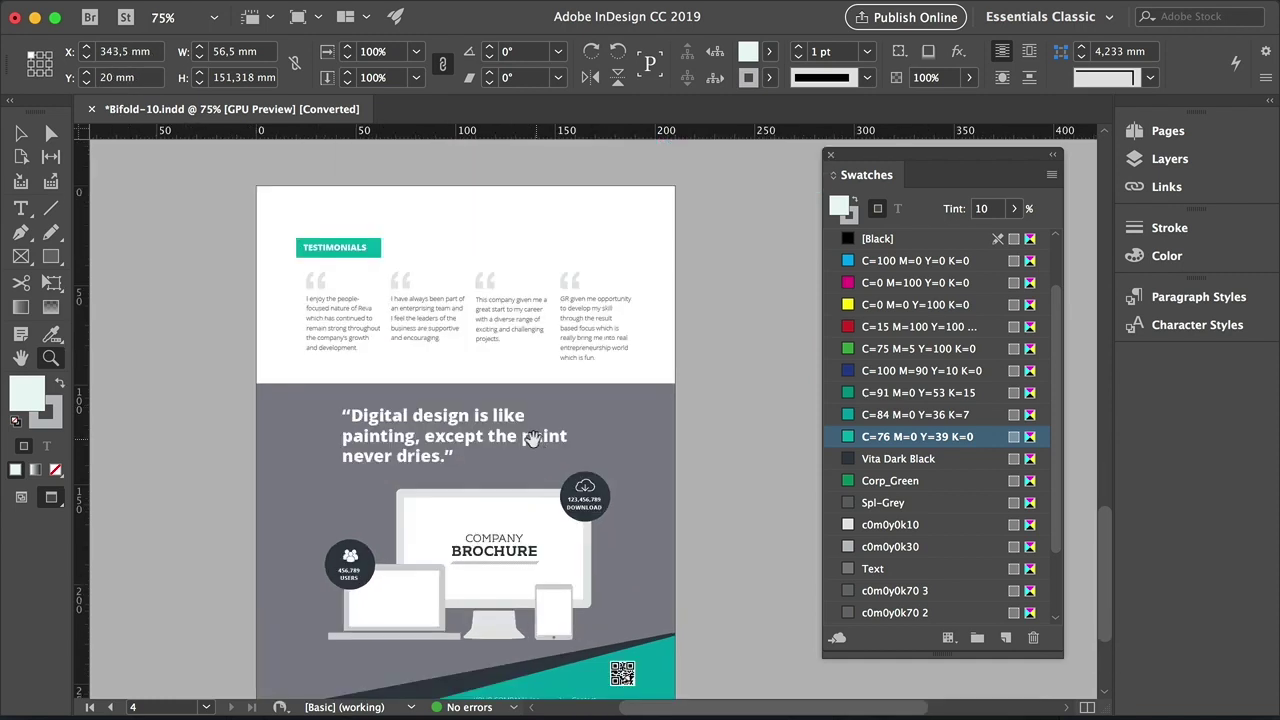
{"action": "scroll", "coordinate": [512, 344], "scroll_direction": "down", "scroll_amount": 3}
{"action": "scroll", "coordinate": [512, 344], "scroll_direction": "up", "scroll_amount": 1}
{"action": "key", "text": "v"}
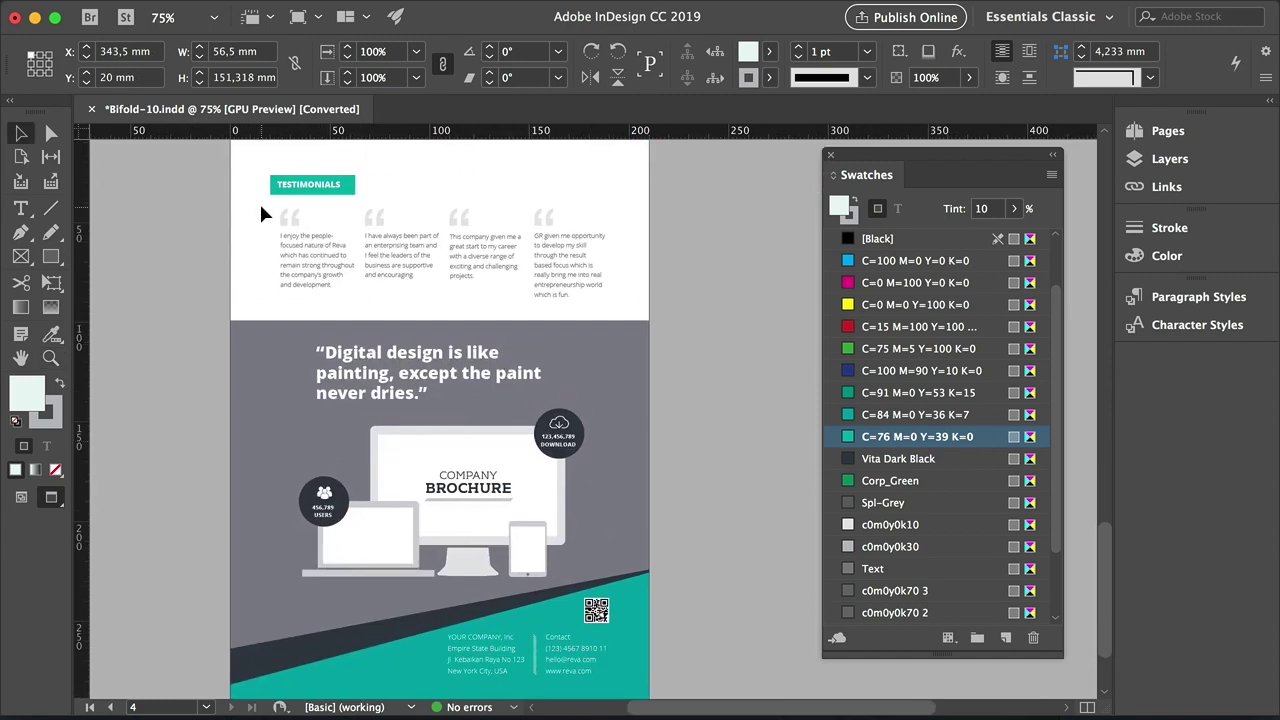
{"action": "left_click", "coordinate": [585, 222]}
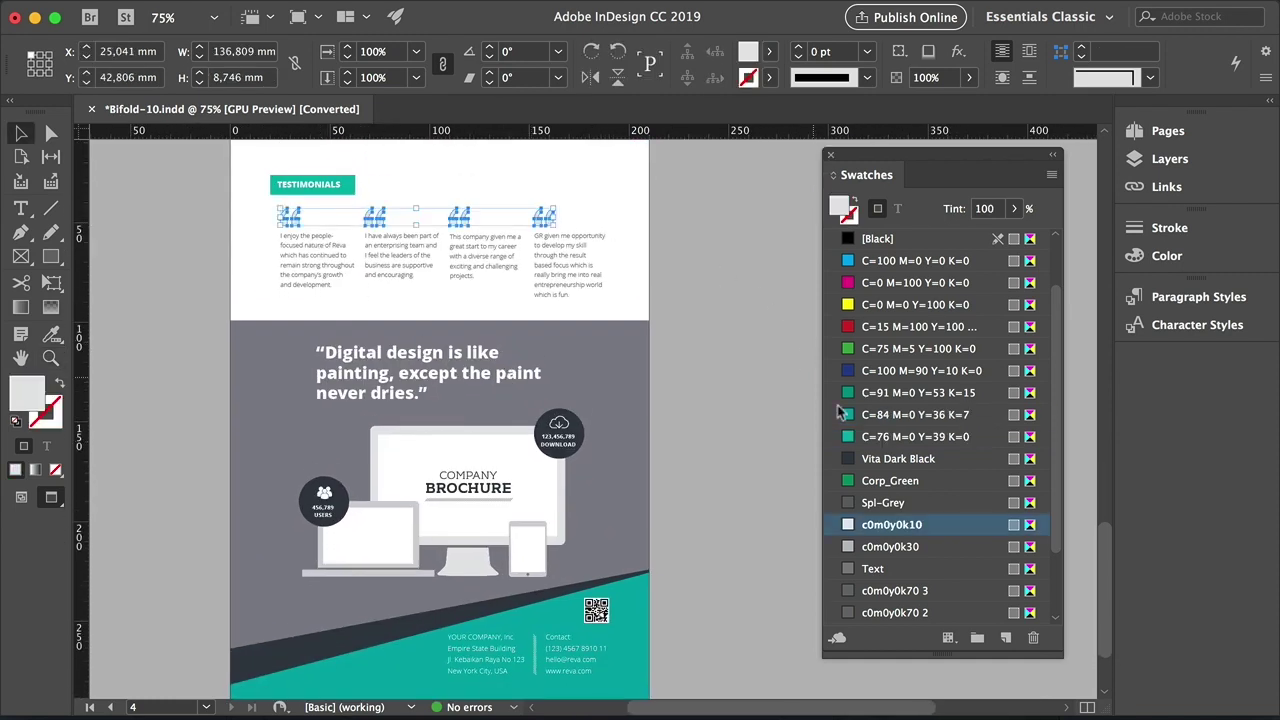
{"action": "left_click", "coordinate": [880, 436]}
{"action": "left_click", "coordinate": [1014, 208]}
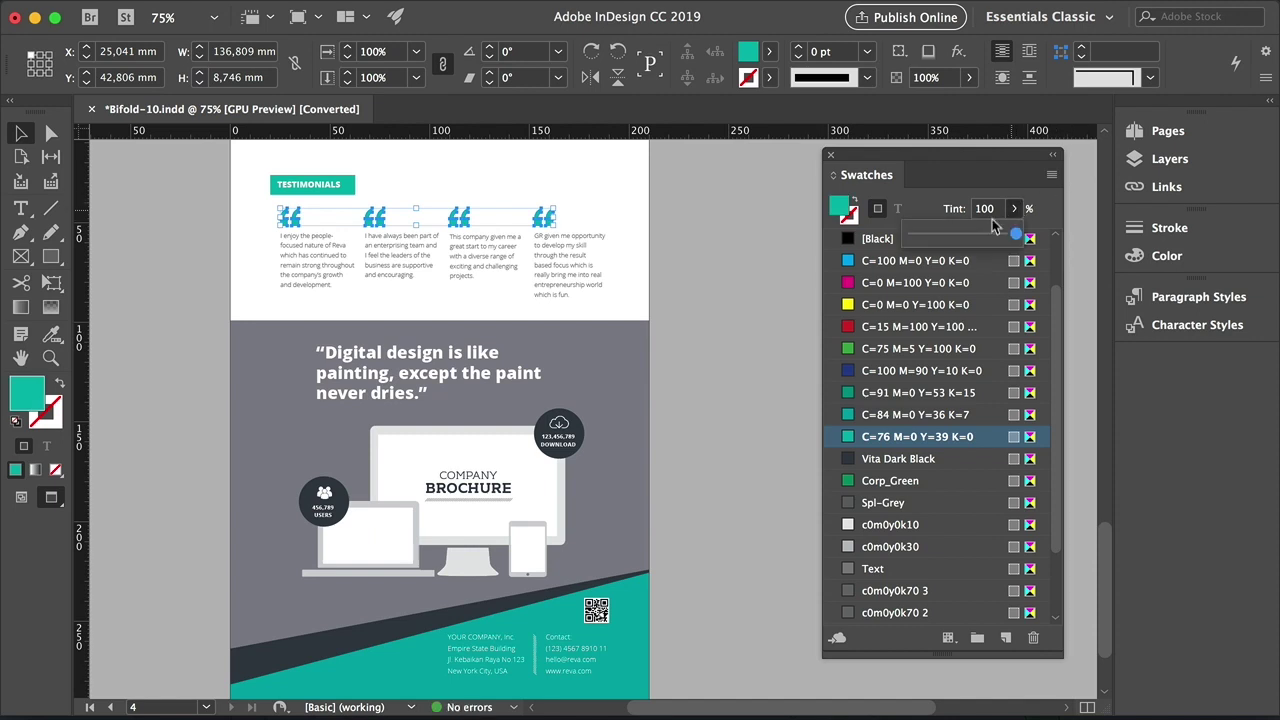
{"action": "left_click", "coordinate": [916, 236]}
{"action": "left_click_drag", "start_coordinate": [921, 236], "coordinate": [916, 236]}
{"action": "left_click", "coordinate": [763, 322]}
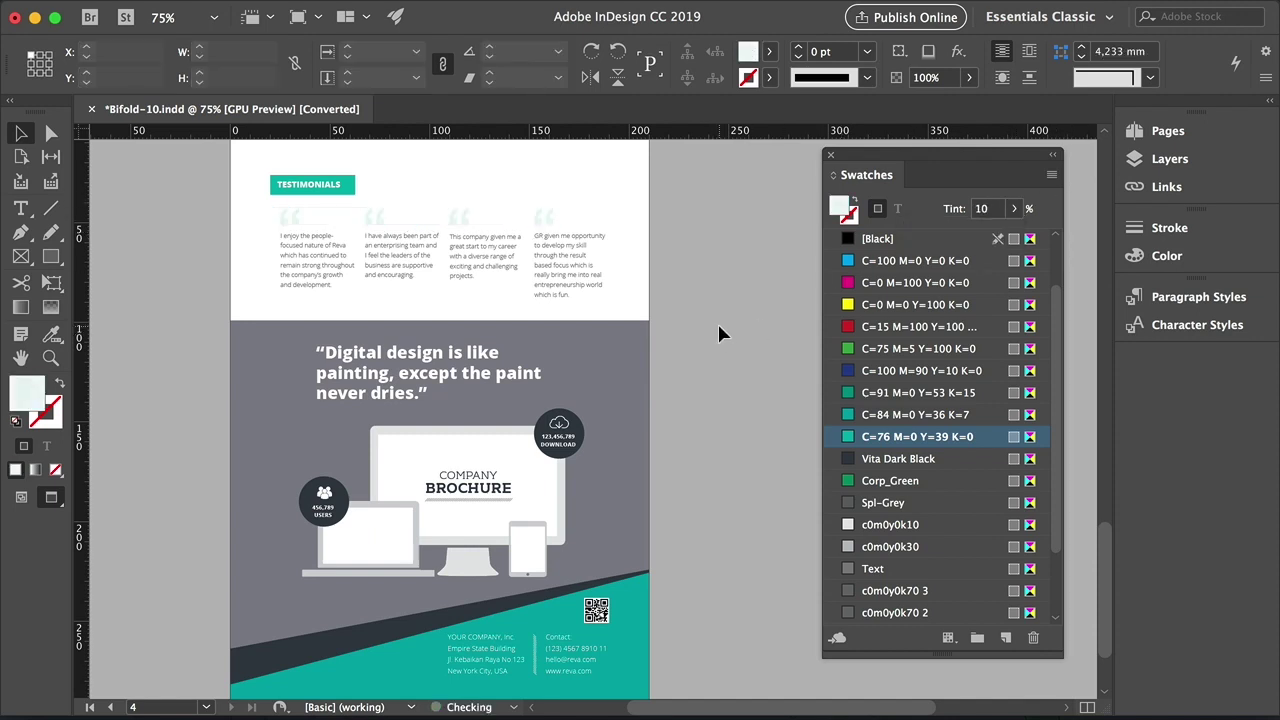
Delete the quote and device illustration, including leftover white pieces, from the back page.
{"action": "key", "text": "a"}
{"action": "left_click", "coordinate": [428, 408]}
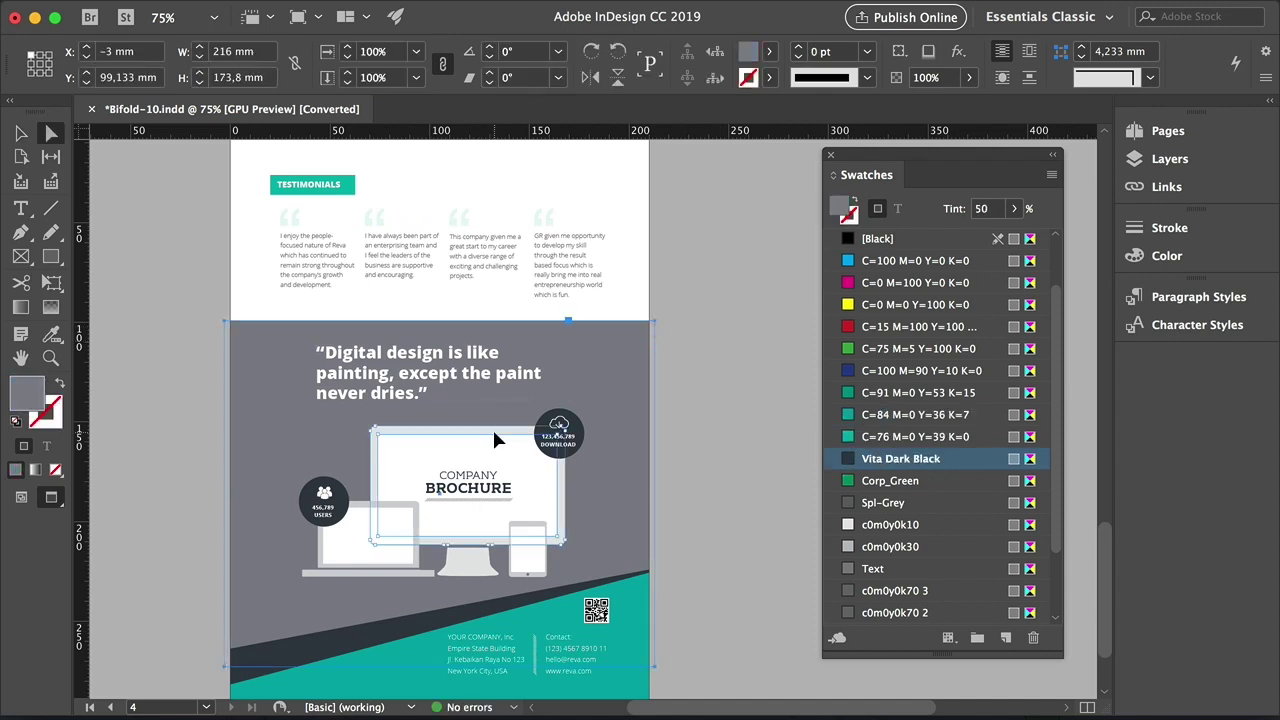
{"action": "left_click", "coordinate": [176, 347]}
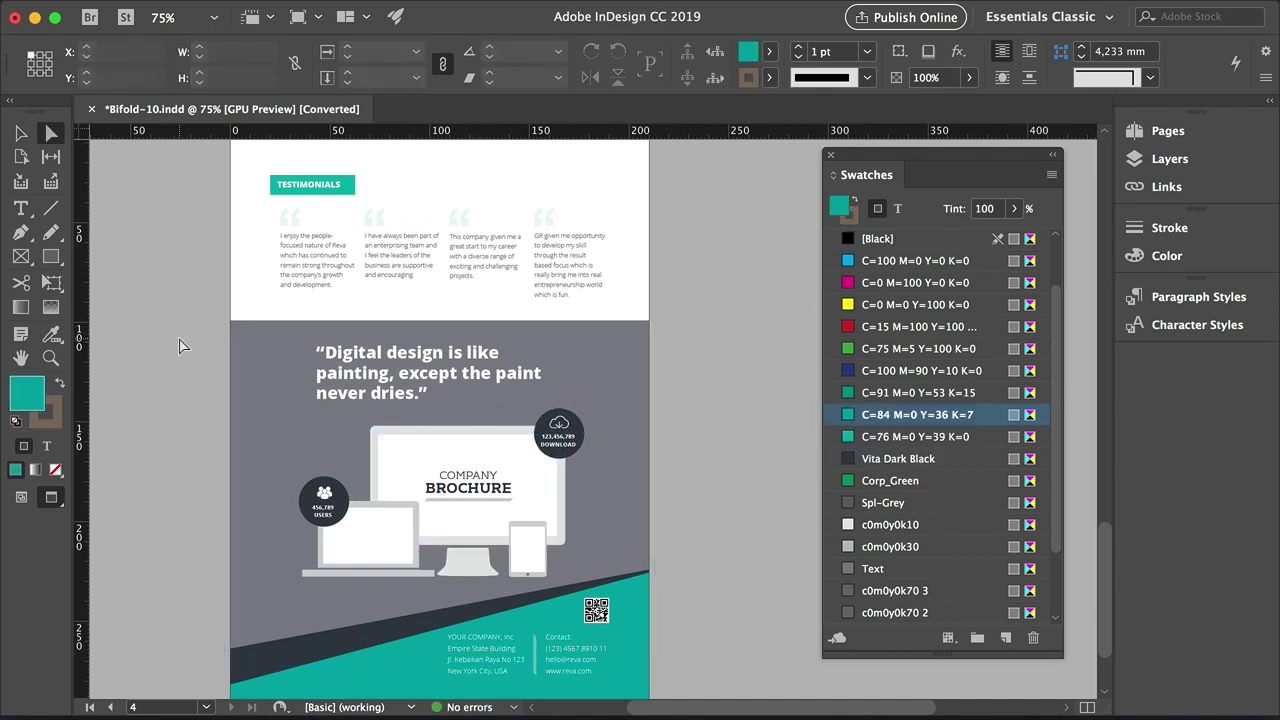
{"action": "left_click_drag", "start_coordinate": [176, 347], "coordinate": [614, 562]}
{"action": "key", "text": "Delete"}
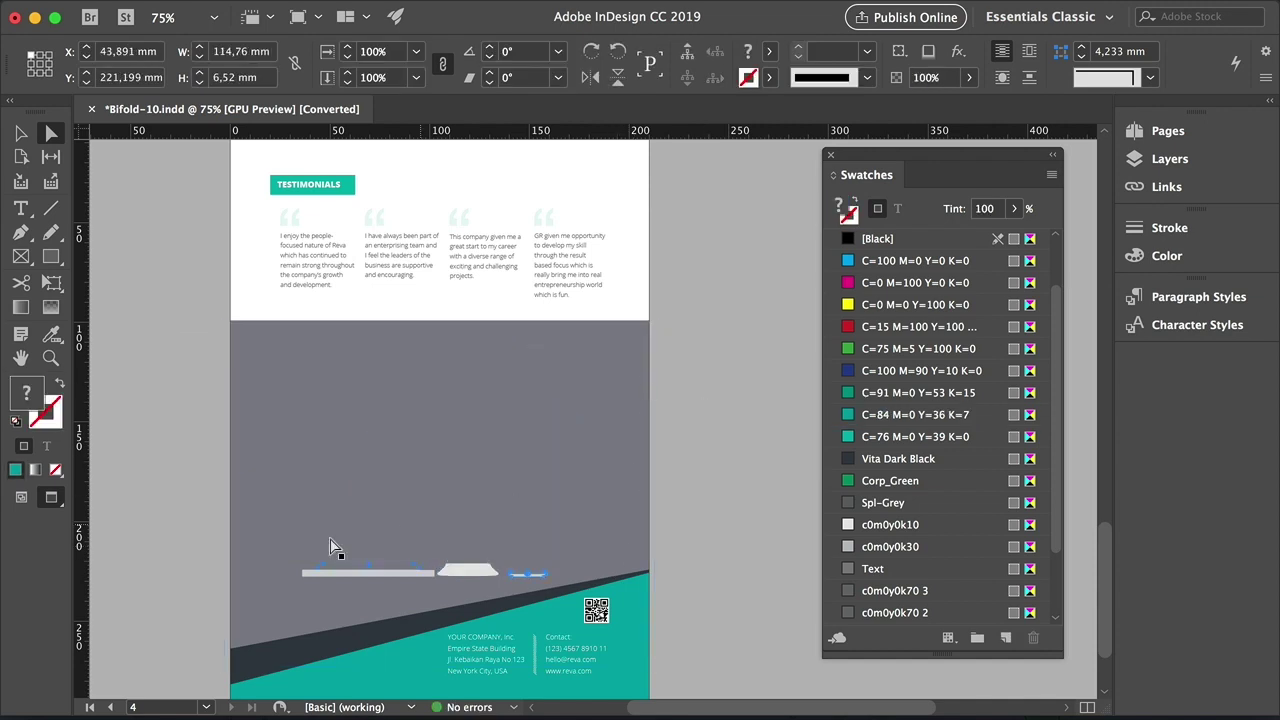
{"action": "left_click", "coordinate": [490, 518]}
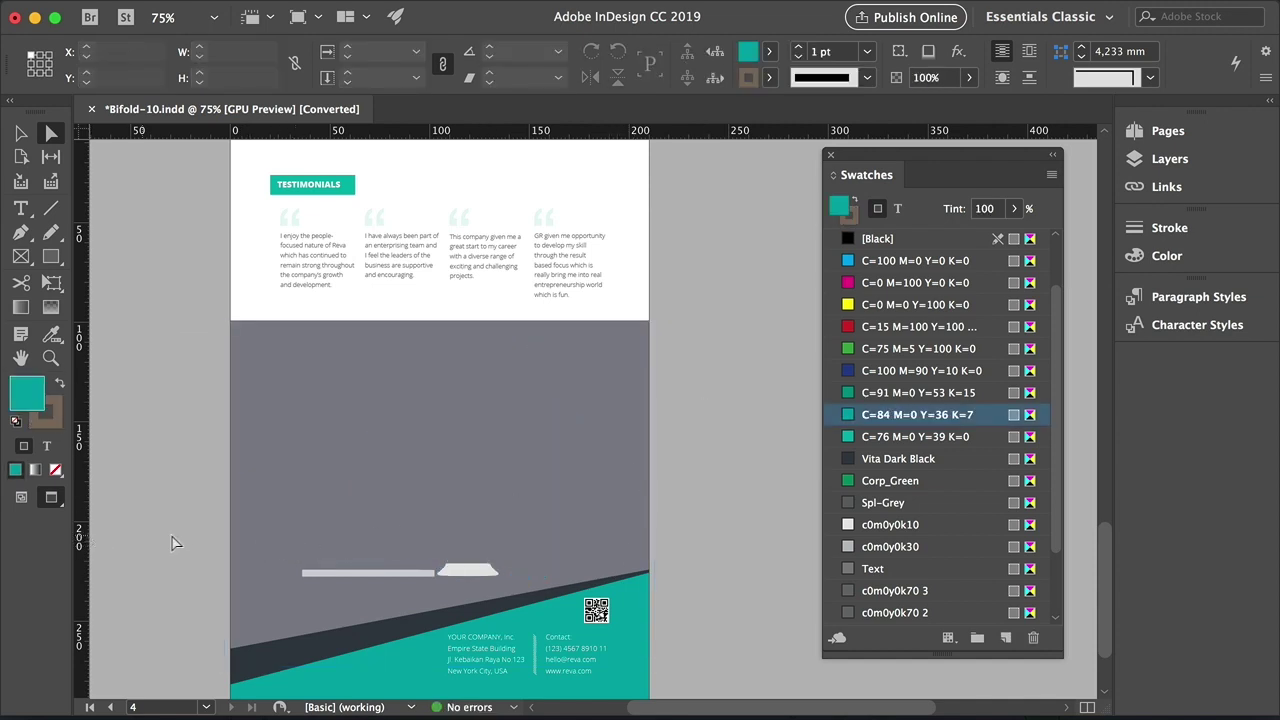
{"action": "left_click_drag", "start_coordinate": [174, 533], "coordinate": [512, 583]}
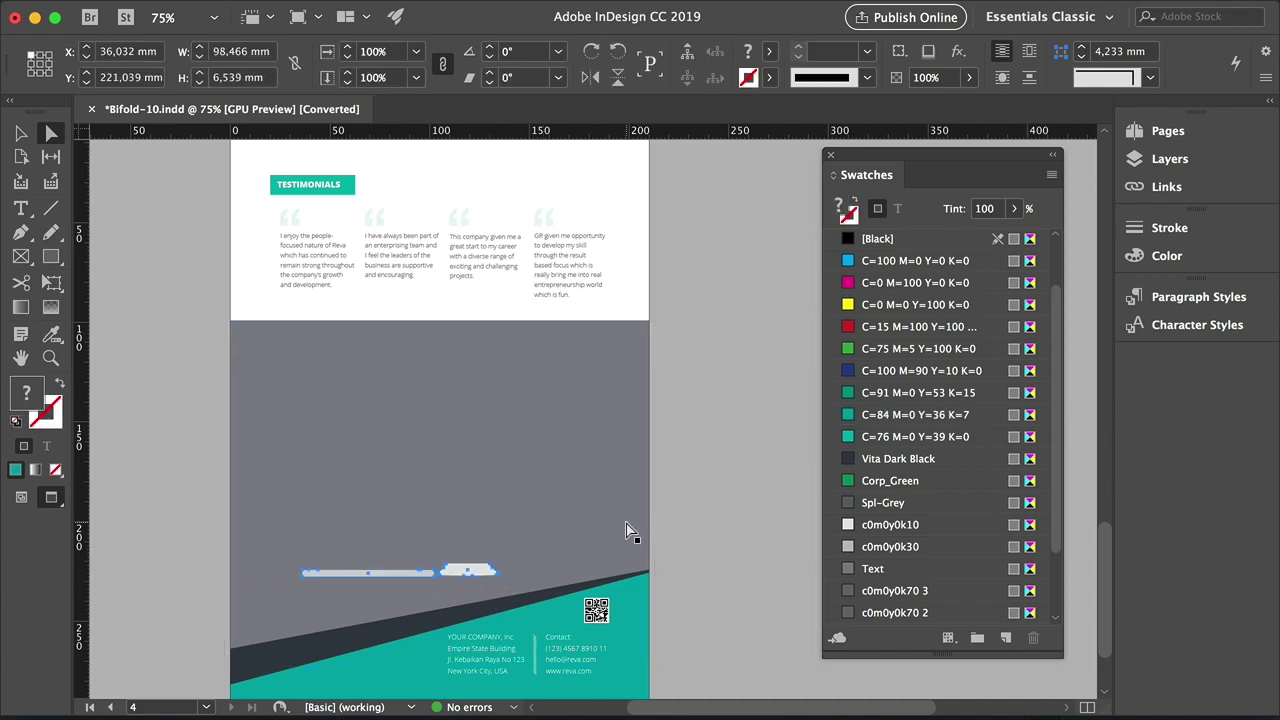
{"action": "key", "text": "Delete"}
Place colleagues-working-at-a-desk-PWYEFTW.jpg into the grey rectangle, replacing the selected item.
{"action": "left_click", "coordinate": [514, 513]}
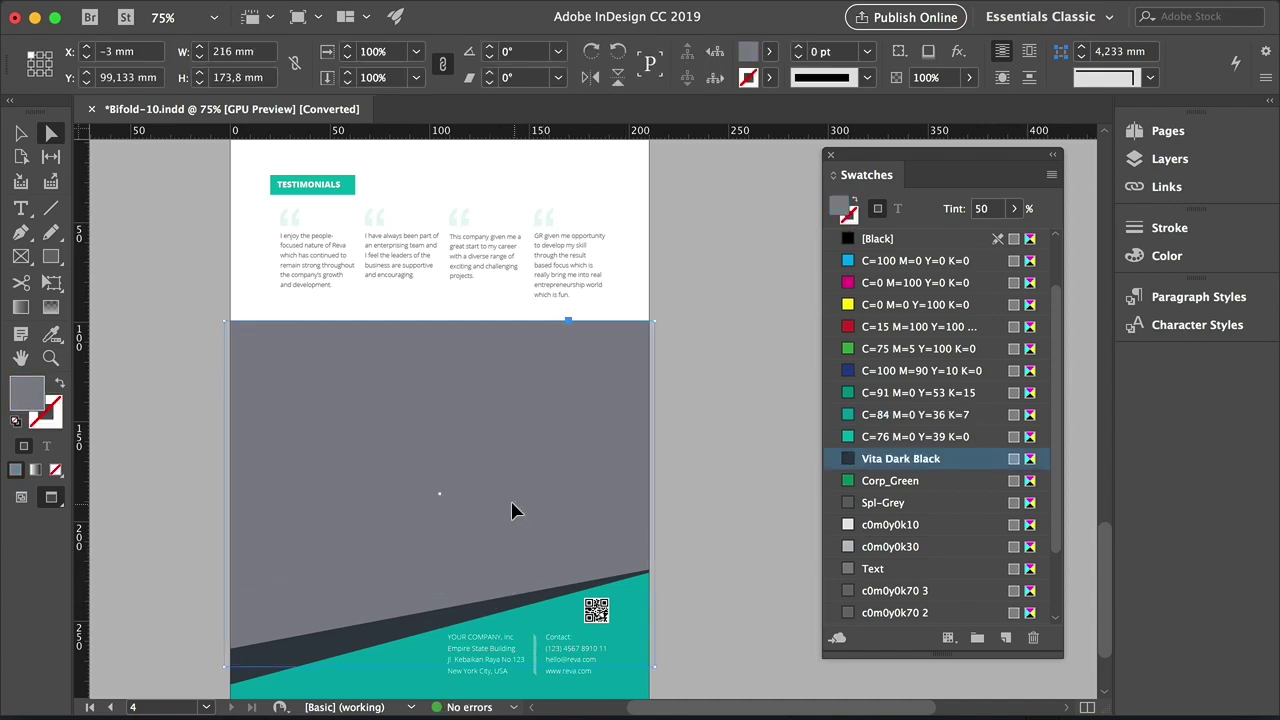
{"action": "key", "text": "super+d"}
{"action": "left_click", "coordinate": [698, 207]}
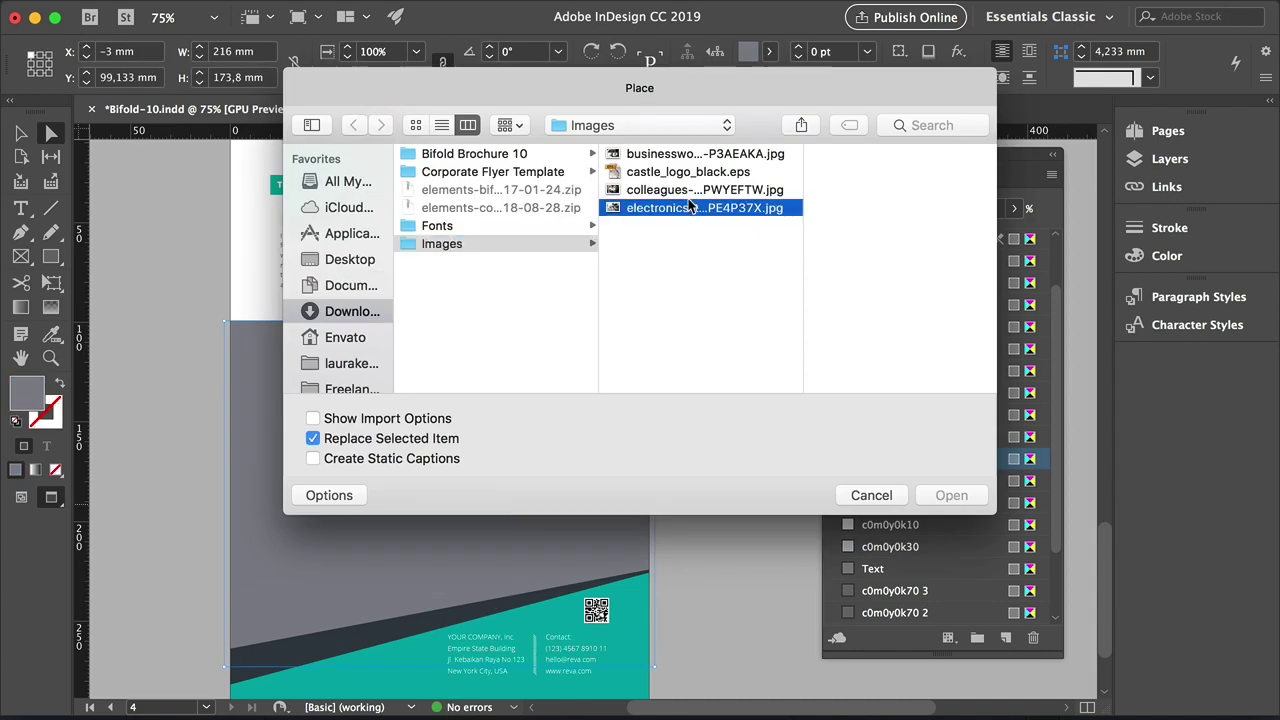
{"action": "left_click", "coordinate": [645, 190]}
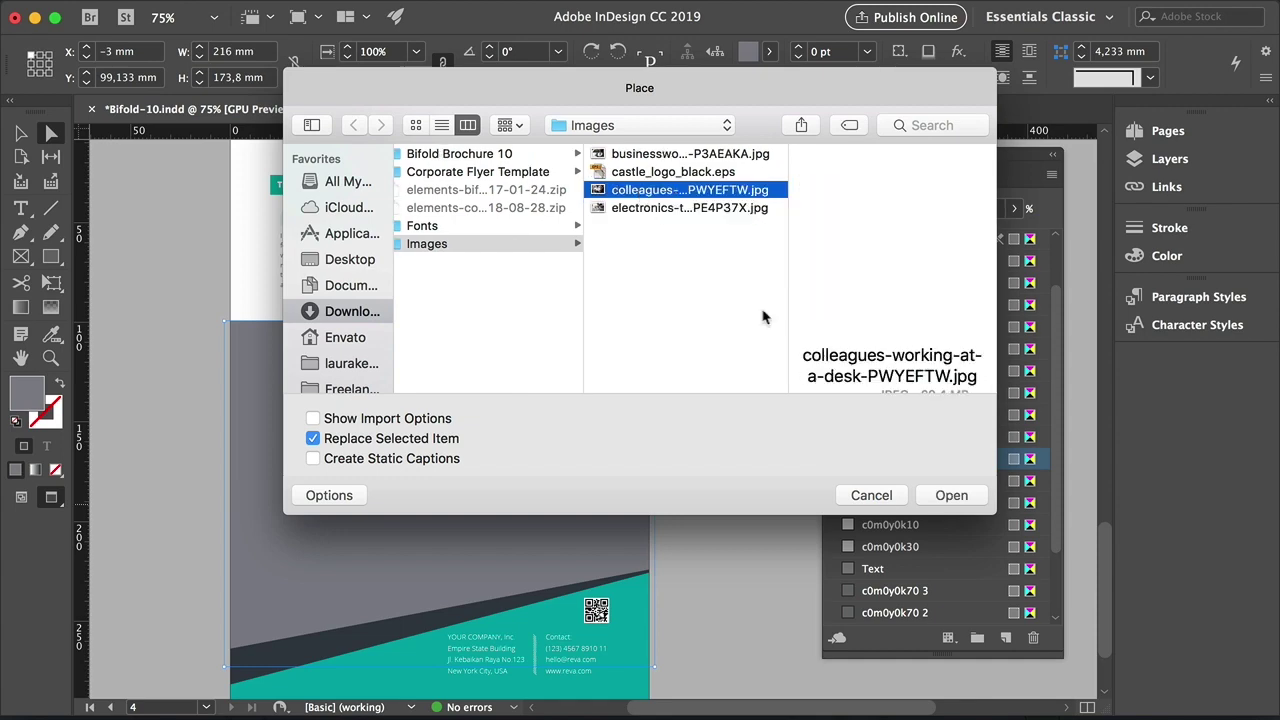
{"action": "left_click", "coordinate": [966, 499]}
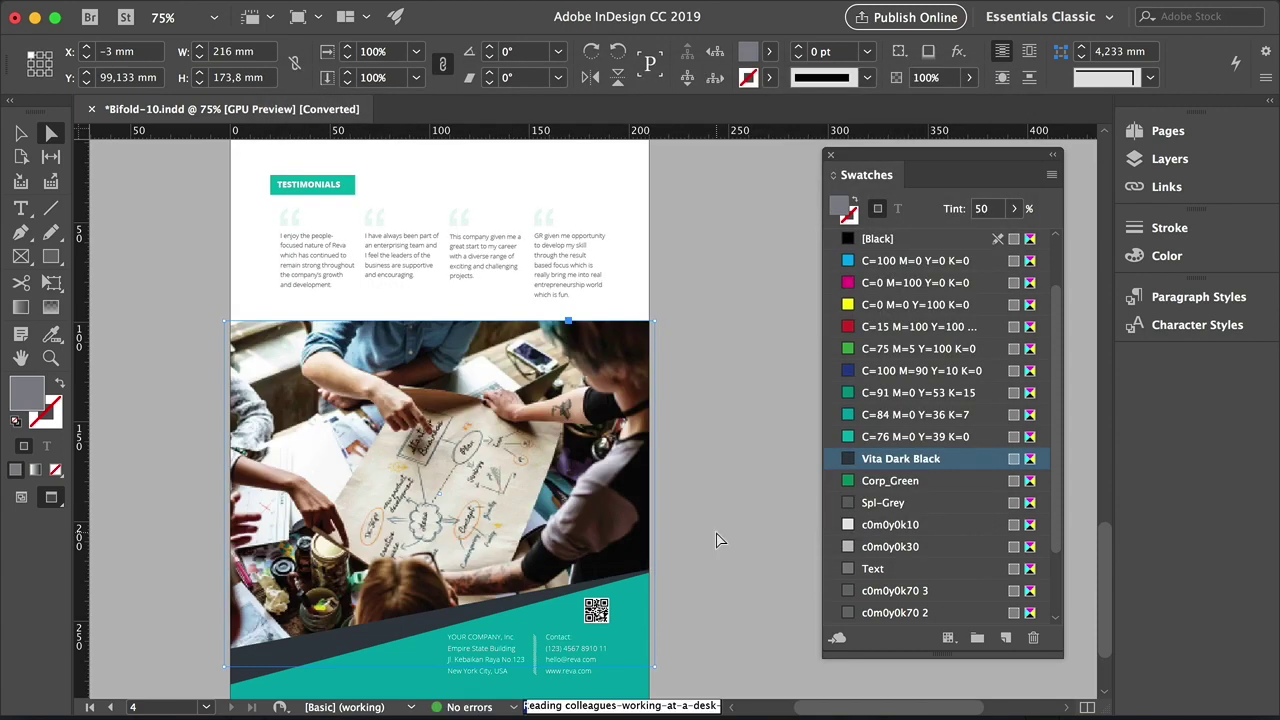
Deselect the new image frame and return to Normal view with frame edges and guides showing.
{"action": "key", "text": "v"}
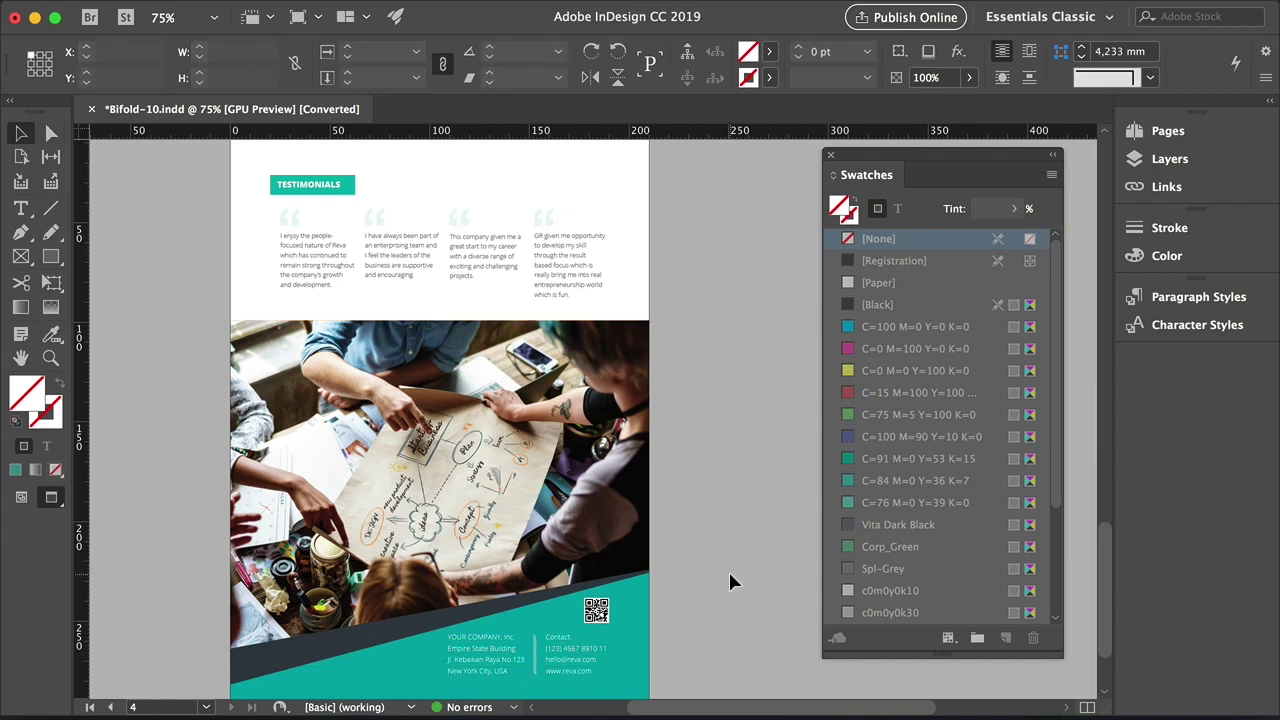
{"action": "left_click", "coordinate": [728, 569]}
{"action": "key", "text": "w"}
Scroll and pan the layout up to the top of cover page 1.
{"action": "scroll", "coordinate": [728, 582], "scroll_direction": "down", "scroll_amount": 5}
{"action": "scroll", "coordinate": [728, 582], "scroll_direction": "left", "scroll_amount": 5}
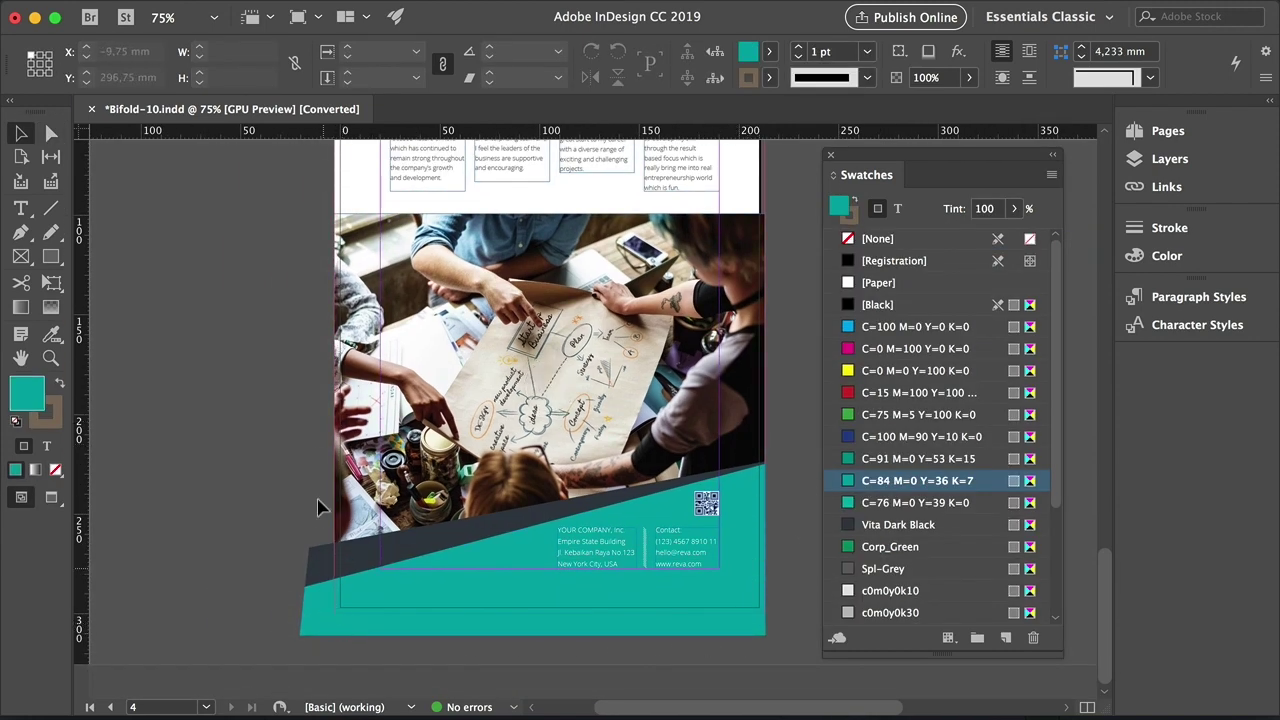
{"action": "scroll", "coordinate": [320, 460], "scroll_direction": "up", "scroll_amount": 10}
{"action": "scroll", "coordinate": [501, 590], "scroll_direction": "right", "scroll_amount": 3}
{"action": "scroll", "coordinate": [501, 590], "scroll_direction": "up", "scroll_amount": 5}
{"action": "scroll", "coordinate": [501, 590], "scroll_direction": "right", "scroll_amount": 2}
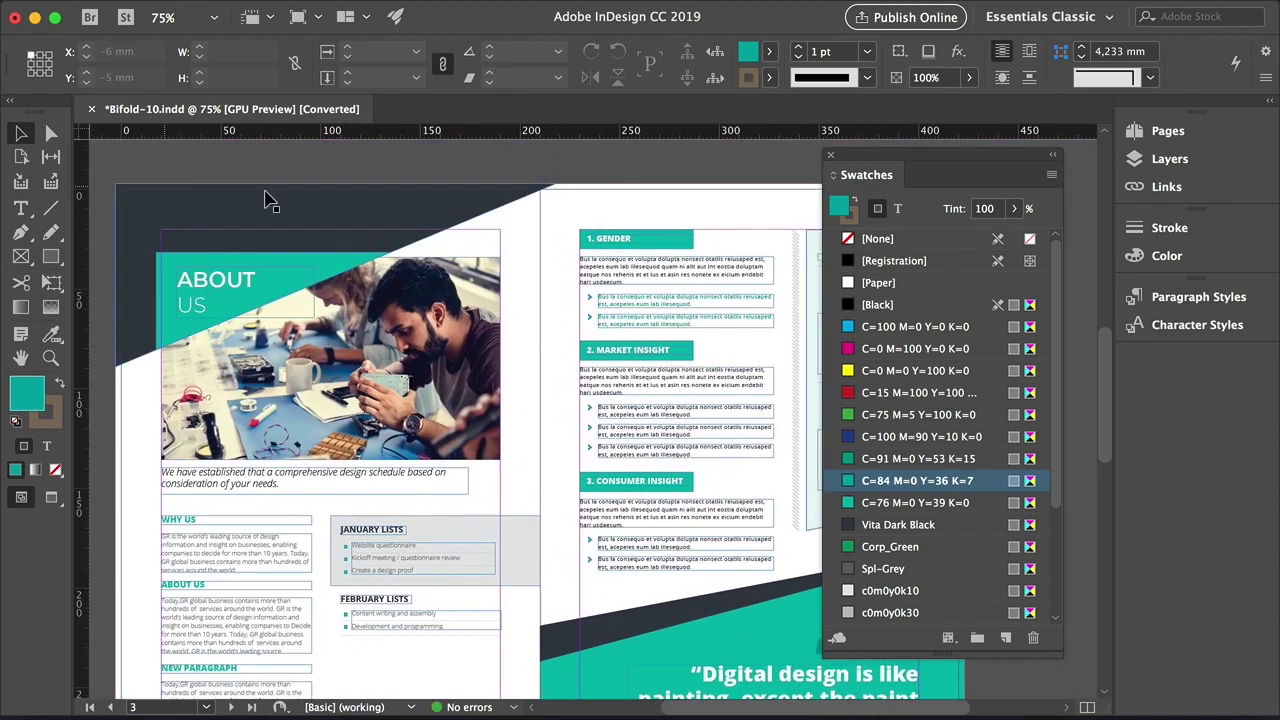
{"action": "scroll", "coordinate": [729, 420], "scroll_direction": "down", "scroll_amount": 5}
{"action": "scroll", "coordinate": [729, 420], "scroll_direction": "right", "scroll_amount": 8}
{"action": "scroll", "coordinate": [635, 311], "scroll_direction": "up", "scroll_amount": 15}
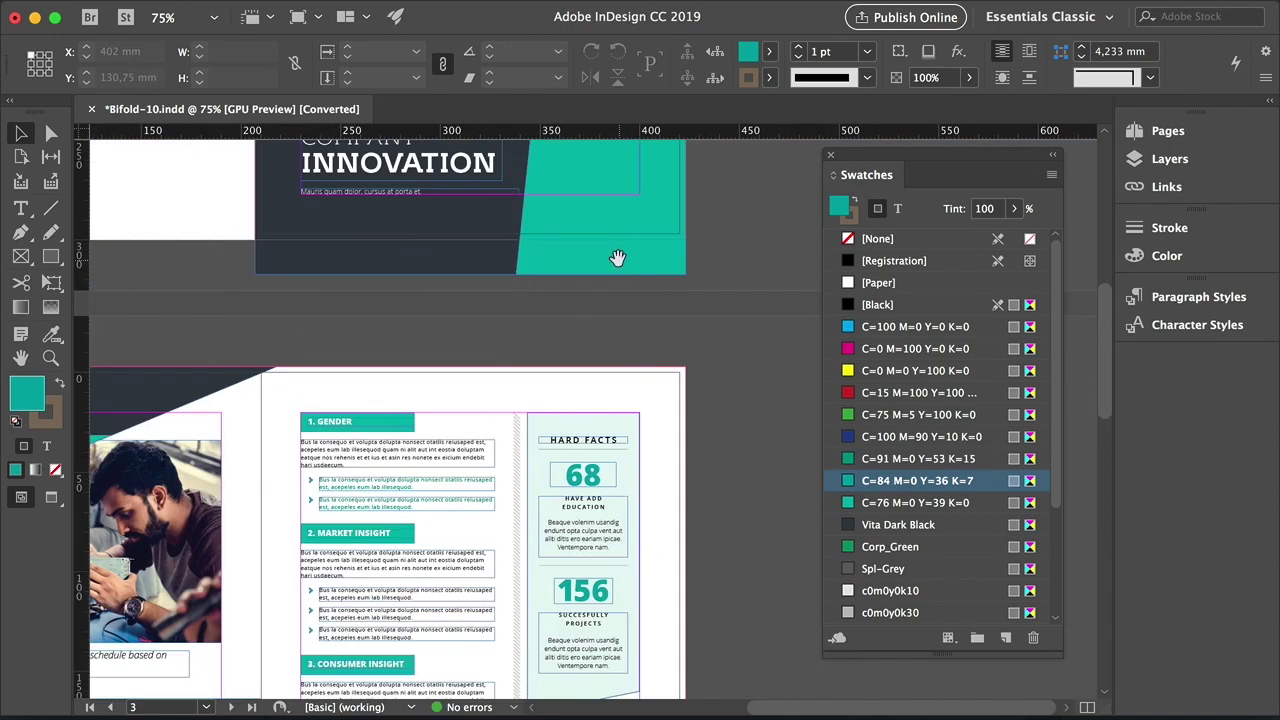
{"action": "left_click_drag", "start_coordinate": [619, 210], "coordinate": [627, 465]}
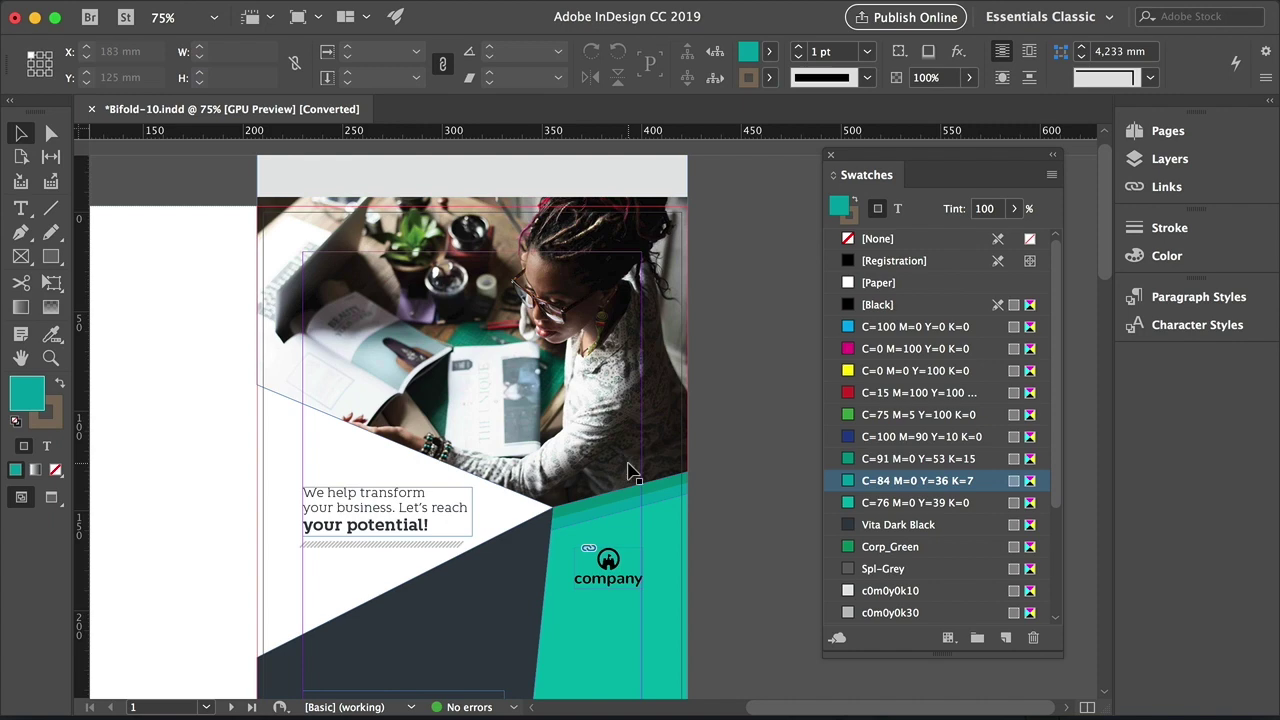
Export the brochure as Adobe PDF (Print) into a new 'Export' folder in Downloads.
{"action": "key", "text": "super+e"}
{"action": "left_click", "coordinate": [606, 222]}
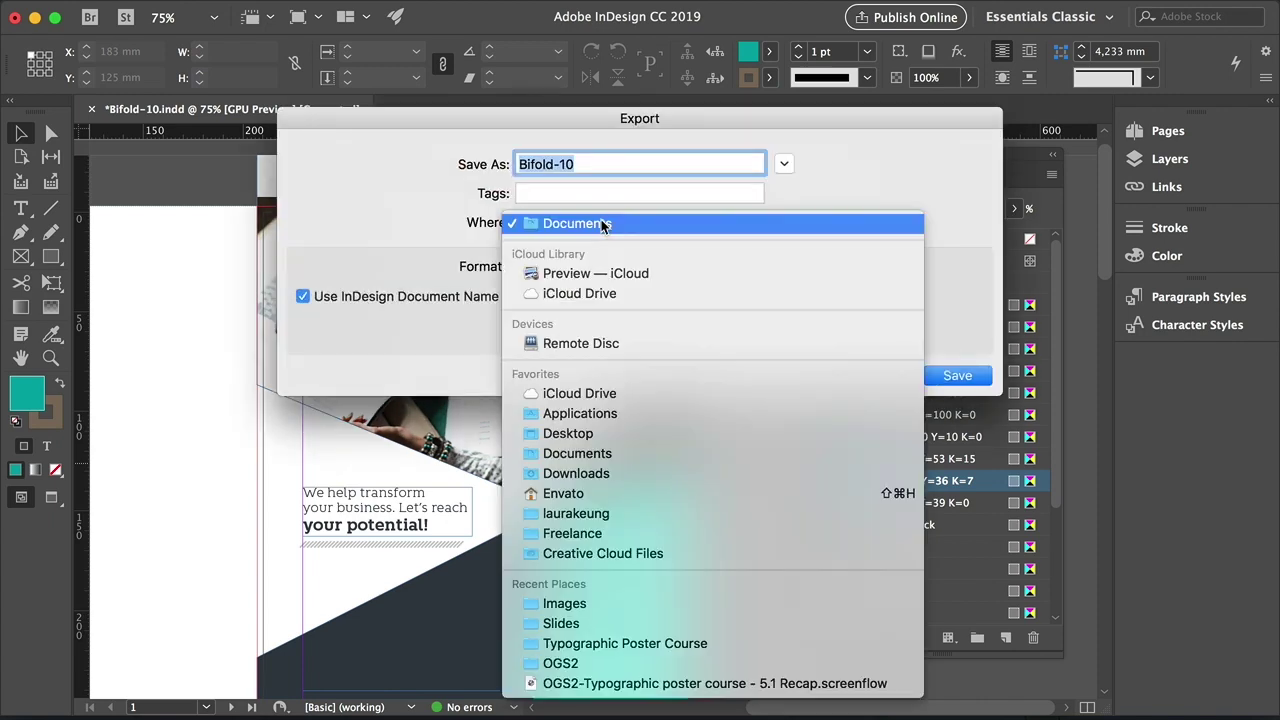
{"action": "left_click", "coordinate": [784, 163]}
{"action": "left_click", "coordinate": [784, 163]}
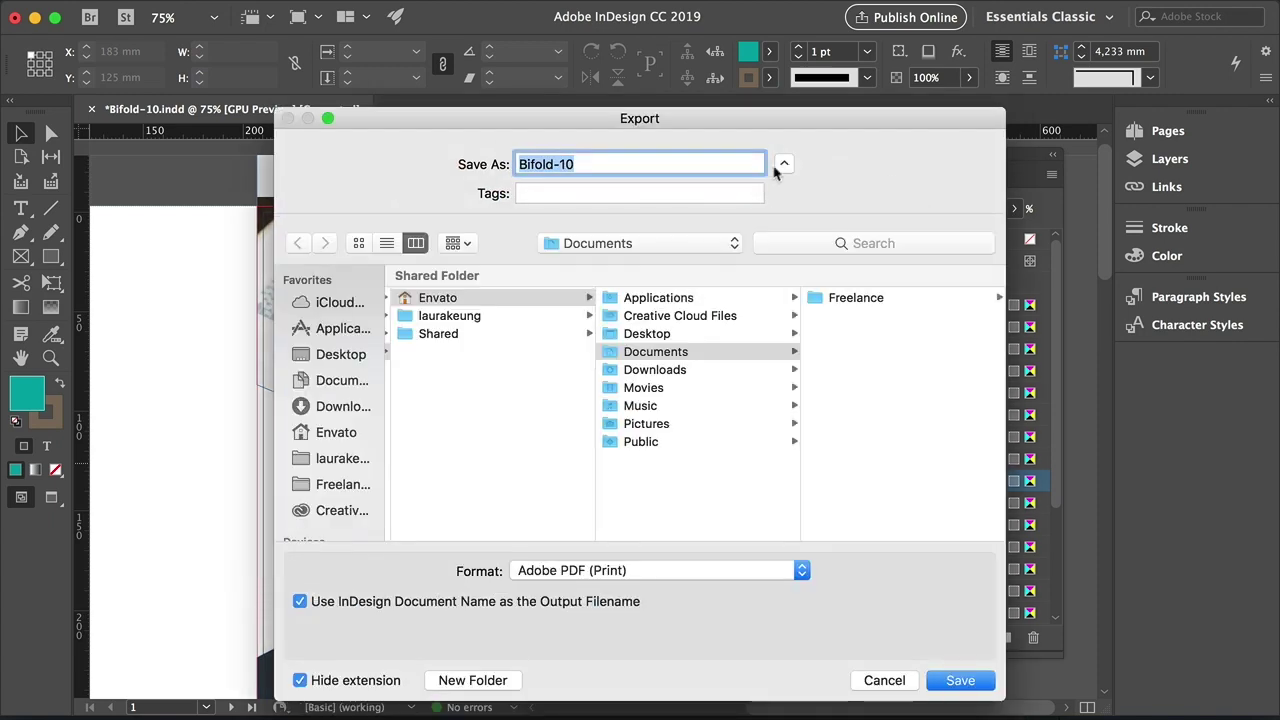
{"action": "left_click", "coordinate": [335, 406]}
{"action": "left_click", "coordinate": [473, 680]}
{"action": "type", "text": "Export"}
{"action": "key", "text": "Return"}
{"action": "left_click", "coordinate": [596, 570]}
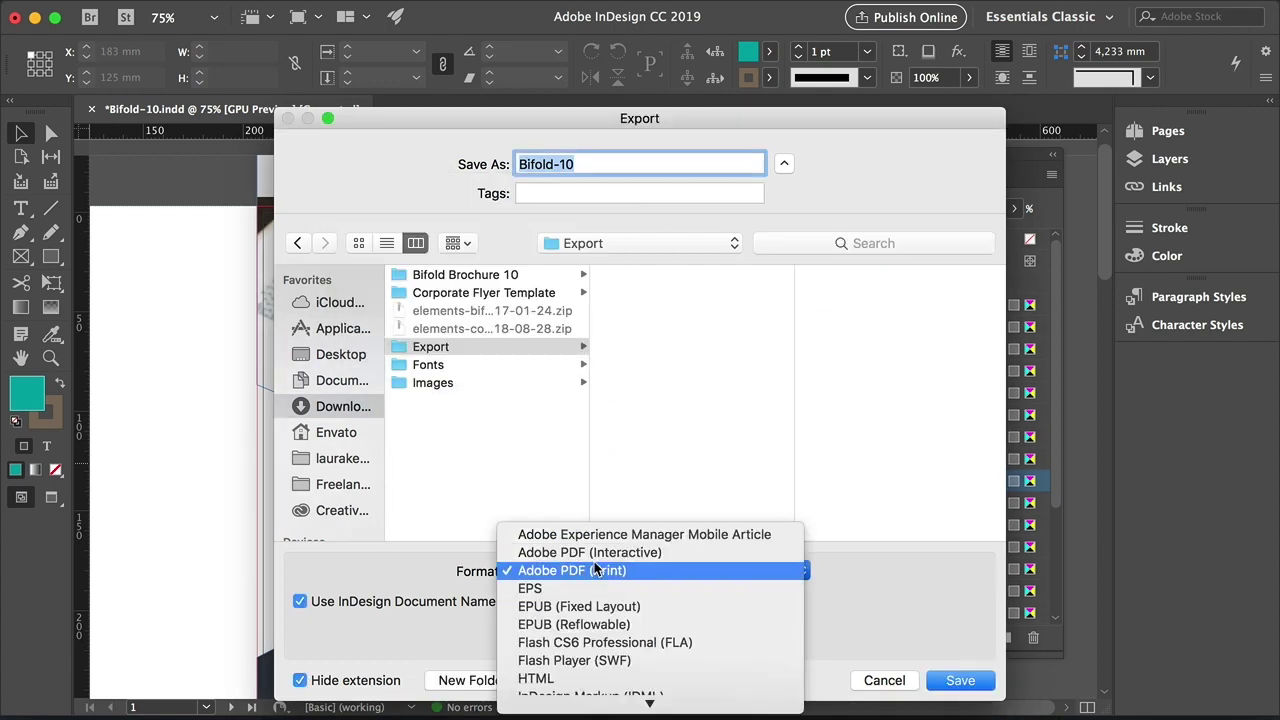
{"action": "left_click", "coordinate": [572, 570]}
{"action": "left_click", "coordinate": [958, 681]}
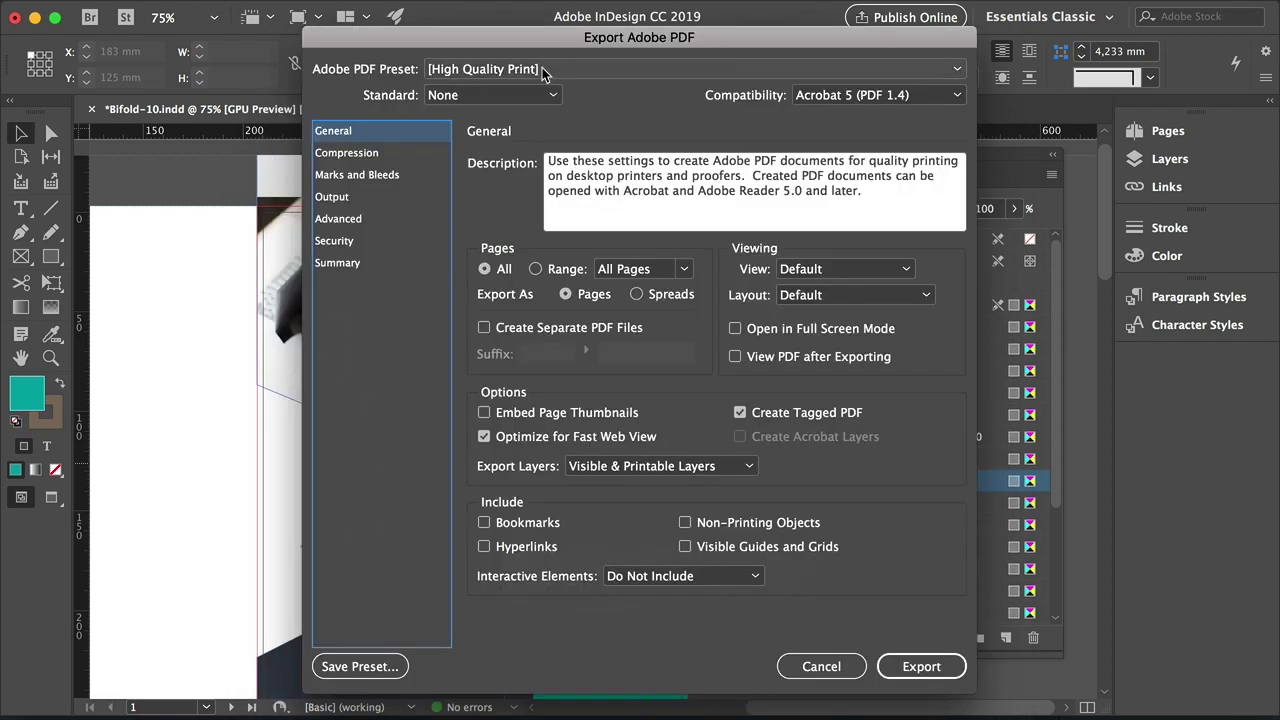
Export with the Press Quality preset, all printer's marks and the document's 3 mm bleed.
{"action": "left_click", "coordinate": [543, 70]}
{"action": "left_click", "coordinate": [505, 169]}
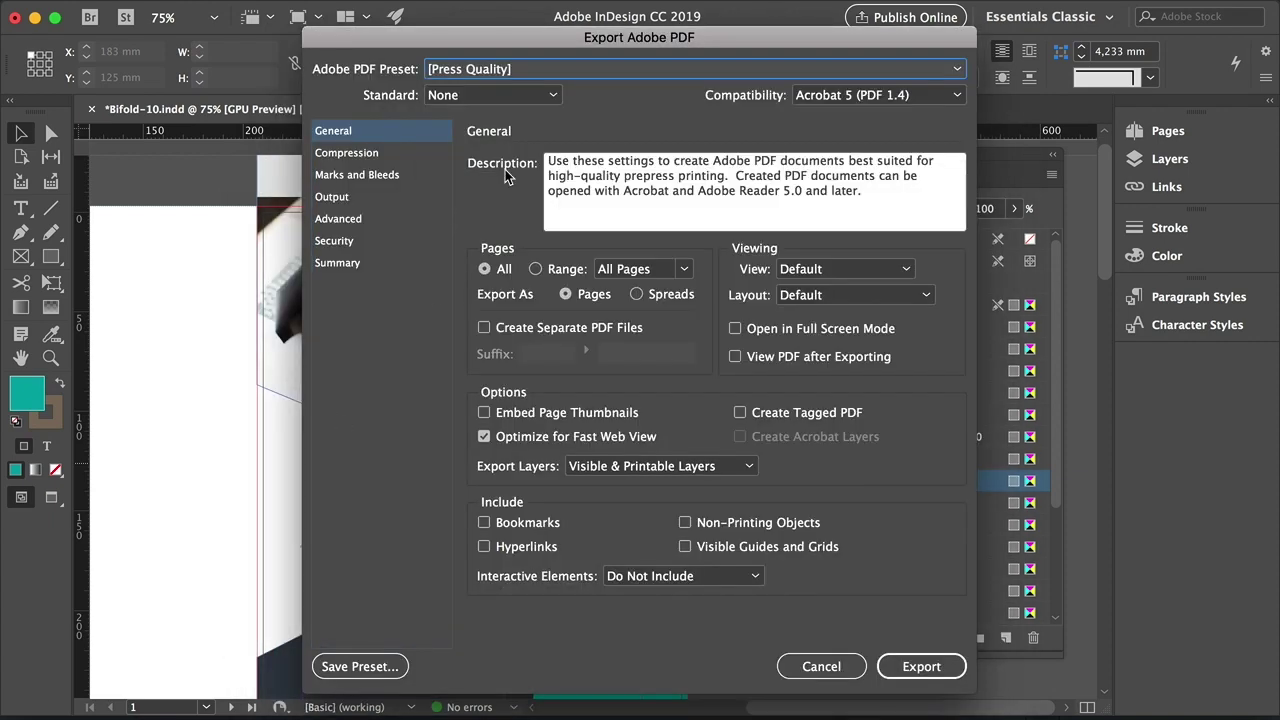
{"action": "left_click", "coordinate": [396, 175]}
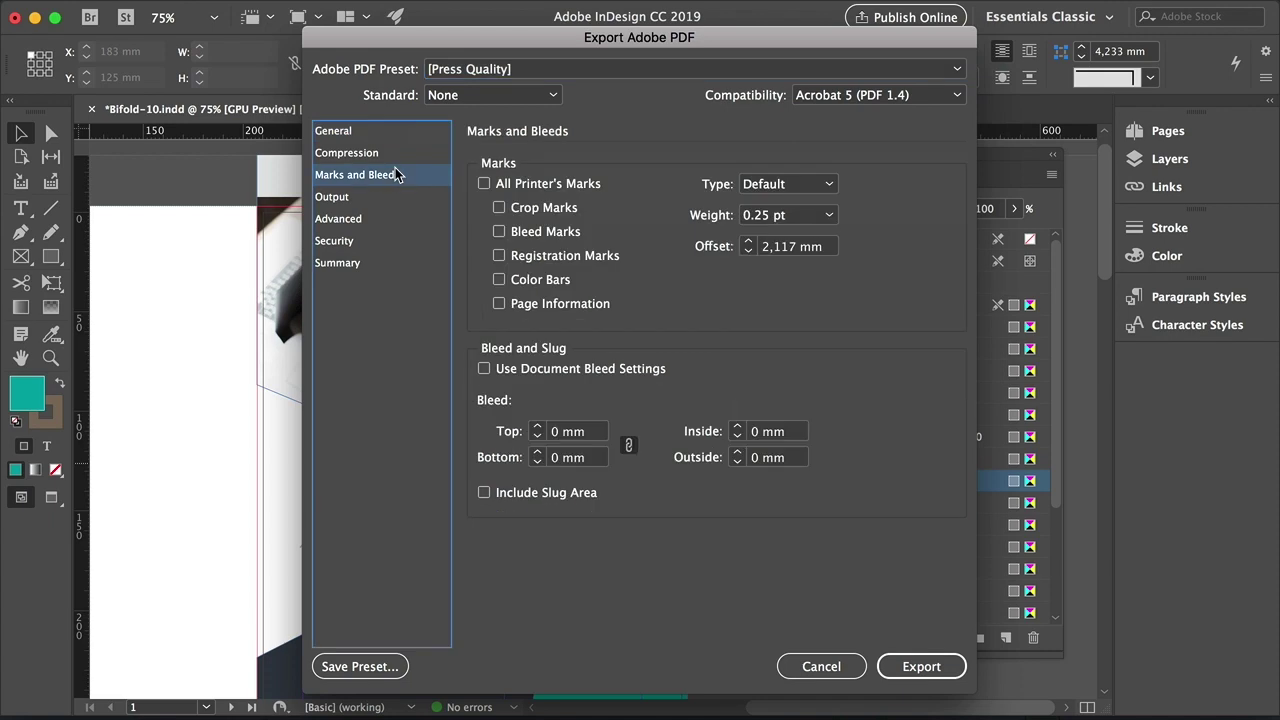
{"action": "left_click", "coordinate": [485, 184]}
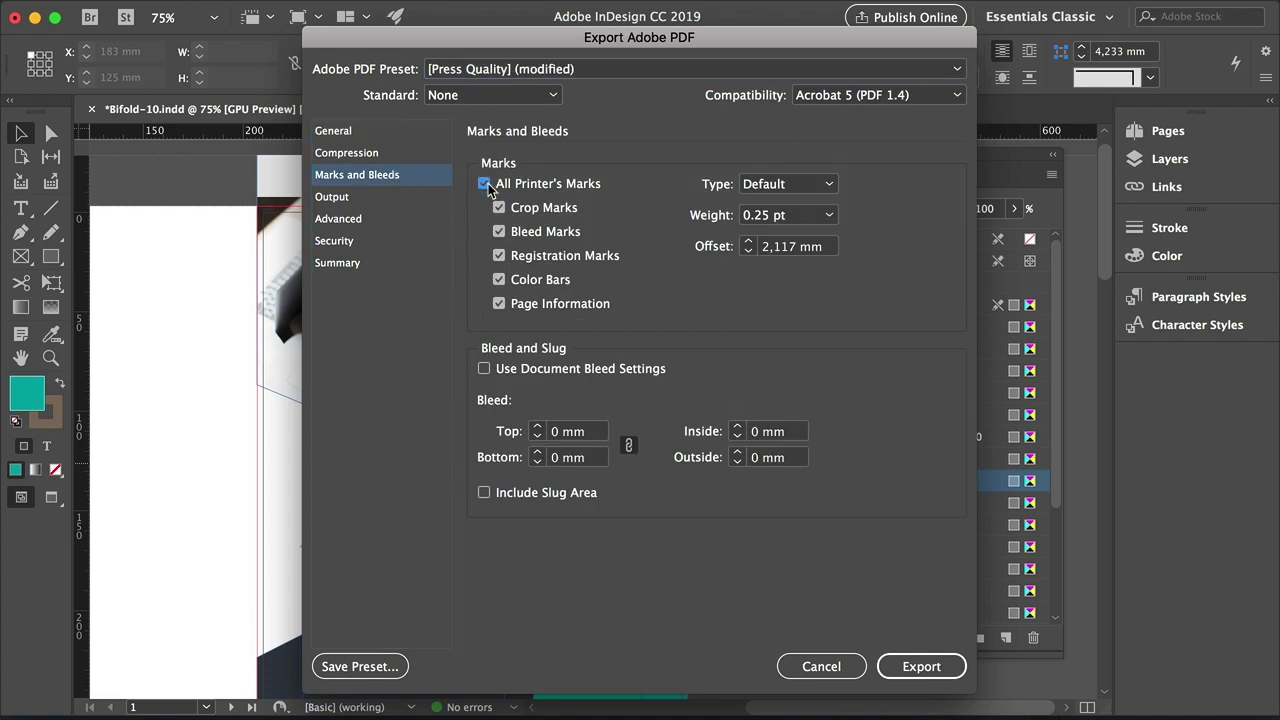
{"action": "left_click", "coordinate": [503, 372]}
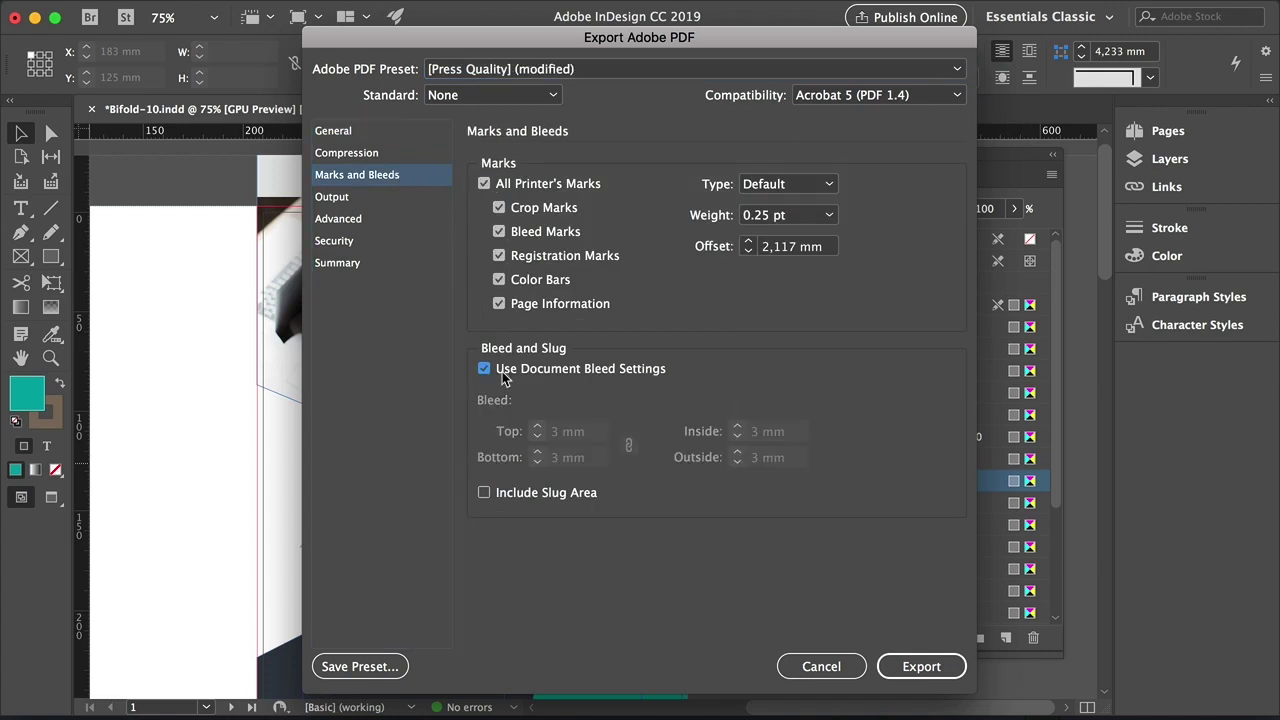
{"action": "left_click", "coordinate": [921, 667]}
In Finder, open the Downloads 'Export' folder and select Bifold-10.pdf.
{"action": "left_click", "coordinate": [417, 694]}
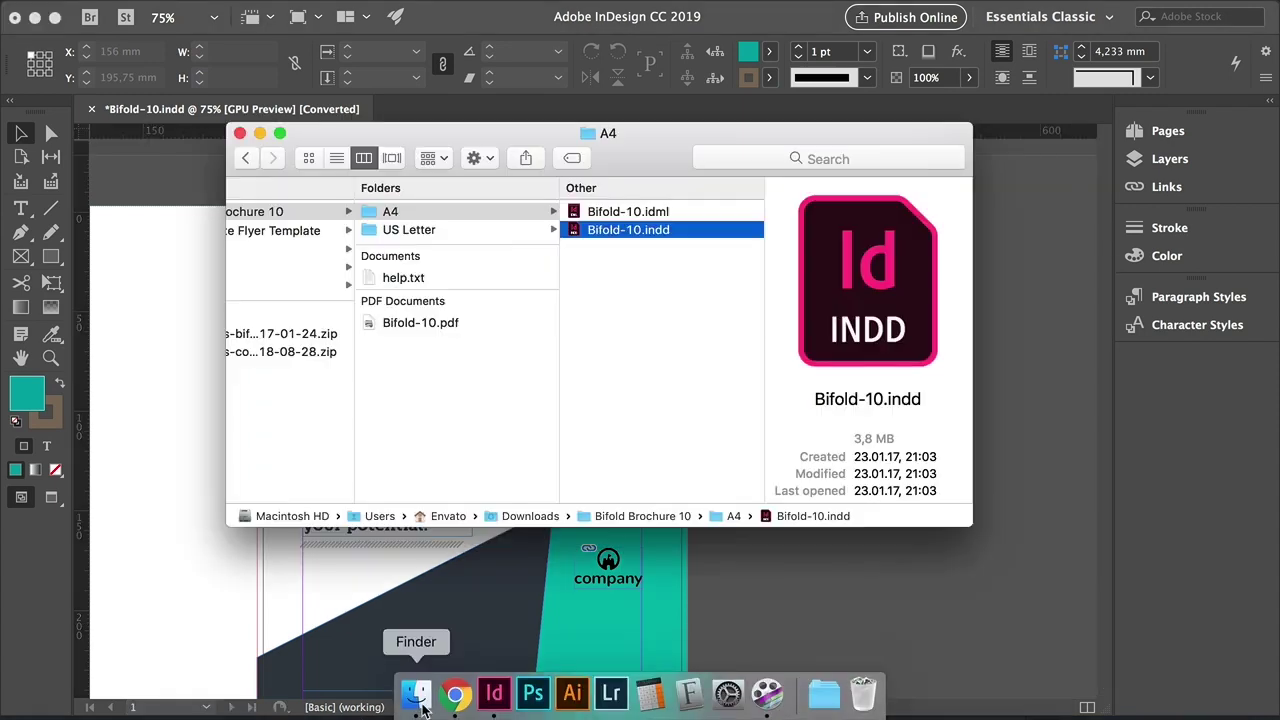
{"action": "scroll", "coordinate": [368, 370], "scroll_direction": "left", "scroll_amount": 3}
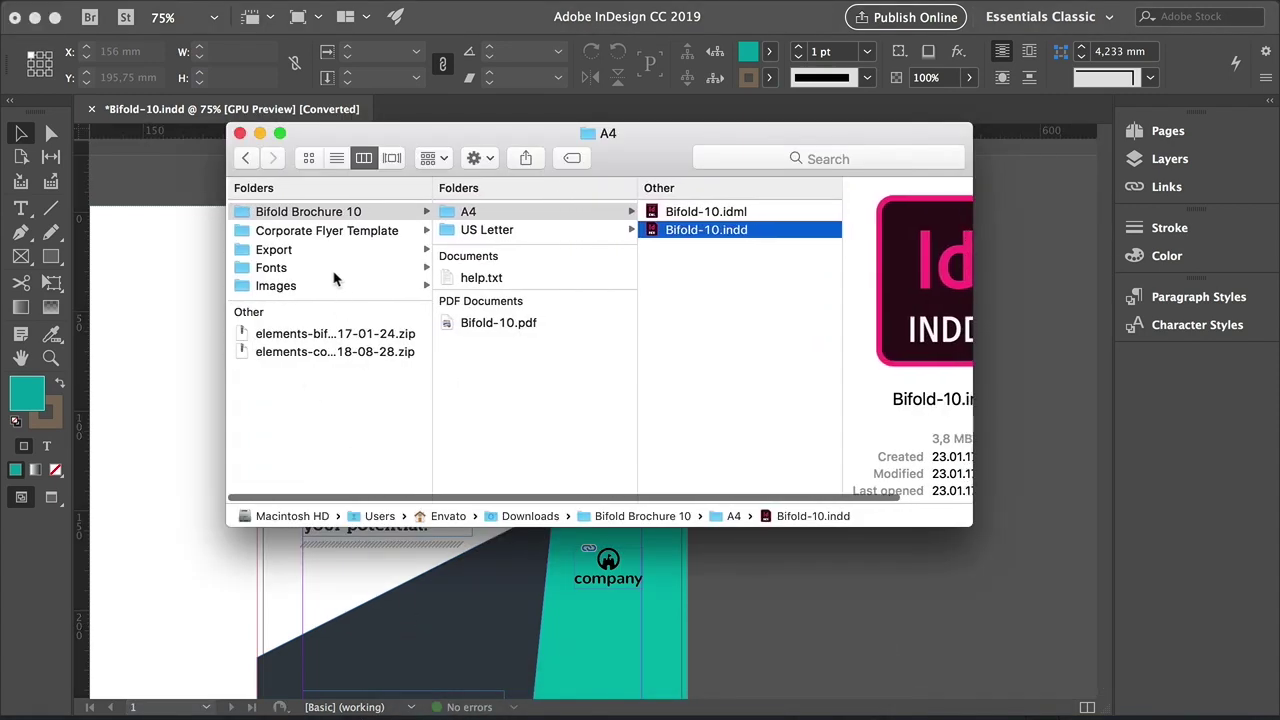
{"action": "left_click", "coordinate": [300, 250]}
{"action": "left_click", "coordinate": [500, 212]}
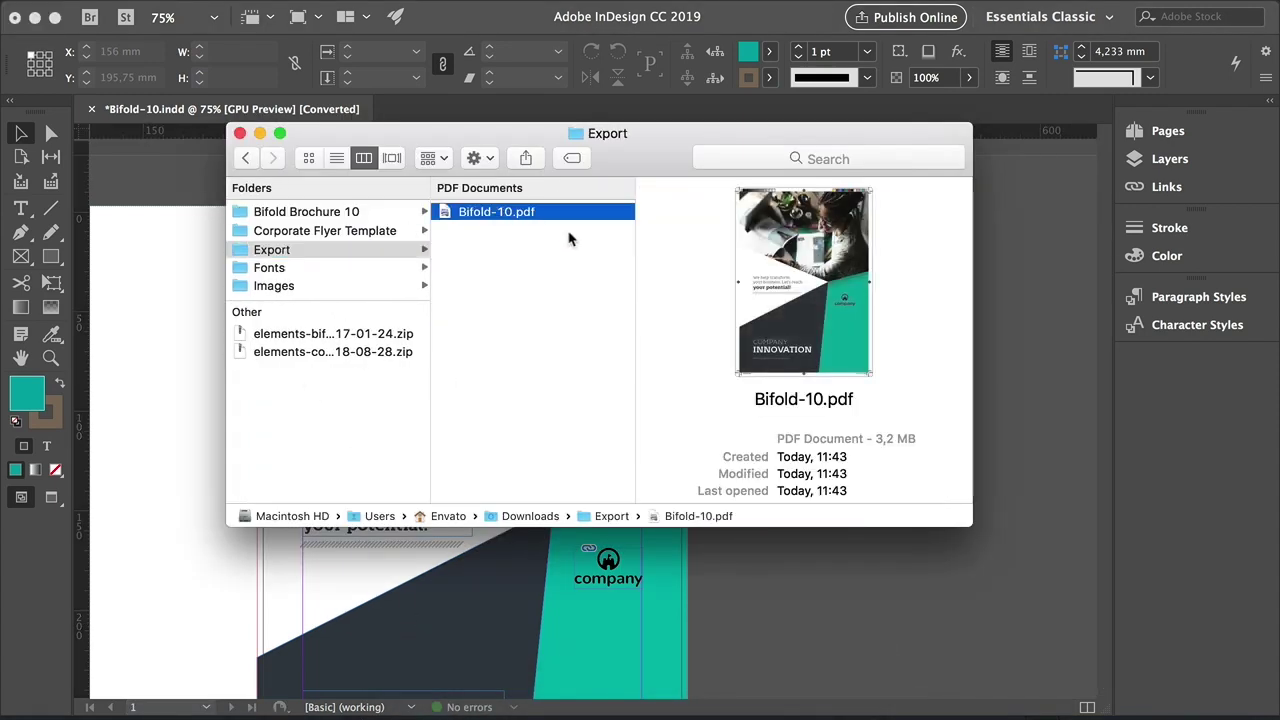
Quick Look Bifold-10.pdf and check pages 2, 3 and 4 before closing the preview.
{"action": "key", "text": "space"}
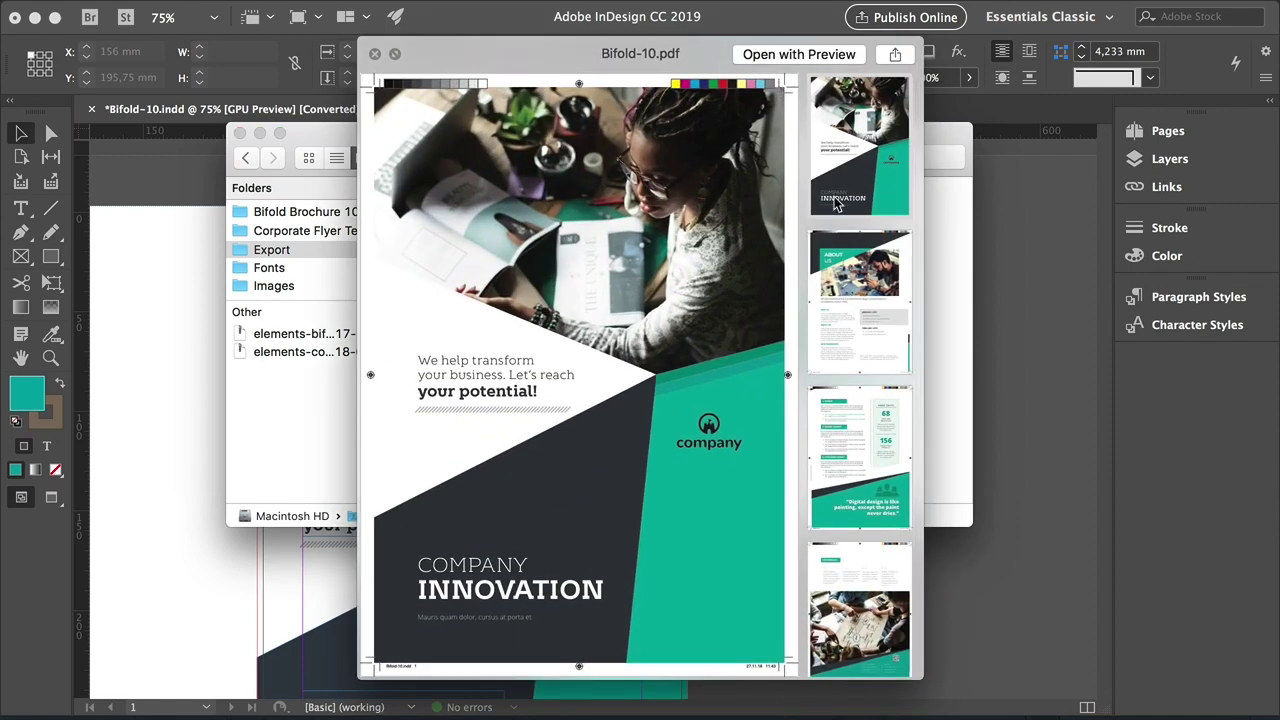
{"action": "left_click", "coordinate": [862, 292]}
{"action": "left_click", "coordinate": [860, 452]}
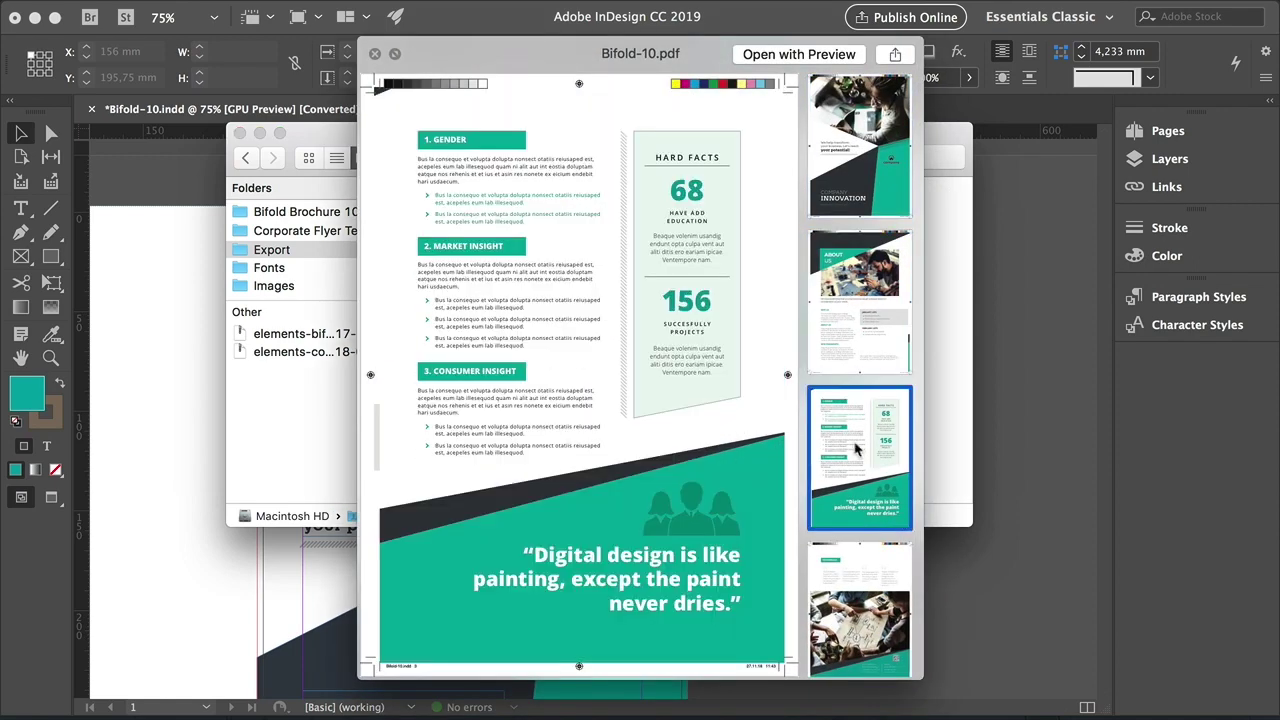
{"action": "left_click", "coordinate": [856, 592]}
{"action": "key", "text": "space"}
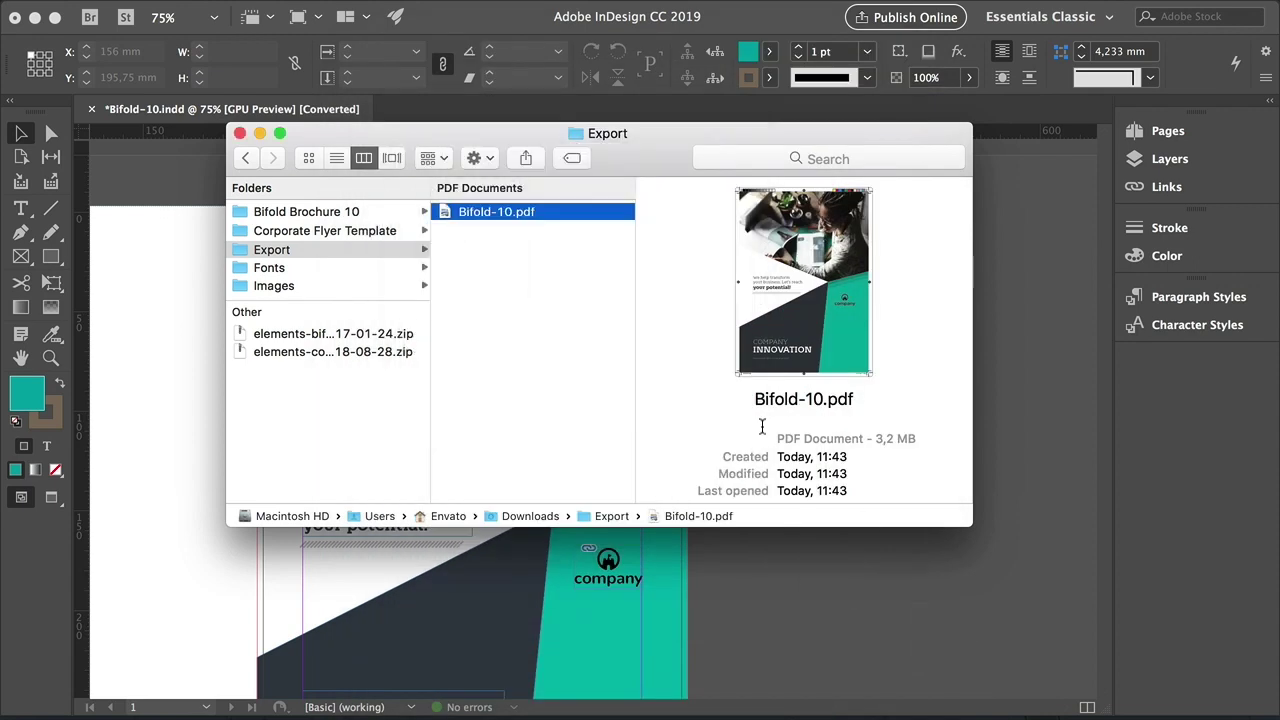
Back in InDesign, export the brochure as Adobe PDF (Interactive) named 'Bifold-10-online'.
{"action": "left_click", "coordinate": [494, 692]}
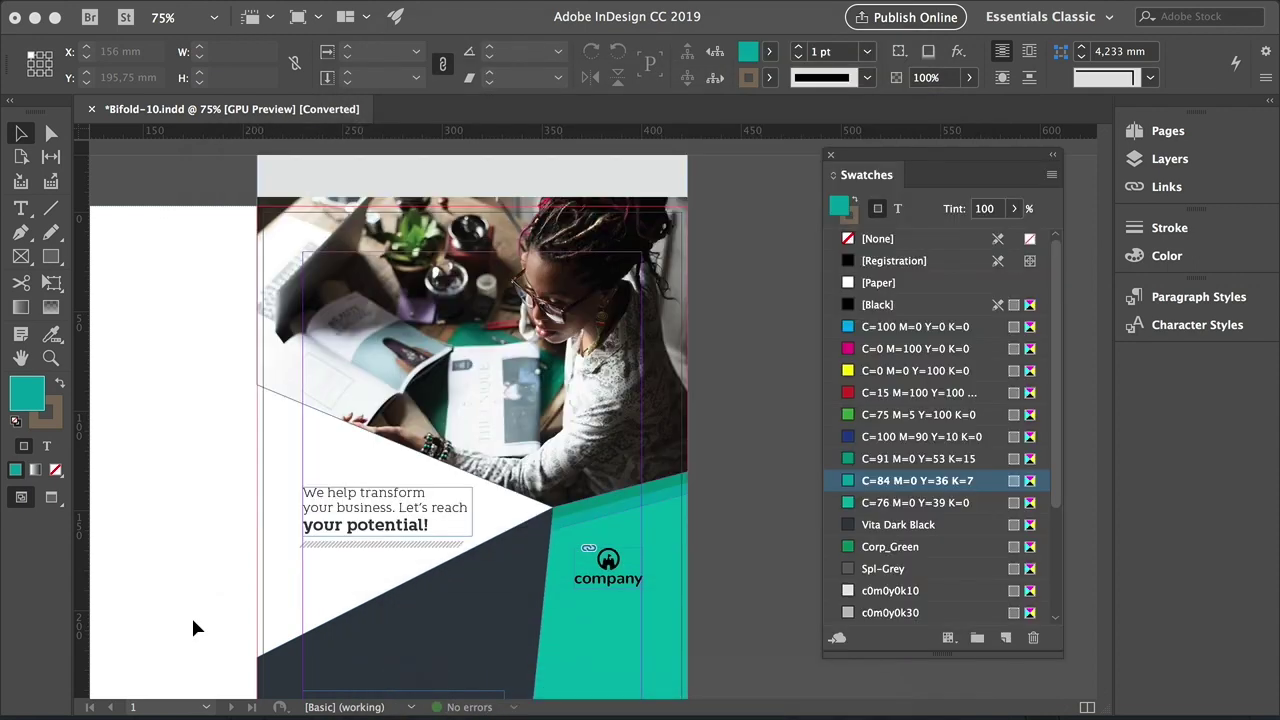
{"action": "key", "text": "super+e"}
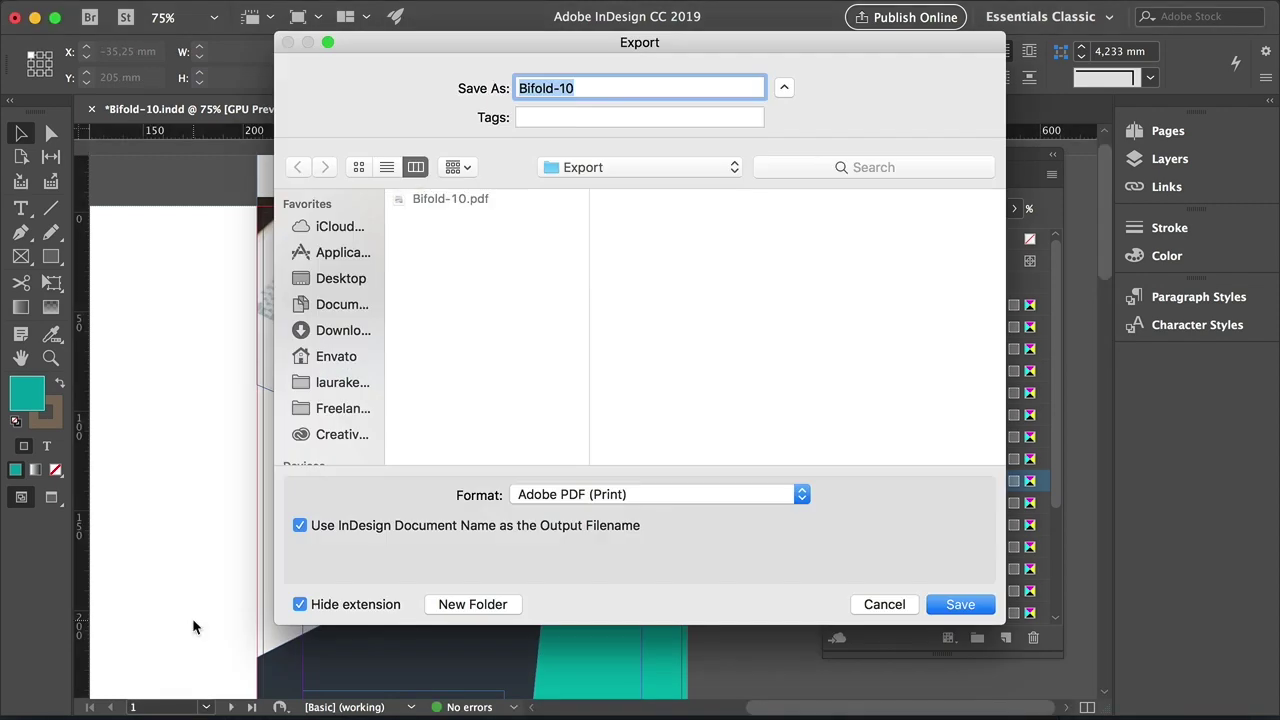
{"action": "left_click", "coordinate": [578, 494]}
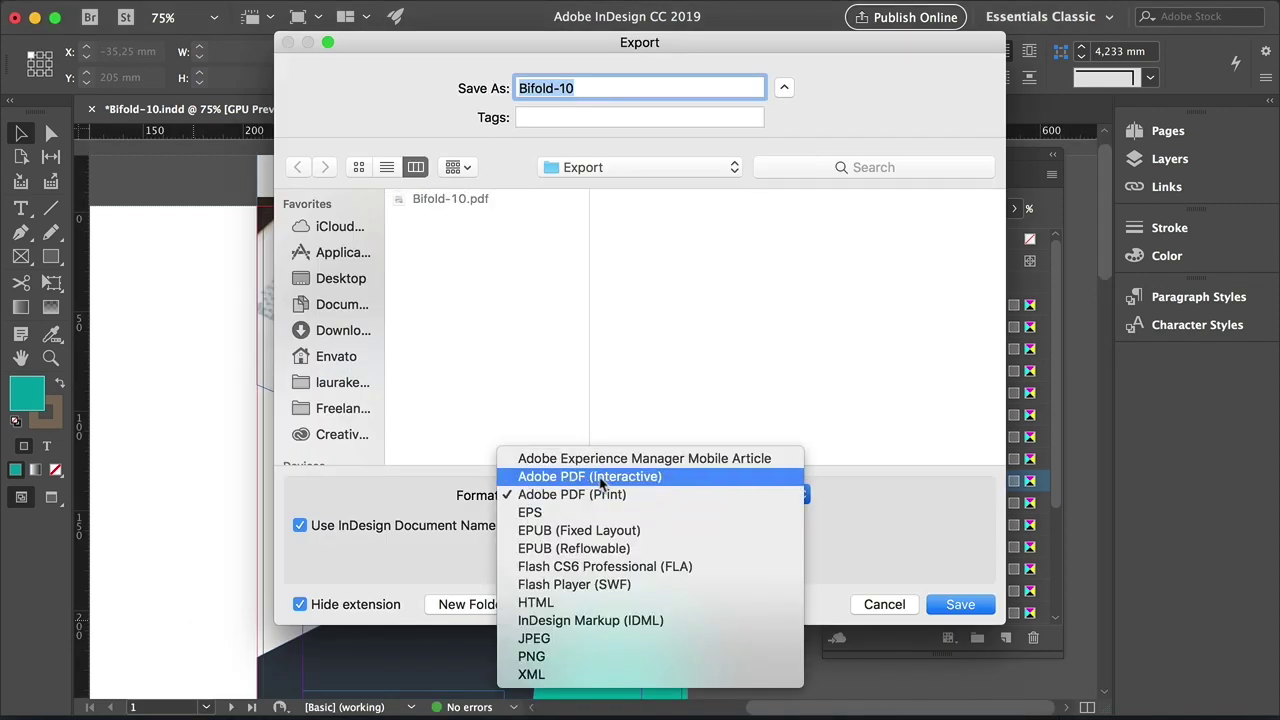
{"action": "left_click", "coordinate": [605, 476]}
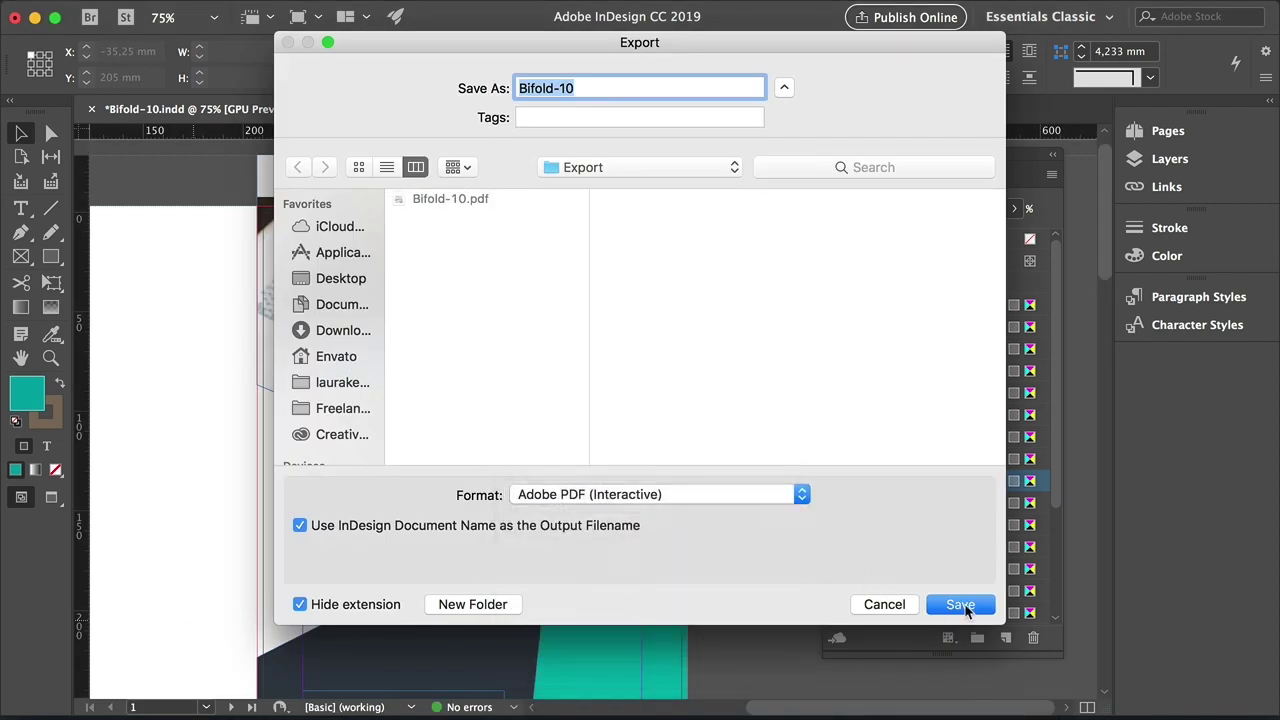
{"action": "key", "text": "Right"}
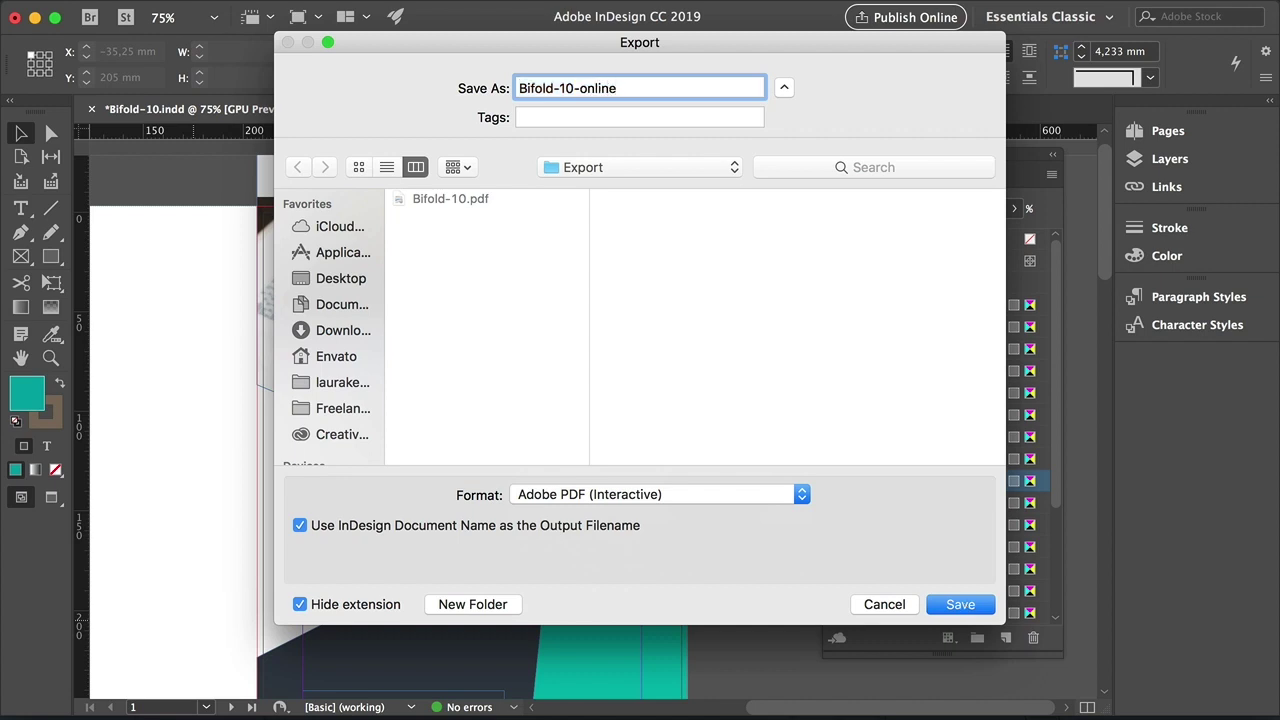
{"action": "left_click", "coordinate": [961, 605]}
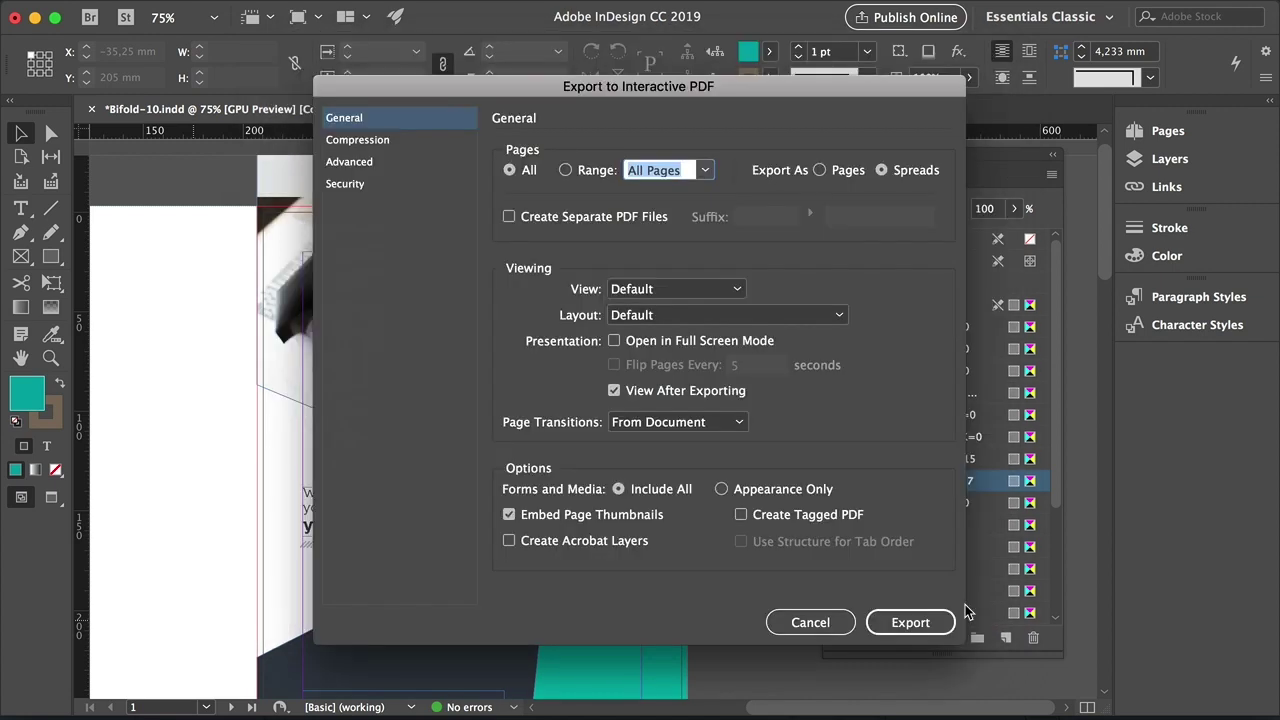
Export as single pages with High JPEG quality, accepting the RGB conversion warning.
{"action": "left_click", "coordinate": [842, 173]}
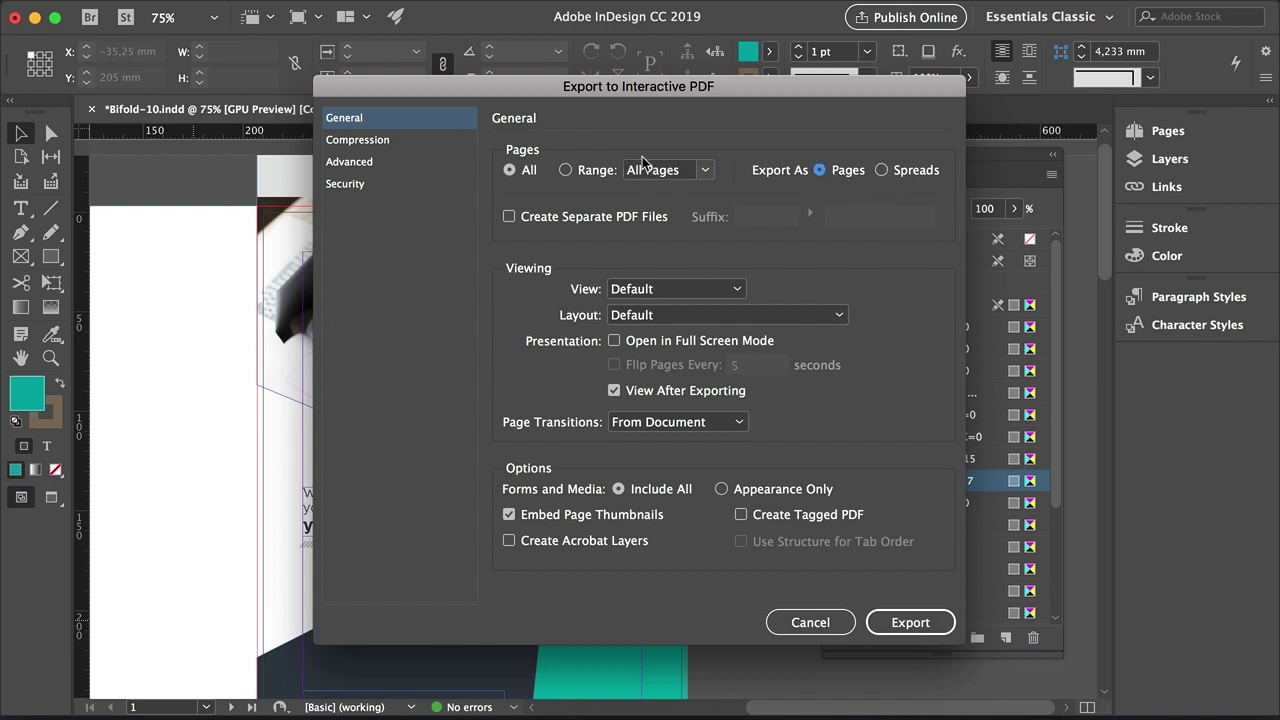
{"action": "left_click", "coordinate": [420, 143]}
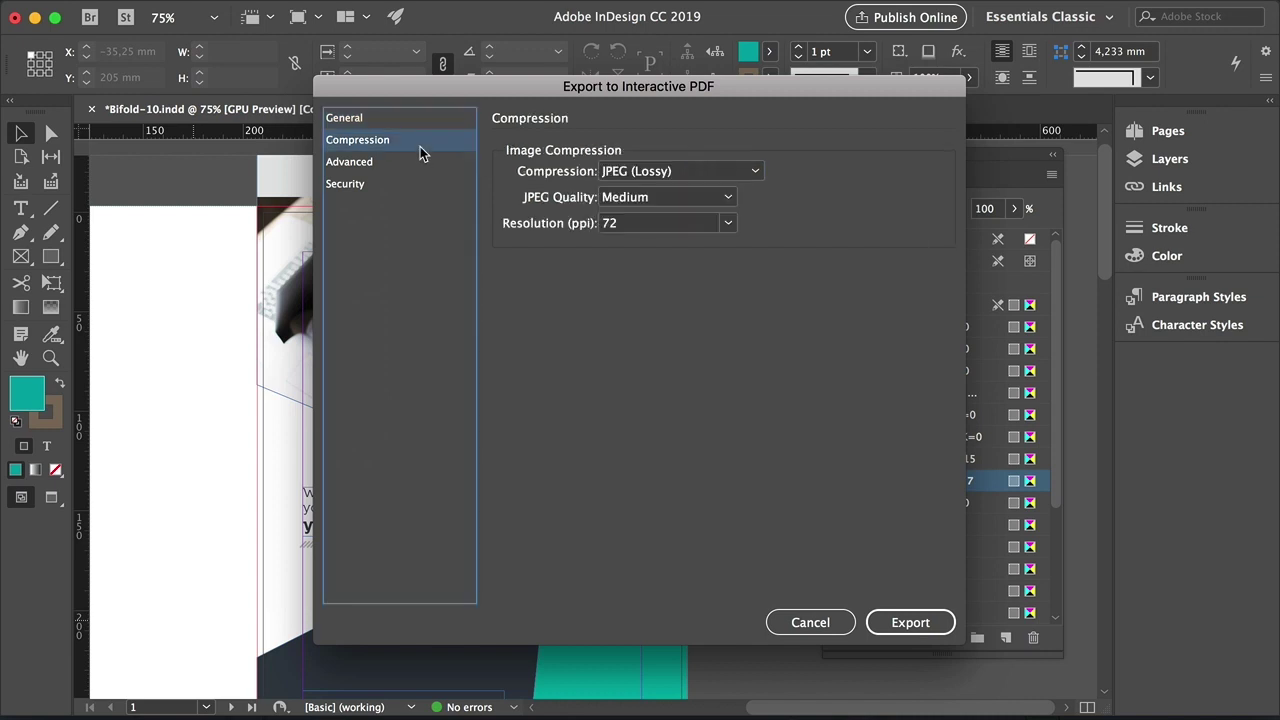
{"action": "left_click", "coordinate": [614, 197]}
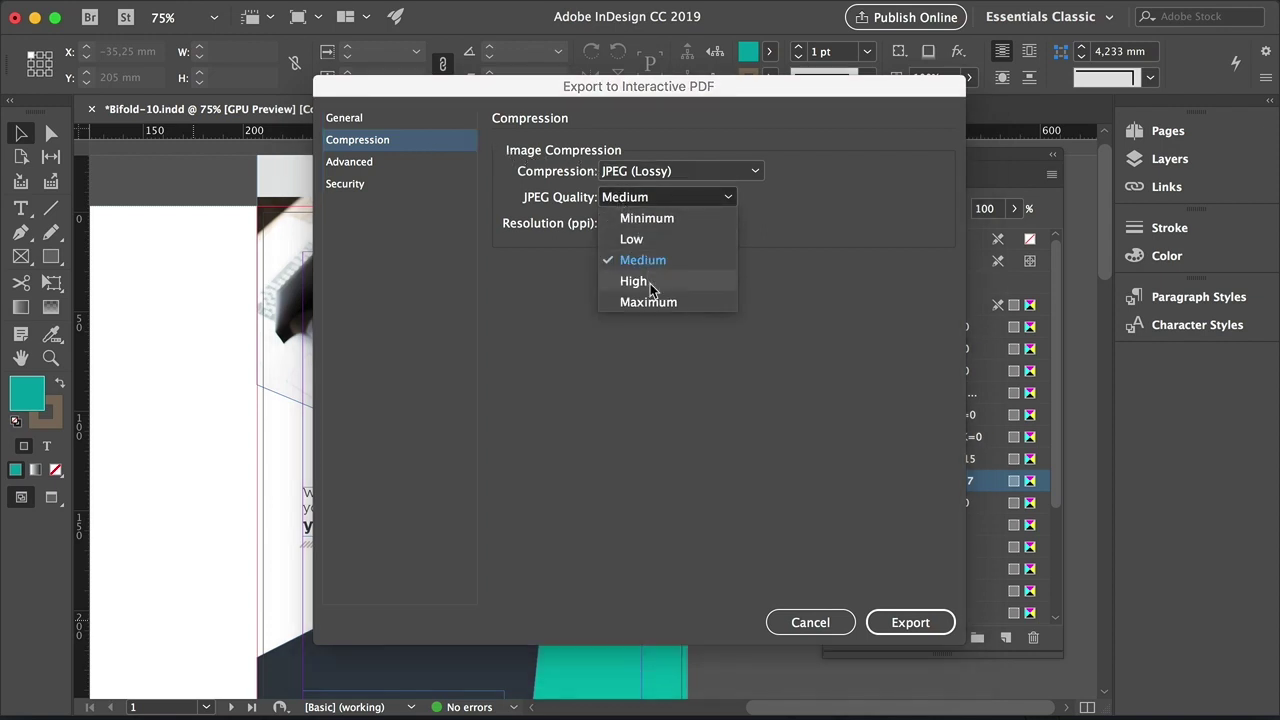
{"action": "left_click", "coordinate": [650, 284]}
{"action": "left_click", "coordinate": [940, 622]}
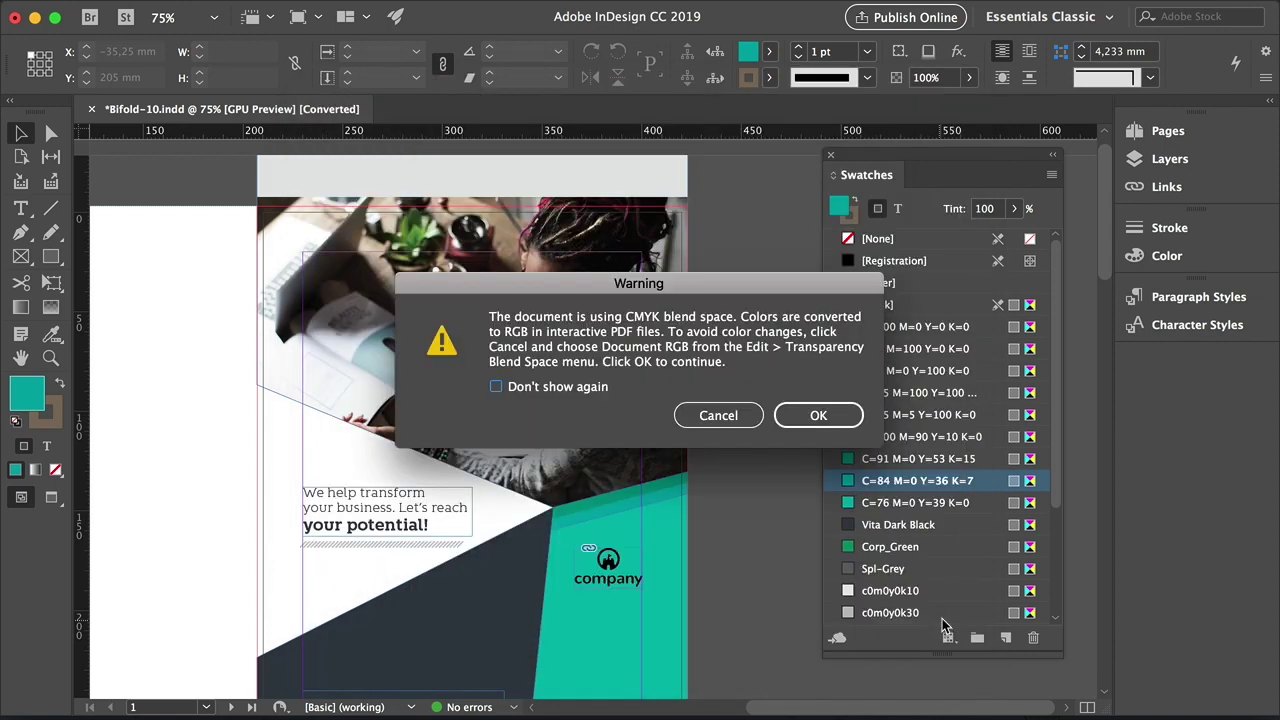
{"action": "left_click", "coordinate": [818, 415]}
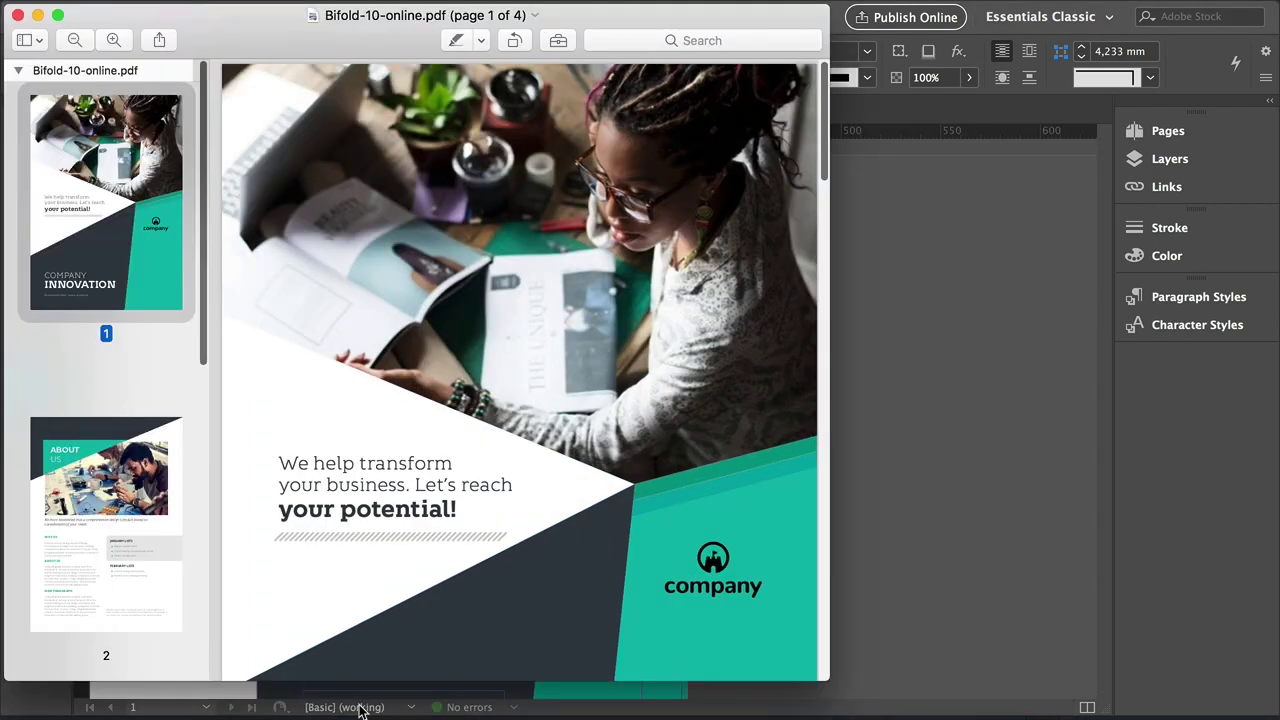
Review pages 2 to 4 of Bifold-10-online.pdf in Preview, then zoom the page view out.
{"action": "left_click", "coordinate": [137, 484]}
{"action": "scroll", "coordinate": [137, 484], "scroll_direction": "down", "scroll_amount": 4}
{"action": "left_click", "coordinate": [143, 508]}
{"action": "scroll", "coordinate": [143, 508], "scroll_direction": "down", "scroll_amount": 4}
{"action": "left_click", "coordinate": [143, 508]}
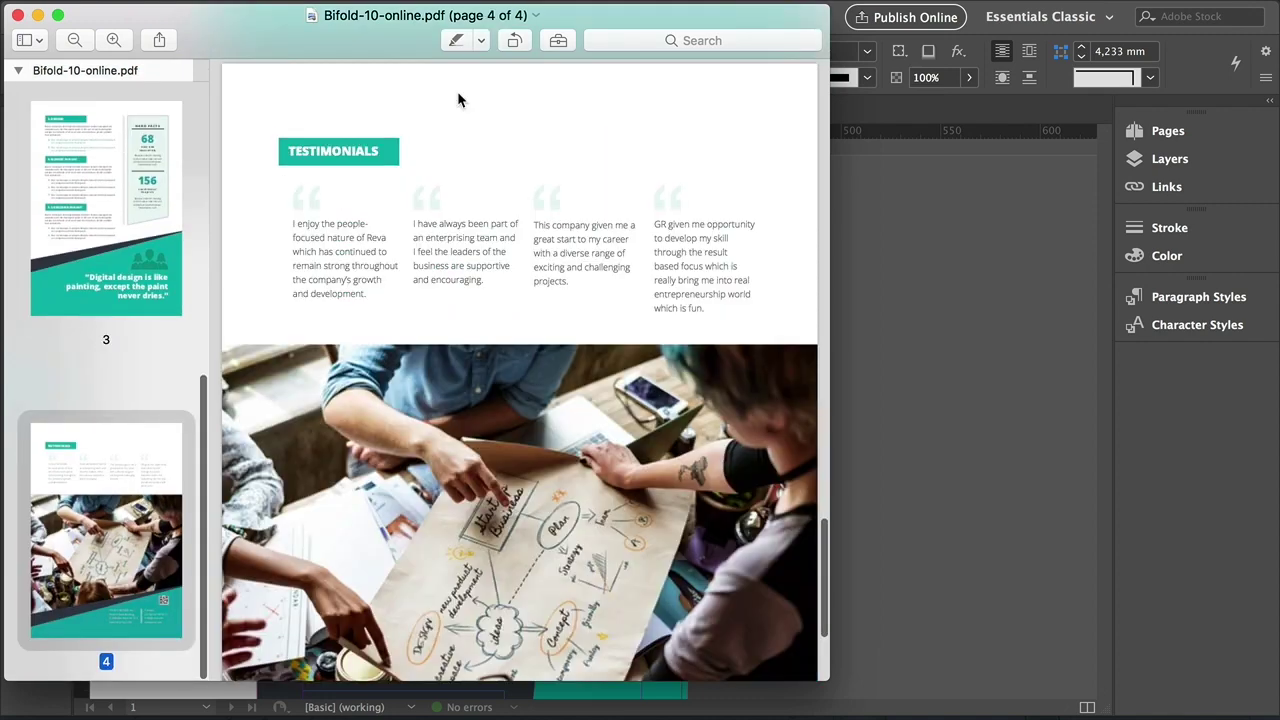
{"action": "left_click", "coordinate": [74, 39]}
{"action": "scroll", "coordinate": [569, 268], "scroll_direction": "up", "scroll_amount": 5}
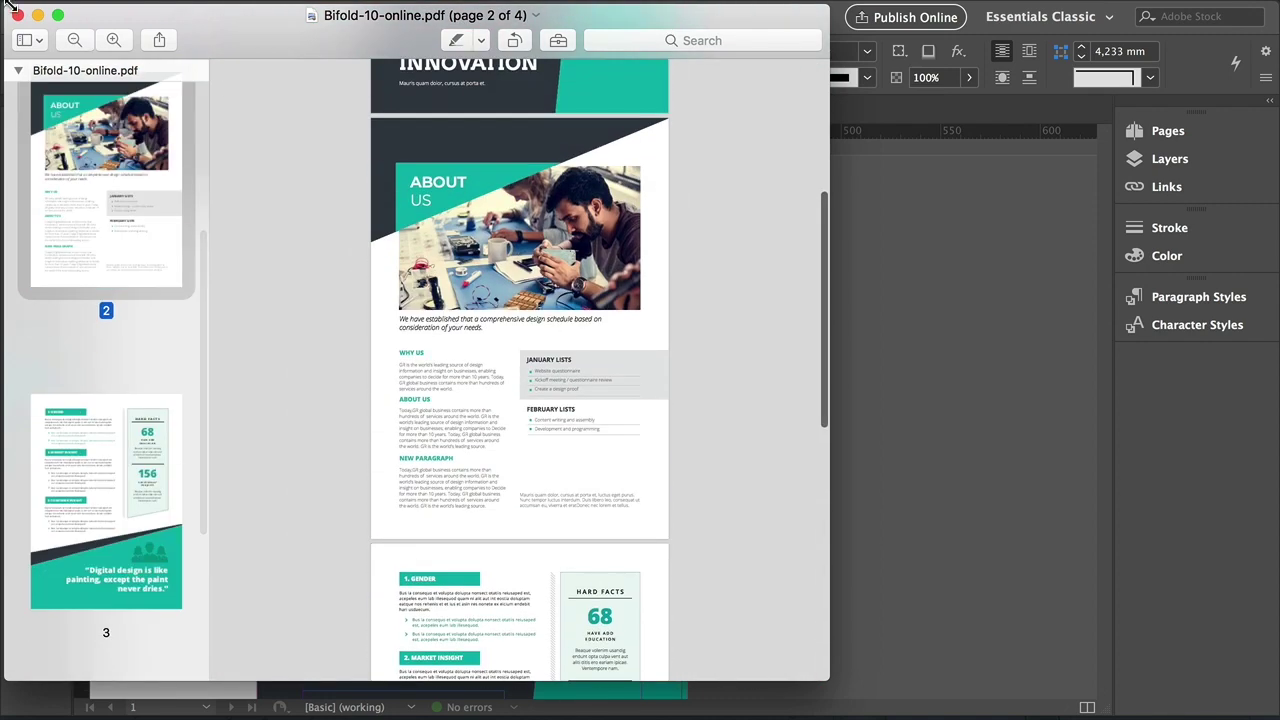
Close Preview and fit the Bifold-10 cover page in the InDesign window with Cmd+0.
{"action": "left_click", "coordinate": [17, 15]}
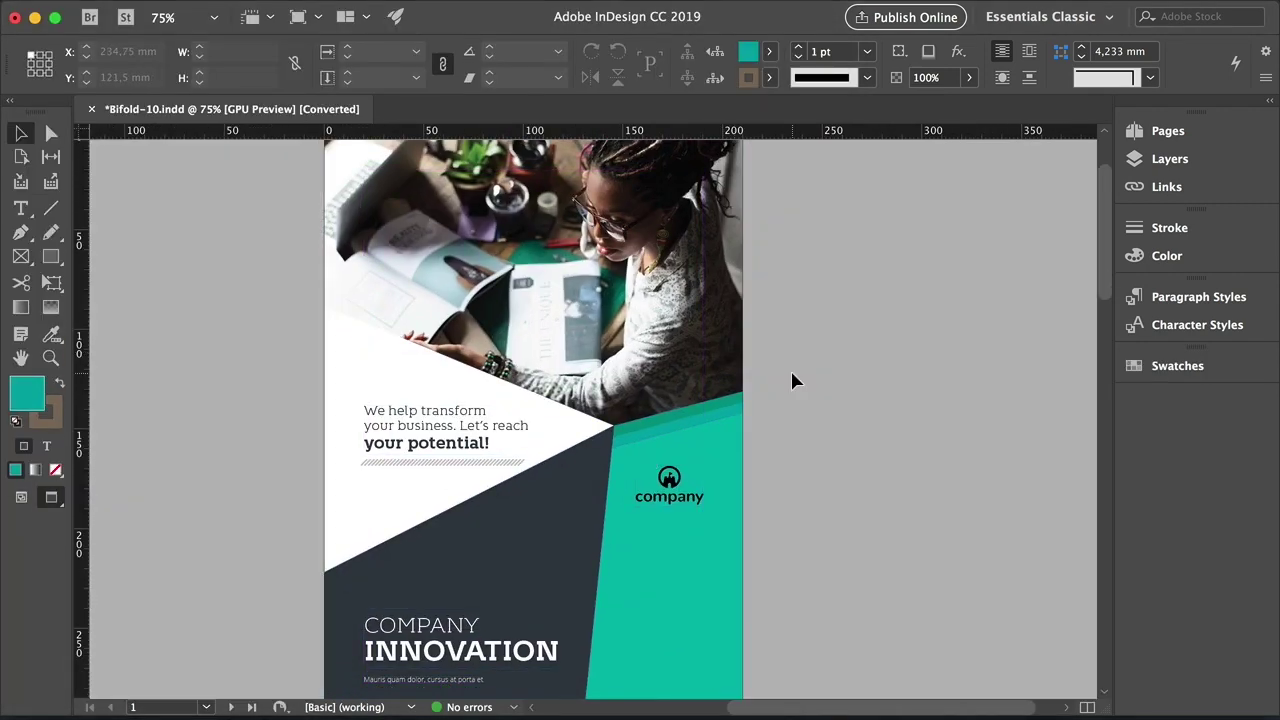
{"action": "key", "text": "super+0"}
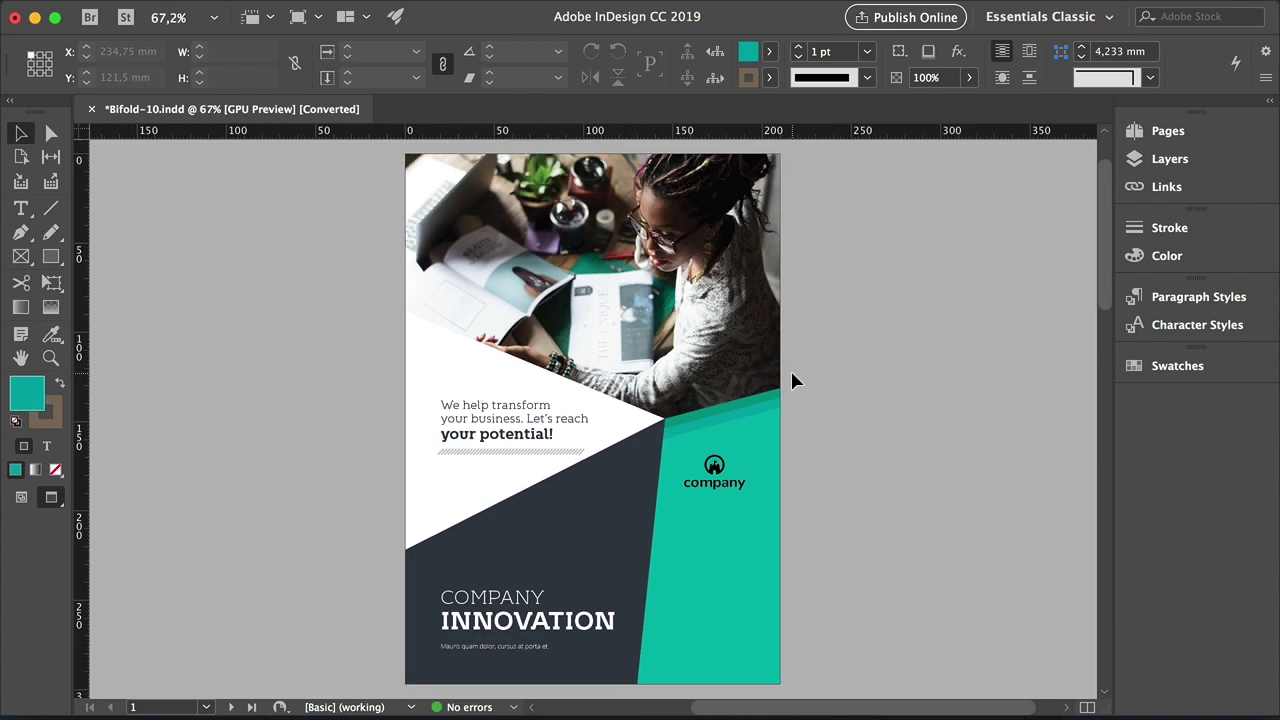